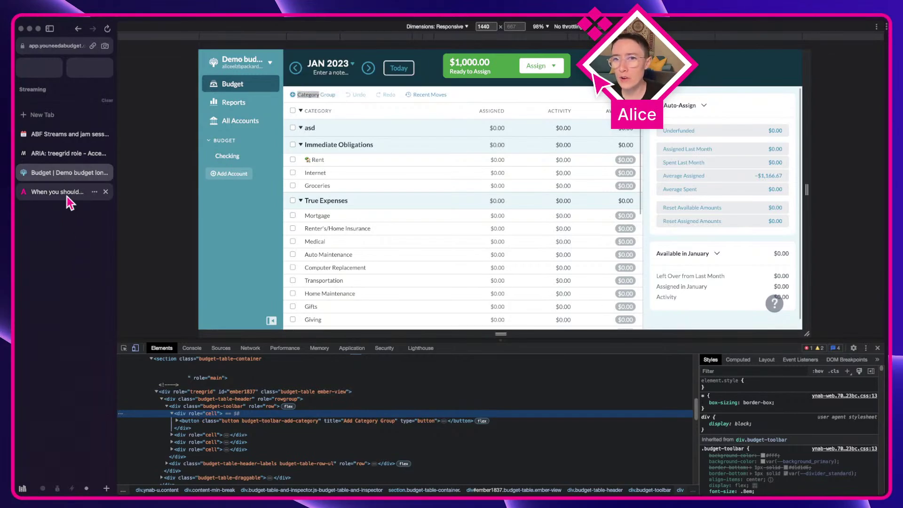
Check the poll results for YNAB Live Build 009 in the ABF Streams document and collapse them again.
left_click(52, 134)
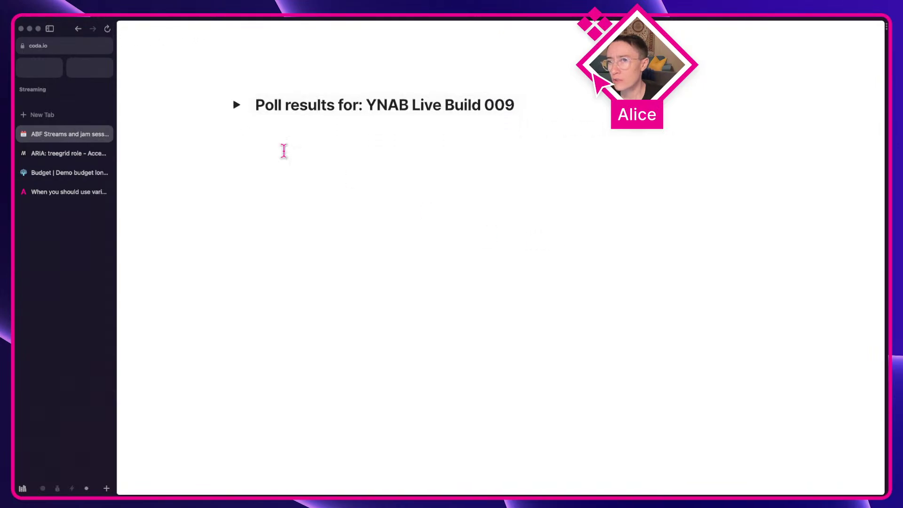
left_click(235, 104)
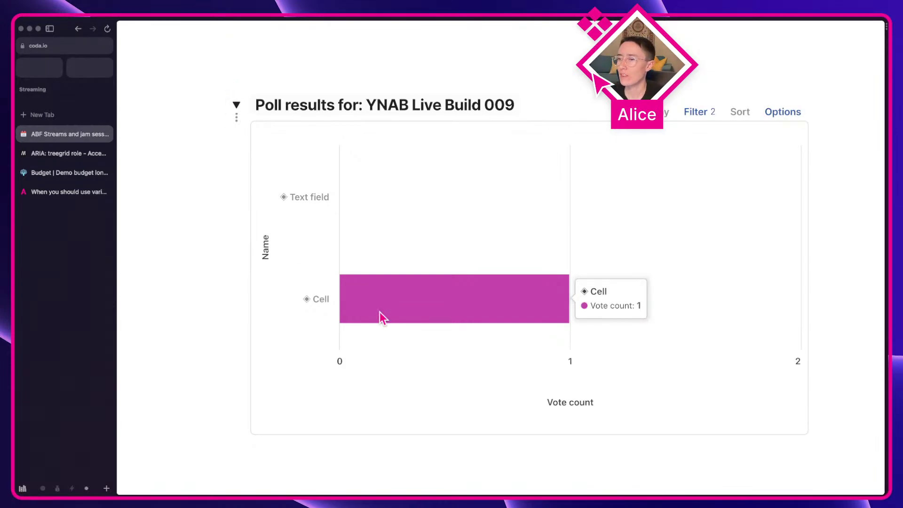
left_click(236, 104)
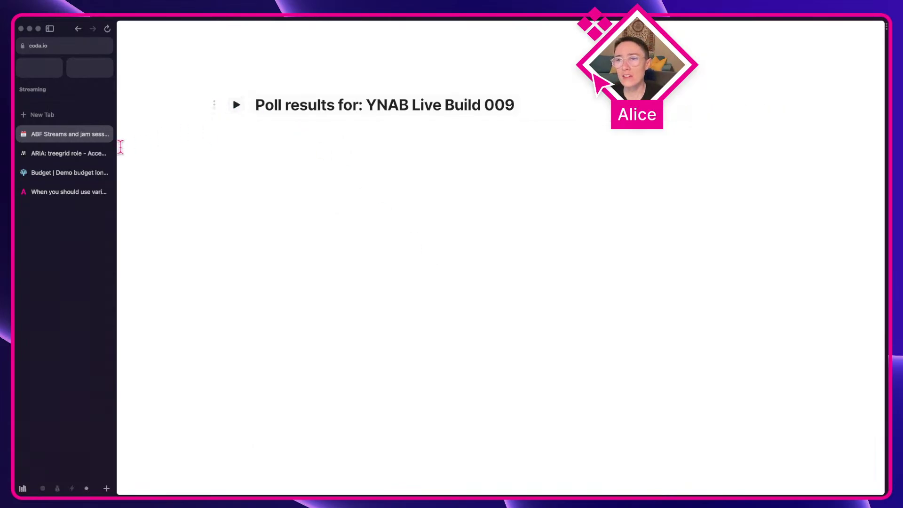
left_click(74, 173)
Switch to the Figma component library and read the comment pinned to the Budget header go to today button set.
key("super+Tab")
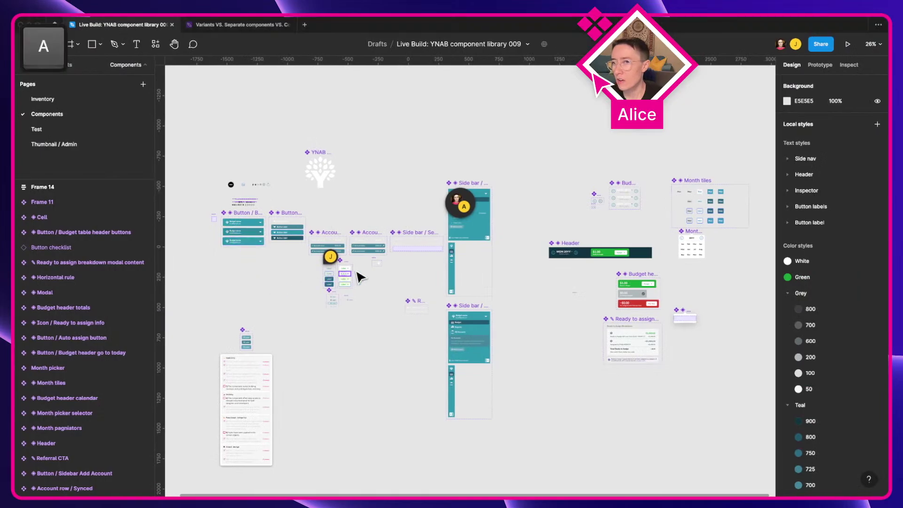
left_click_drag(405, 329, 429, 343)
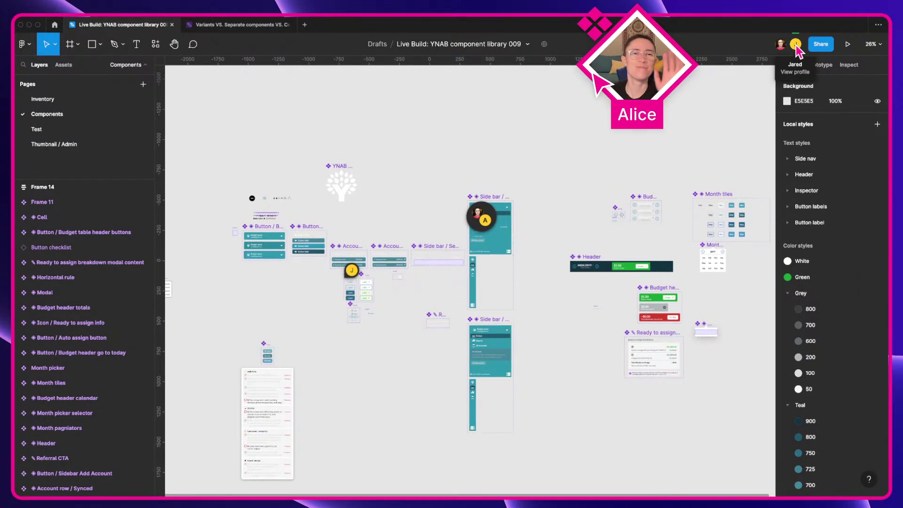
scroll(372, 325, "up", 5)
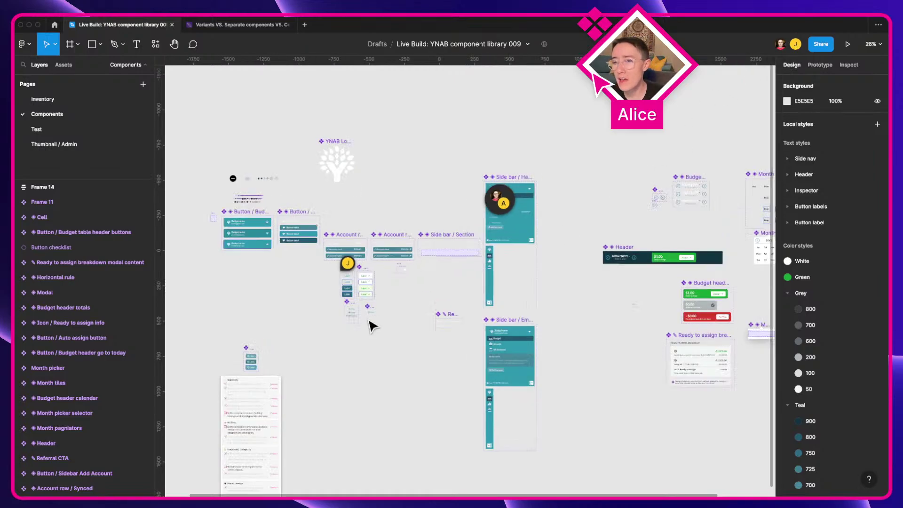
key("a")
mouse_move(334, 232)
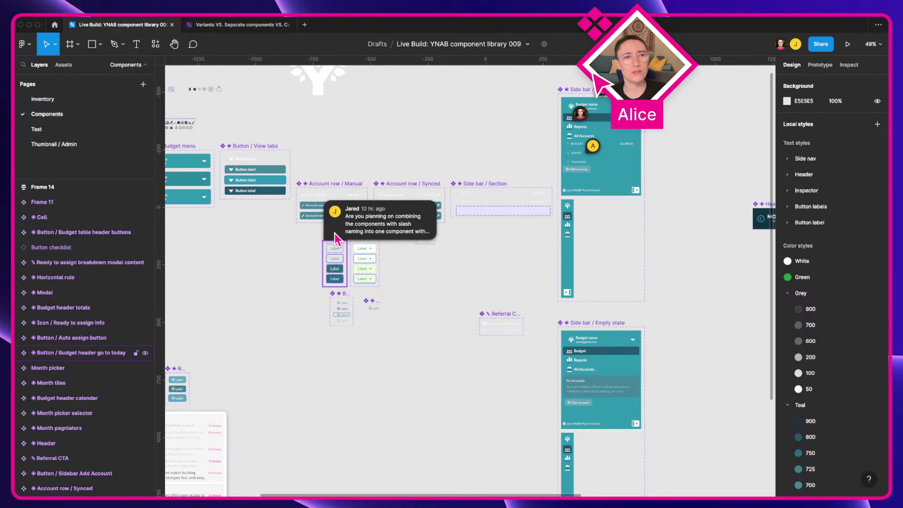
left_click(335, 233)
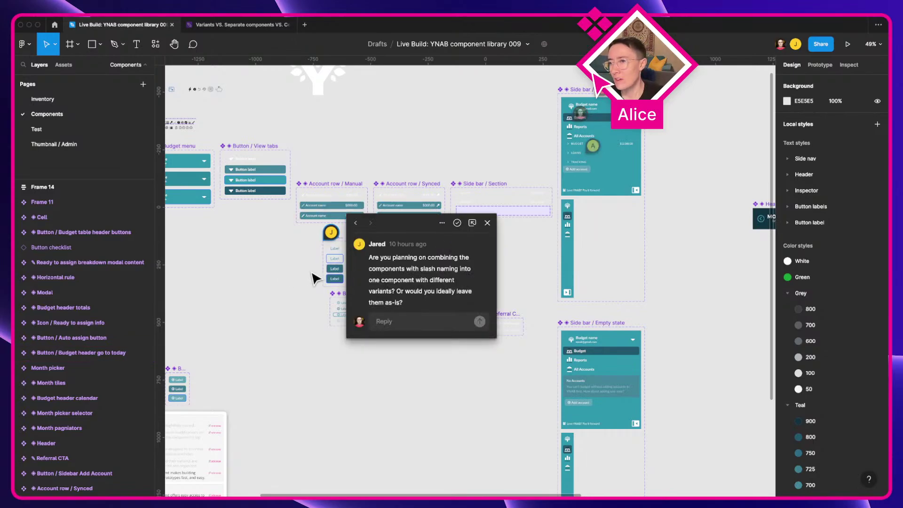
scroll(338, 273, "up", 5)
key("a")
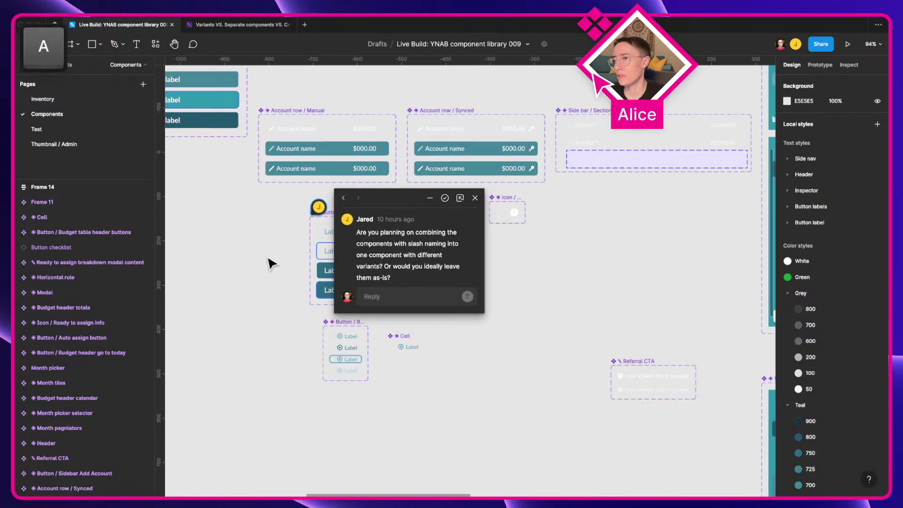
scroll(269, 262, "up", 1)
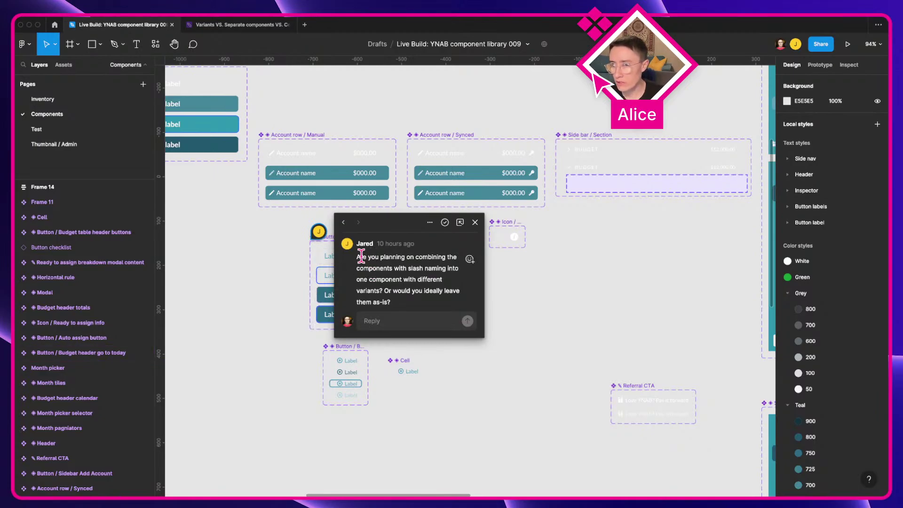
left_click(292, 268)
Reopen the comment about combining slash-named components into variants, read it again, and close it.
scroll(327, 267, "up", 2)
scroll(327, 267, "up", 5)
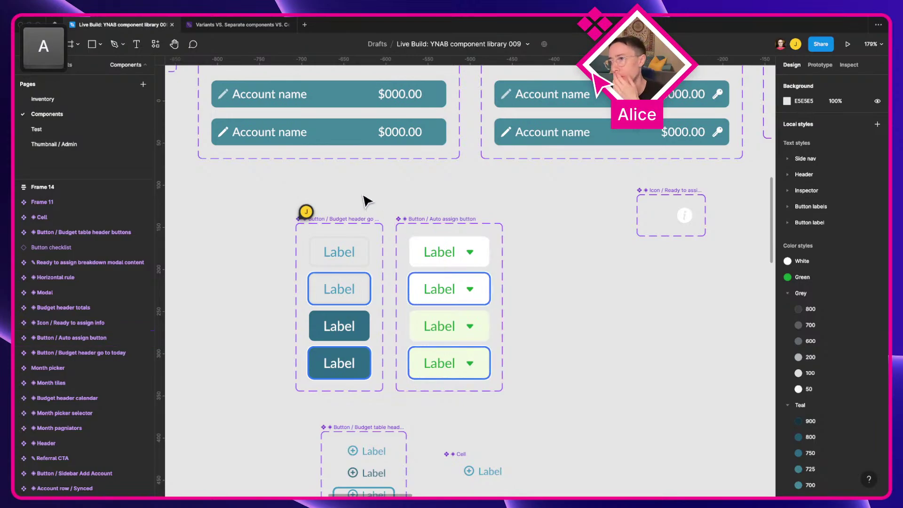
left_click(308, 213)
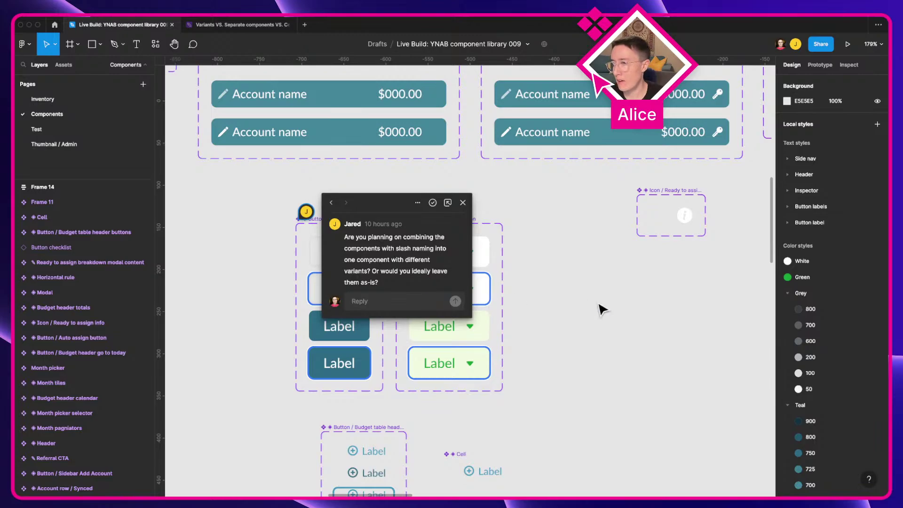
key("Escape")
Examine the variants of the Budget header go to today and Auto assign button component sets up close.
scroll(425, 306, "up", 5)
scroll(379, 308, "left", 3)
scroll(378, 308, "down", 2)
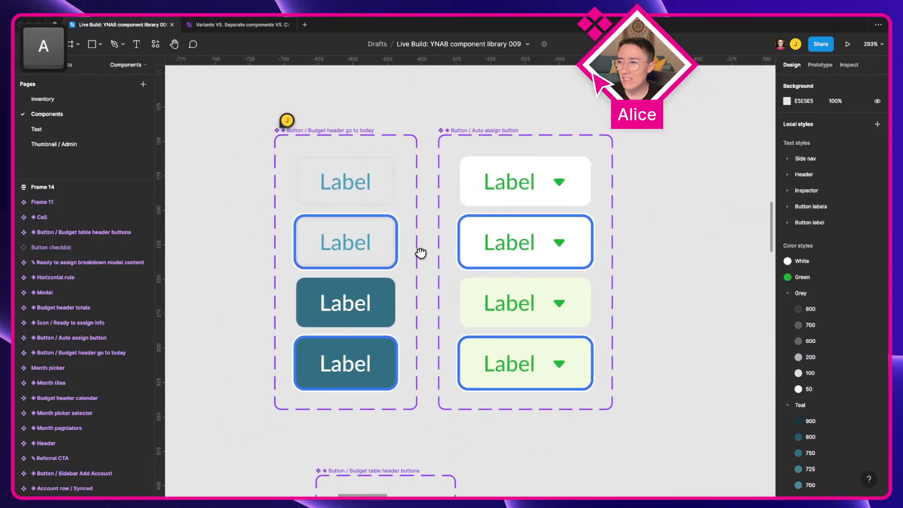
left_click(420, 254)
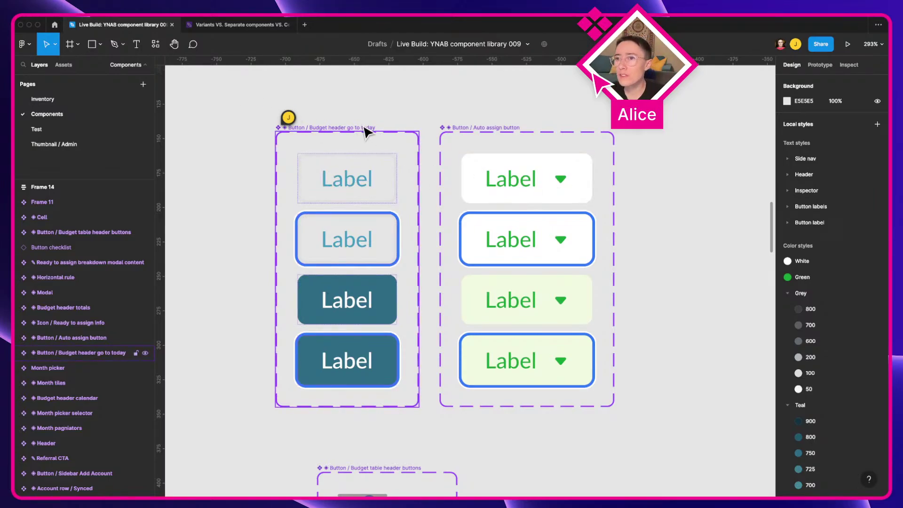
scroll(364, 134, "up", 3)
scroll(246, 138, "up", 5)
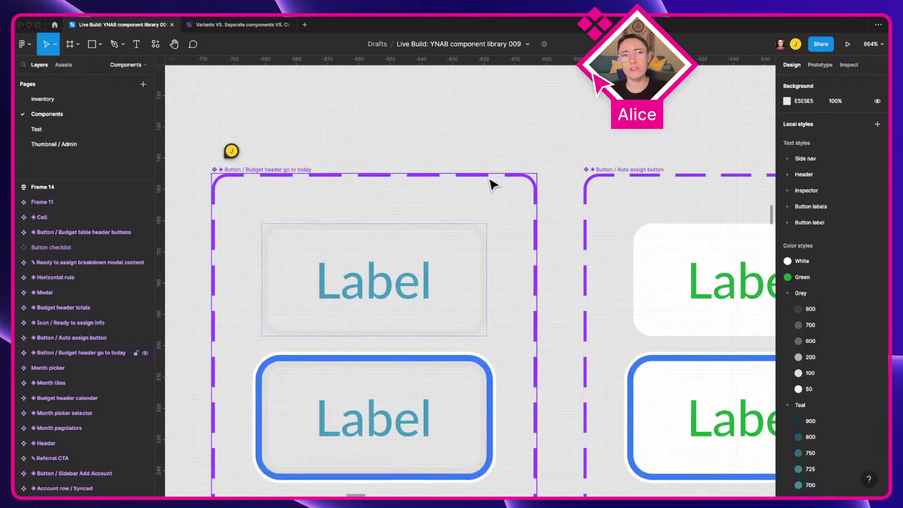
scroll(492, 184, "down", 5)
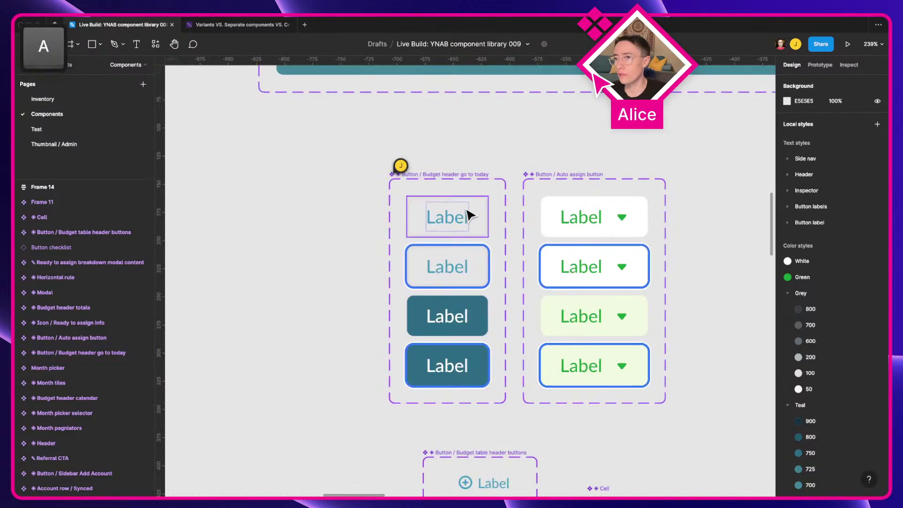
Place an instance of the default, unfocused Budget header go to today button on the empty canvas beside its component set.
left_click(469, 216)
left_click_drag(455, 215, 295, 266)
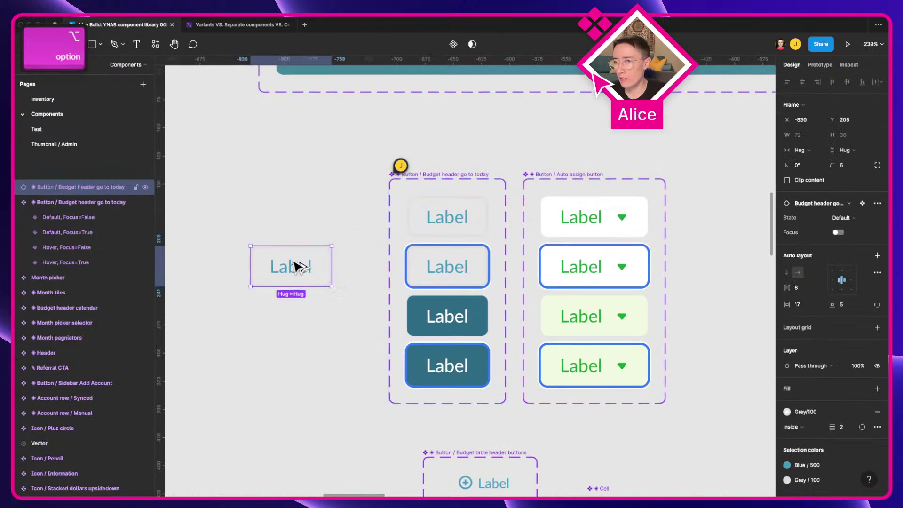
Review the instance's swap options in the Button group and inspect the focused default variant of the Auto assign button.
left_click(809, 209)
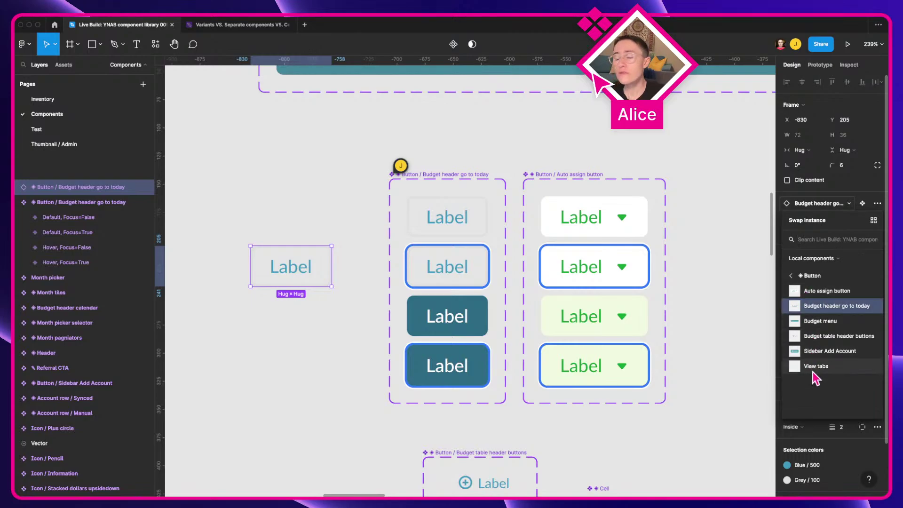
left_click_drag(849, 233, 404, 200)
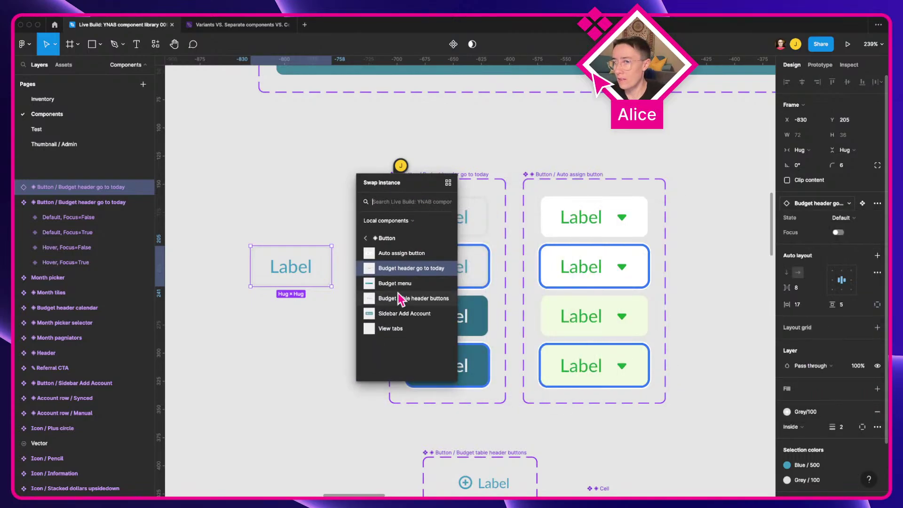
left_click(419, 268)
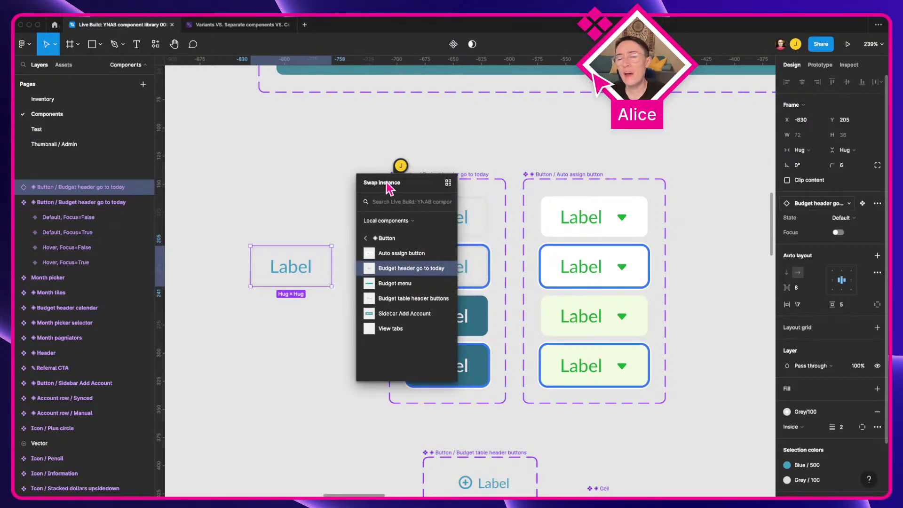
left_click_drag(390, 187, 828, 214)
left_click(832, 208)
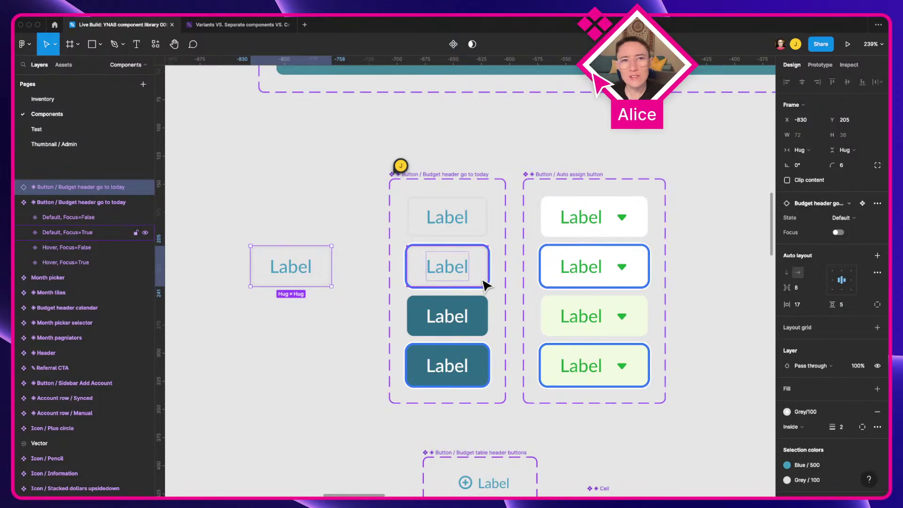
left_click(627, 271)
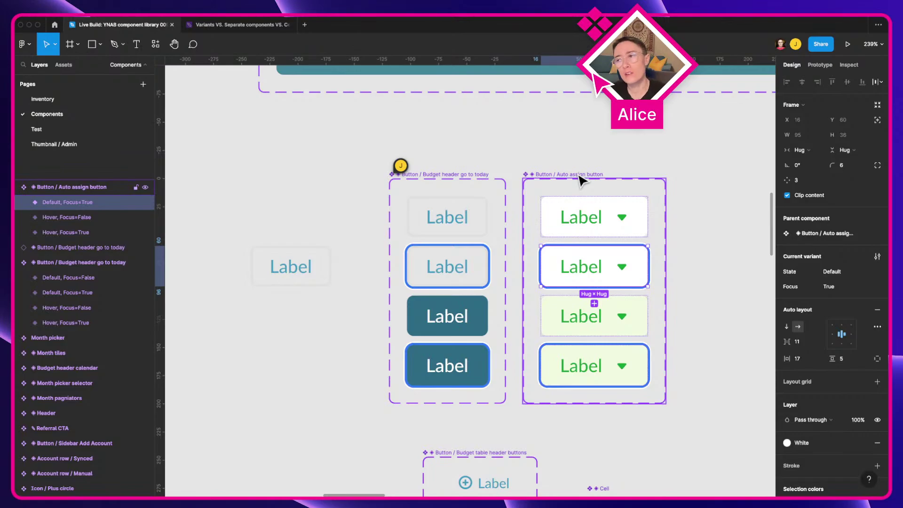
left_click(560, 129)
Switch to the YNAB budget in the browser, close the developer tools, and return to Figma.
key("ctrl+Left")
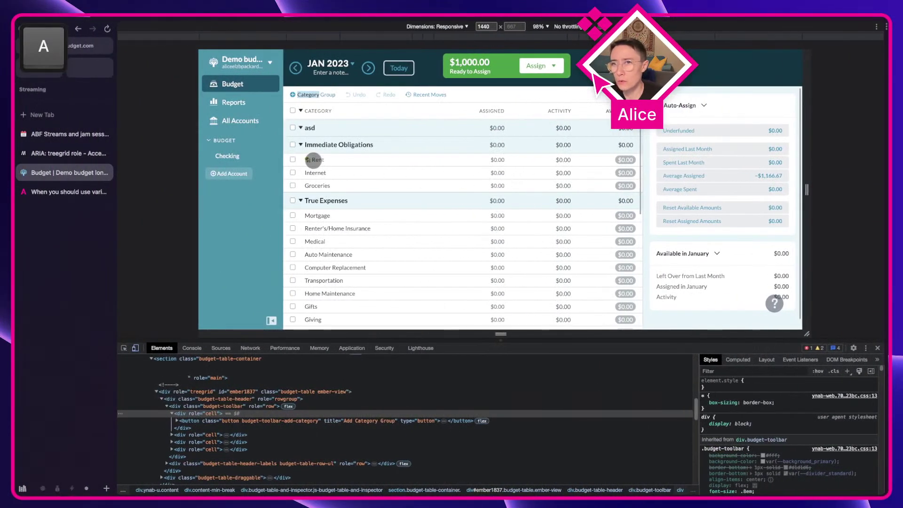
left_click(877, 347)
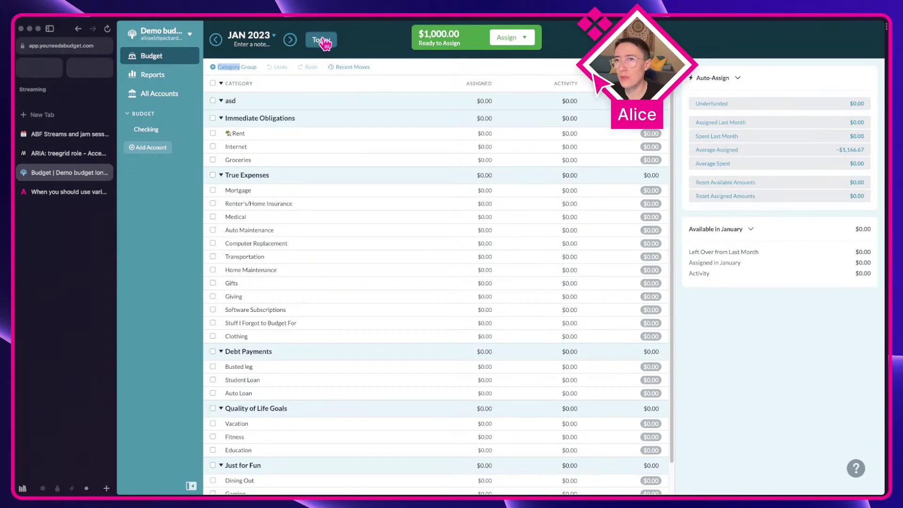
key("super+Tab")
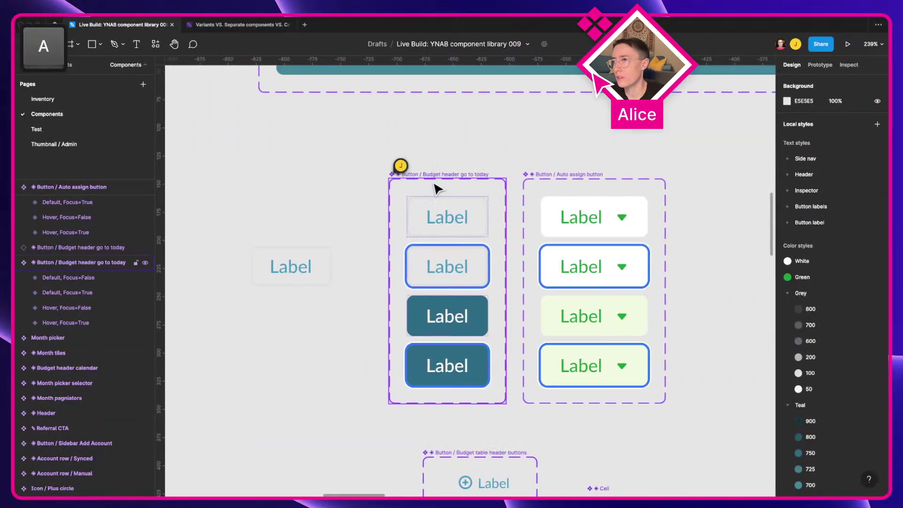
Inspect the Budget header go to today component set and delete the loose button instance beside it.
left_click(439, 181)
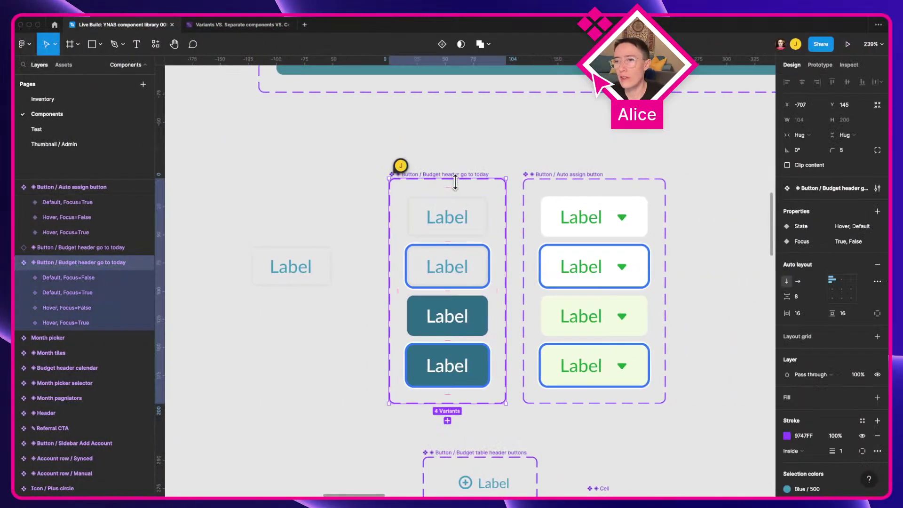
left_click(312, 264)
key("BackSpace")
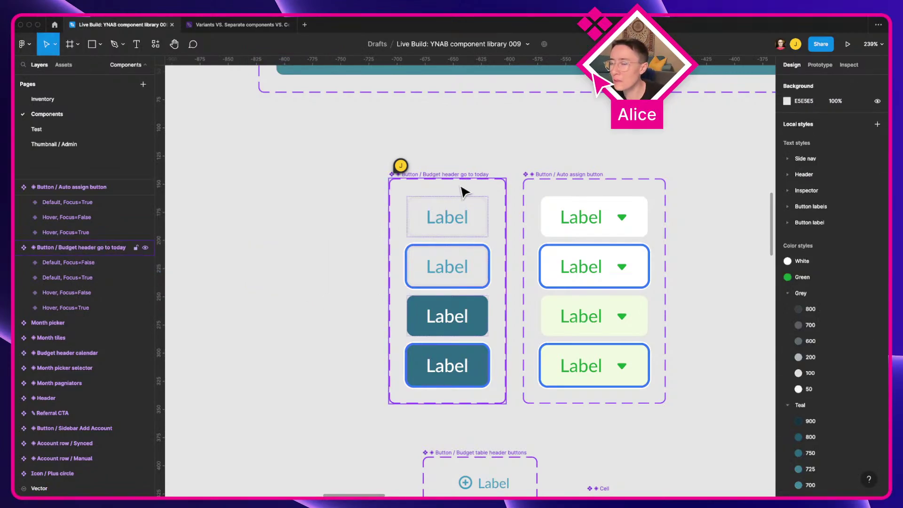
Switch to the YNAB budget in the browser and examine the Today button's default and hover appearance up close.
key("super+Tab")
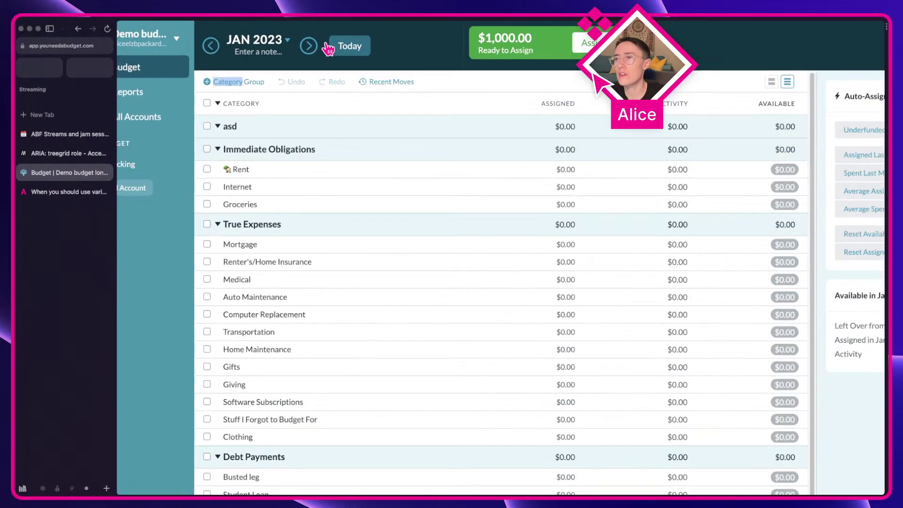
scroll(327, 49, "up", 5)
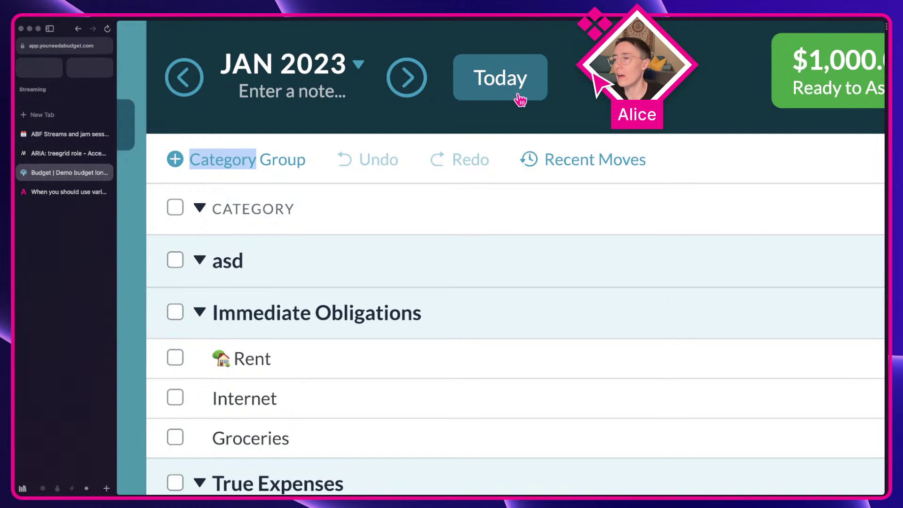
scroll(519, 102, "right", 2)
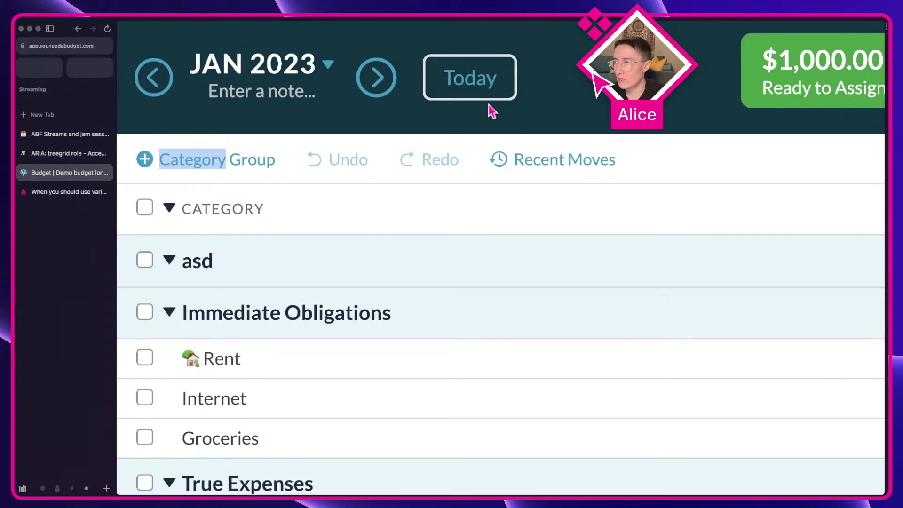
Examine the Assign button and its Auto and Manually options in YNAB, close them, and return to Figma.
scroll(489, 105, "right", 10)
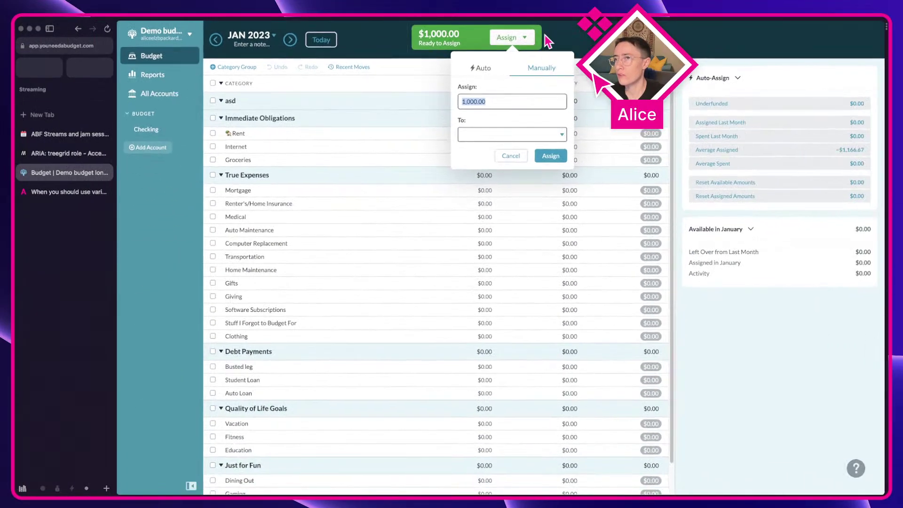
key("super+equal")
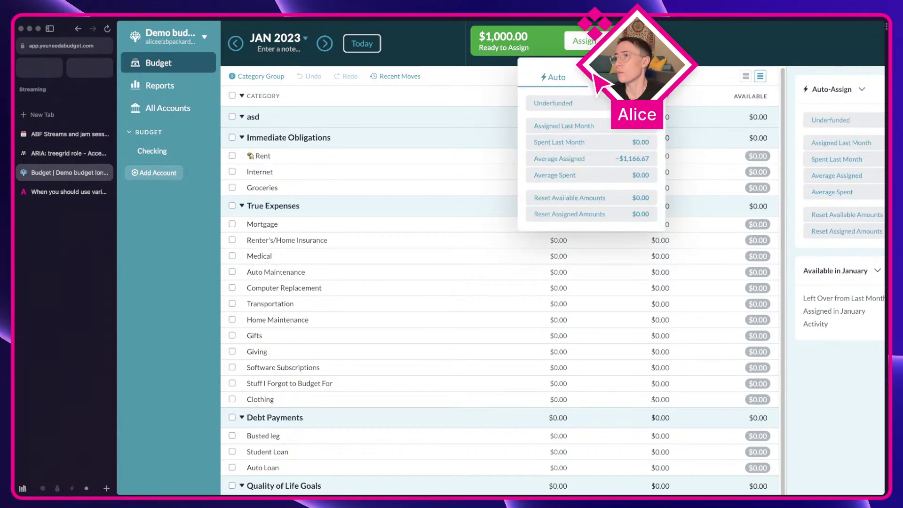
left_click(684, 45)
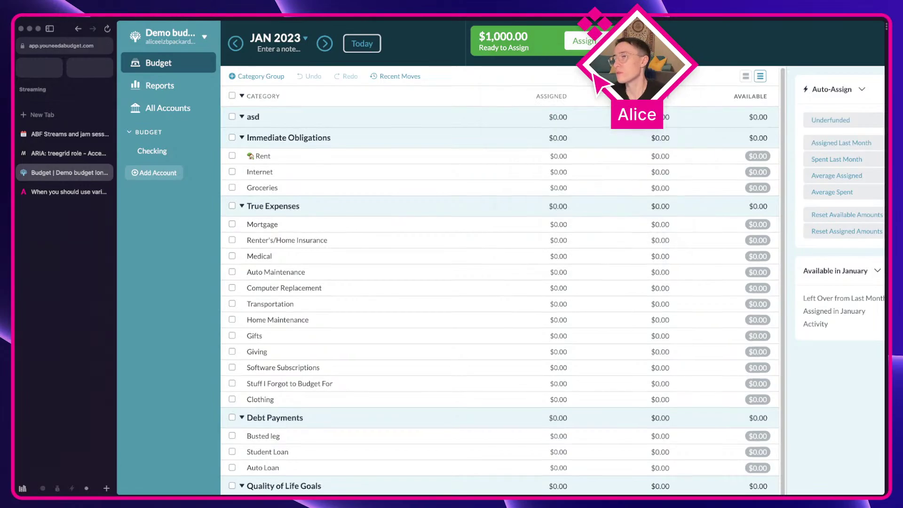
key("super+minus")
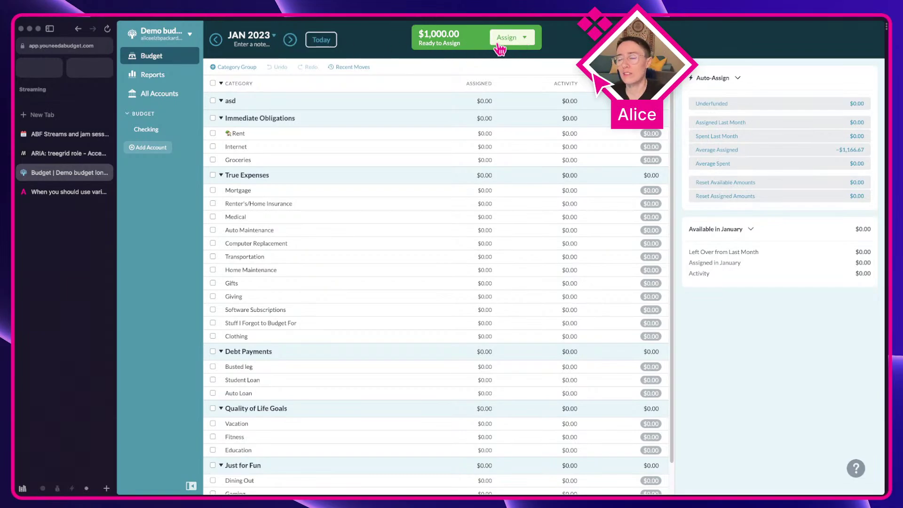
key("ctrl+Right")
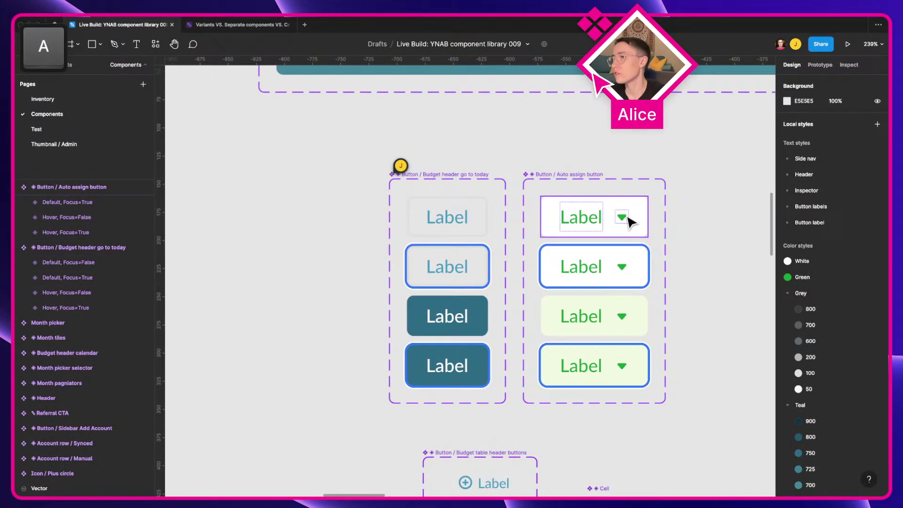
Inspect the Auto assign button's caret icon and default variant, comparing its set name with the adjacent Budget header go to today set.
left_click(627, 218, "super")
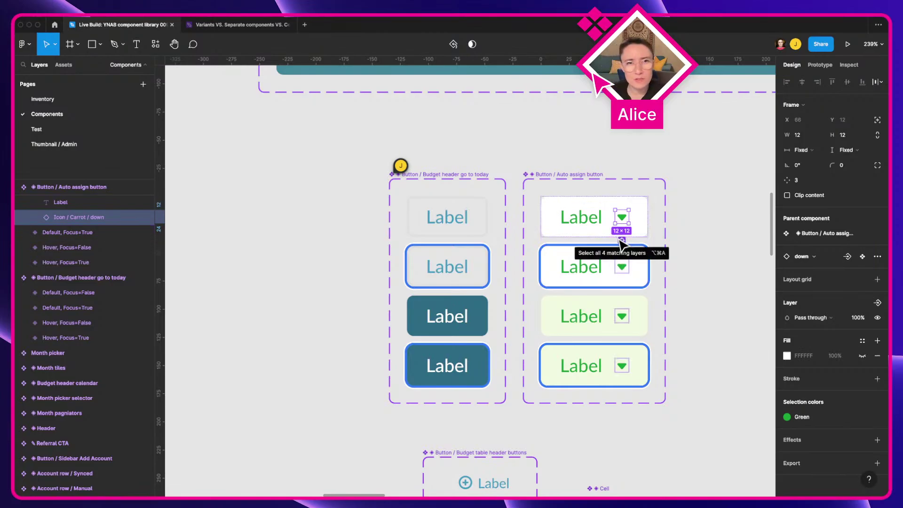
left_click(544, 230)
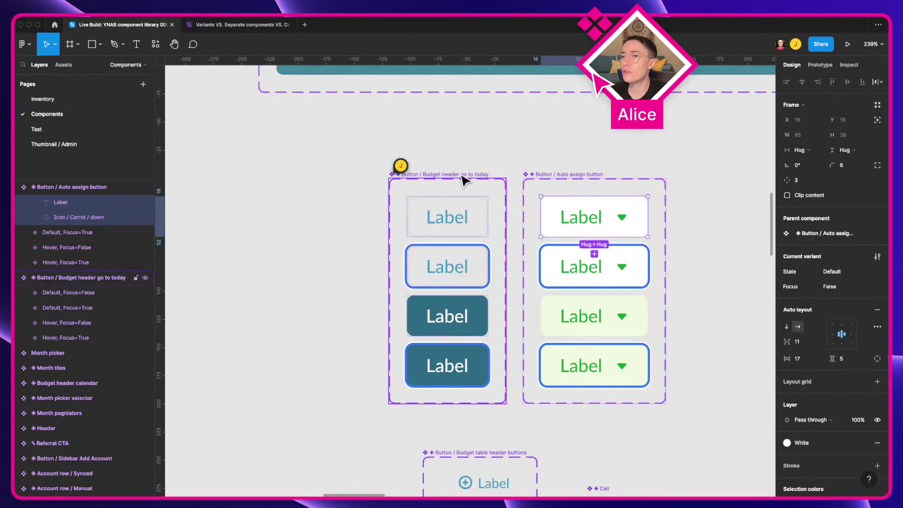
scroll(451, 179, "up", 10)
scroll(461, 176, "down", 4)
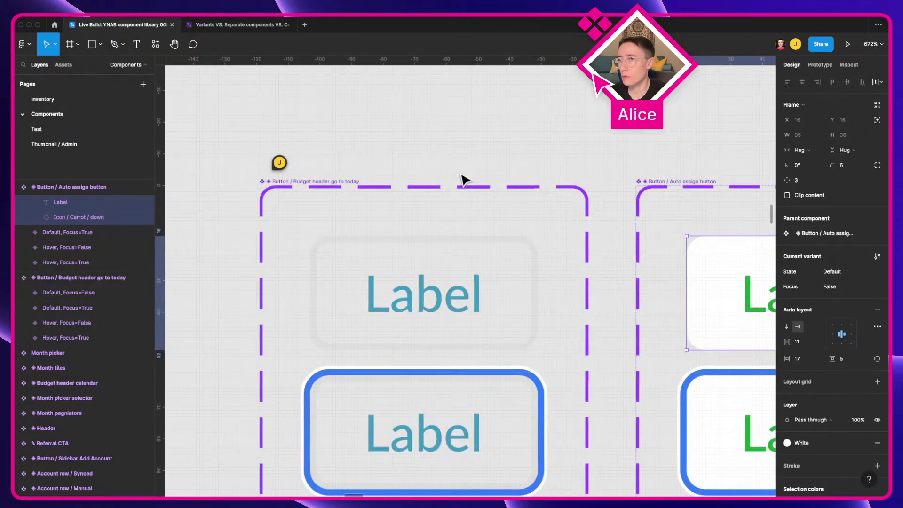
left_click_drag(460, 175, 353, 184)
left_click_drag(411, 172, 446, 164)
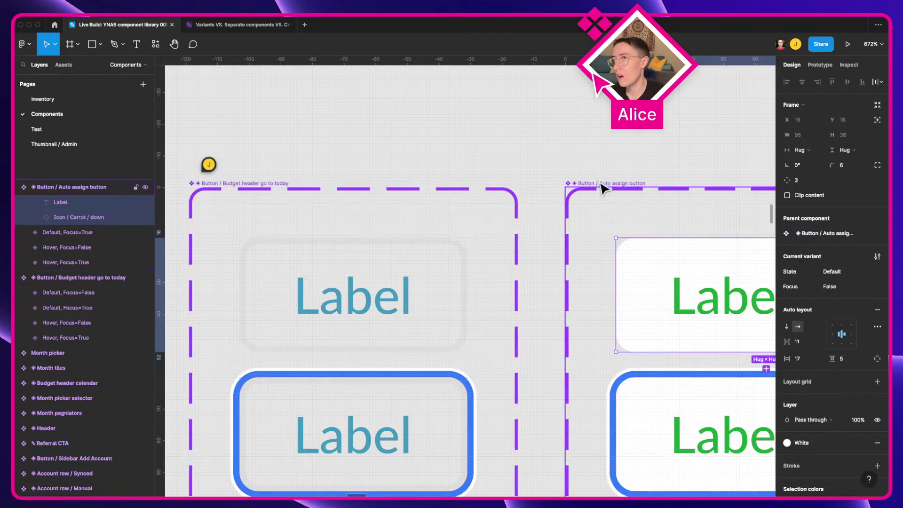
left_click(545, 141)
scroll(544, 141, "down", 5)
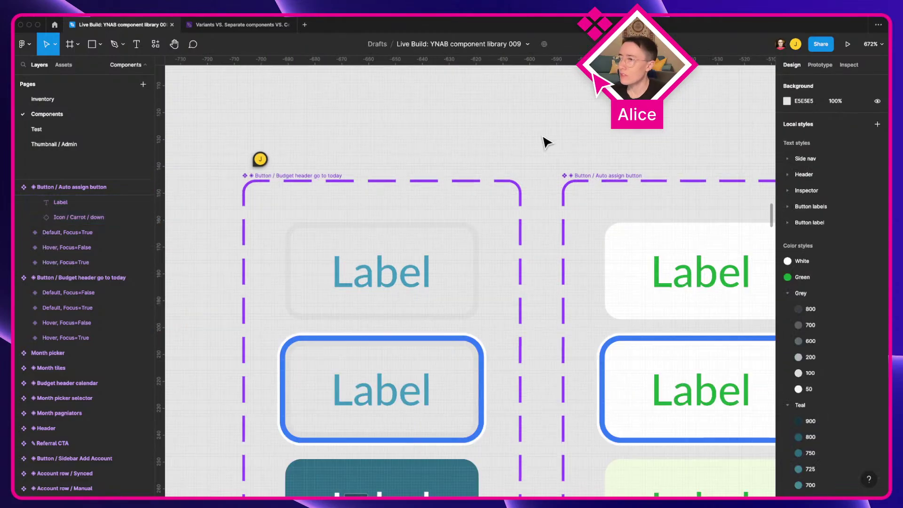
left_click_drag(408, 178, 446, 154)
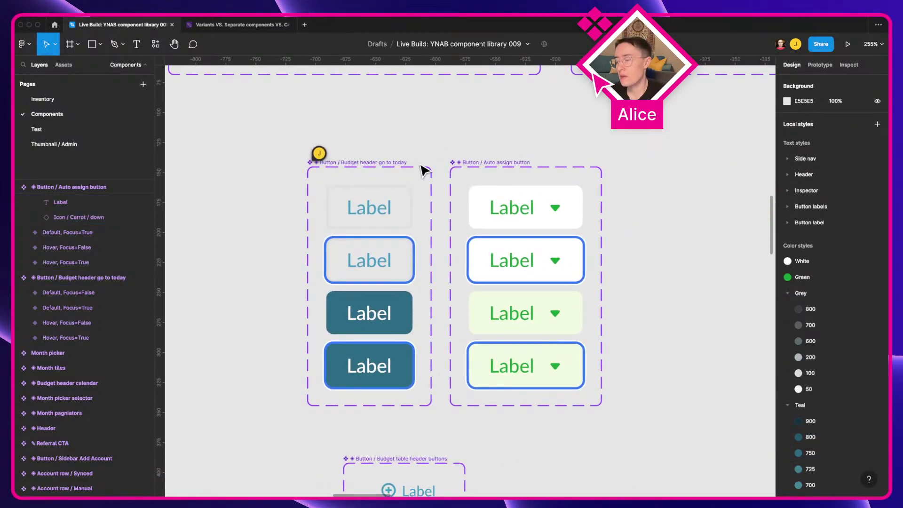
Switch to the browser, return the YNAB budget to today's month, and open the article on variants versus separate components.
key("super+Tab")
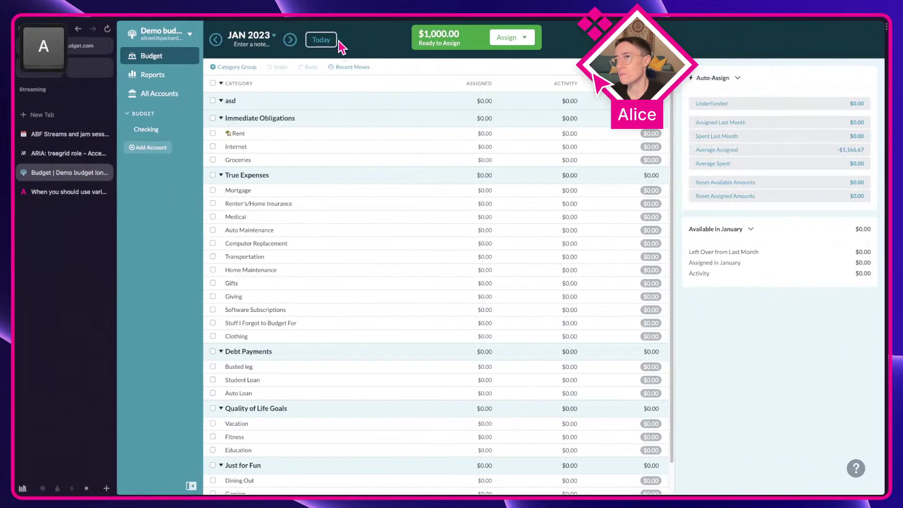
left_click(313, 47)
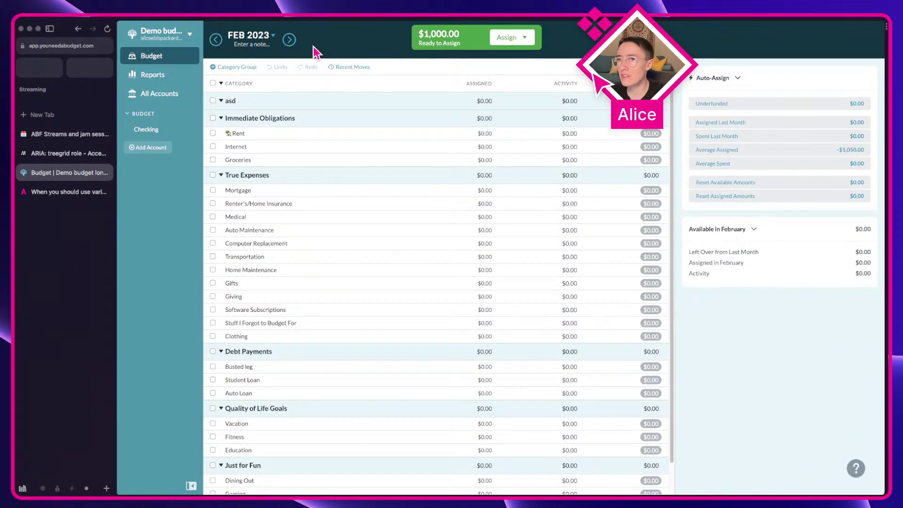
left_click(70, 193)
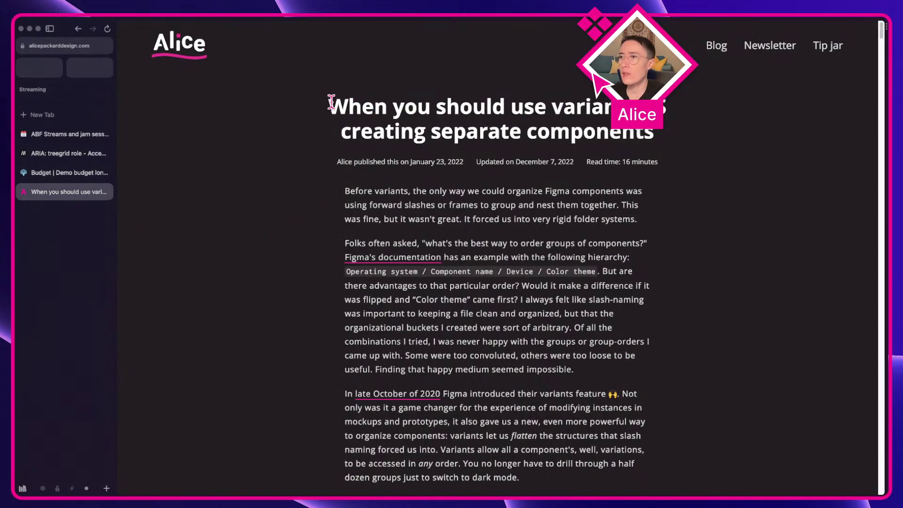
Examine the article's title, introduction and anchor lists on when to always use variants or separate components.
left_click_drag(331, 102, 653, 134)
left_click(469, 183)
scroll(358, 270, "down", 1)
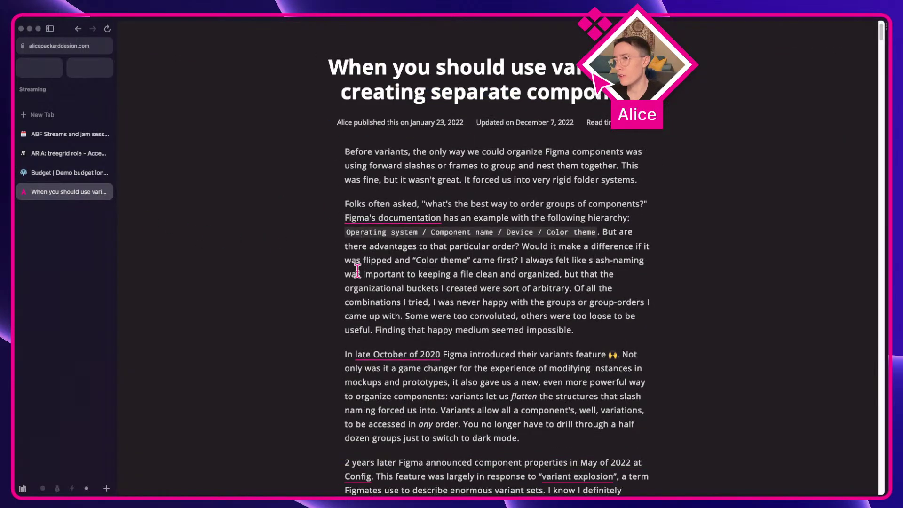
scroll(357, 270, "down", 12)
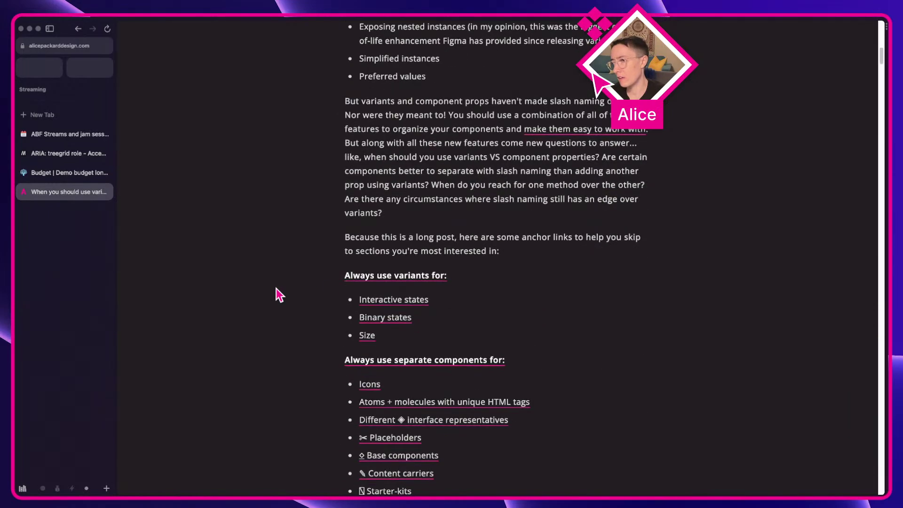
scroll(276, 289, "down", 4)
scroll(236, 326, "down", 1)
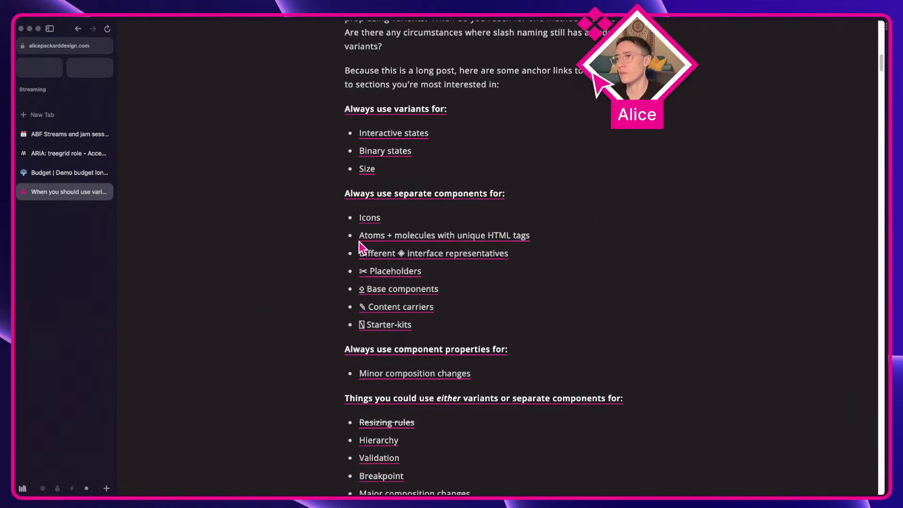
scroll(463, 143, "up", 5)
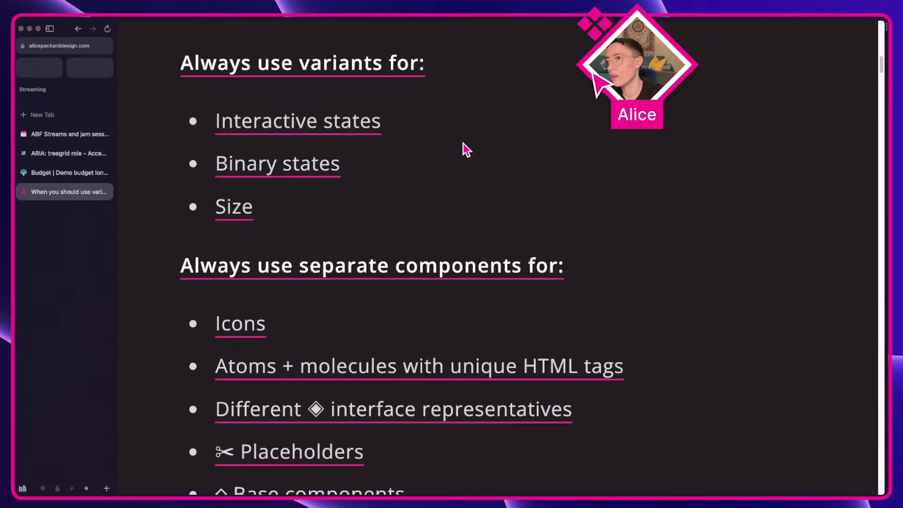
scroll(462, 143, "down", 3)
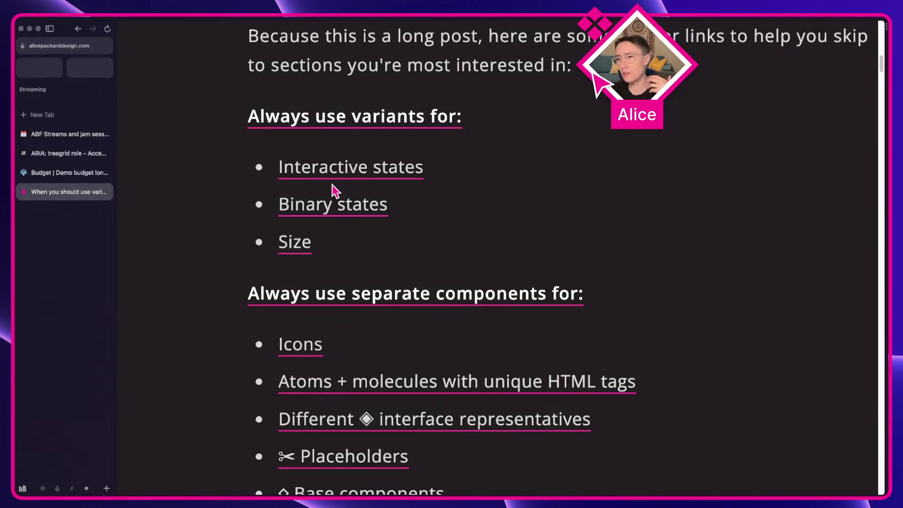
Check the Auto assign button set in Figma against the article's "Always use separate components for" list in the browser.
key("ctrl+Right")
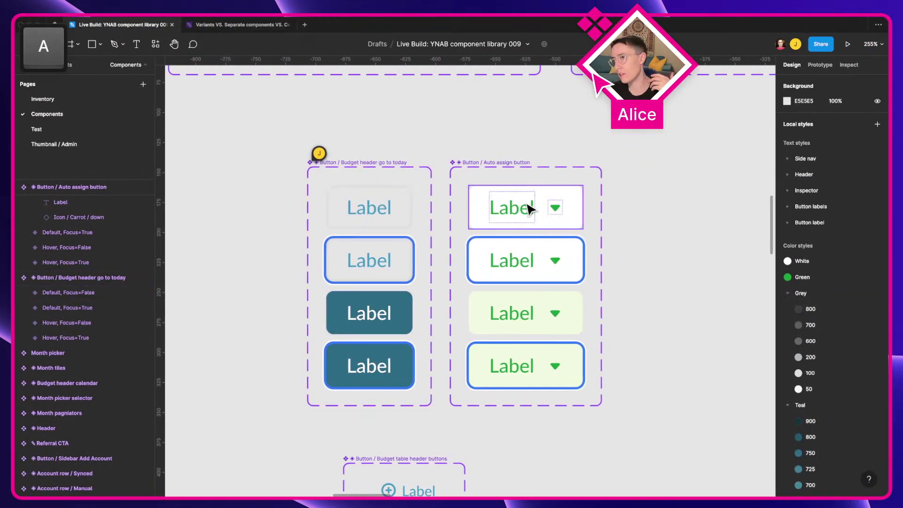
left_click(492, 170)
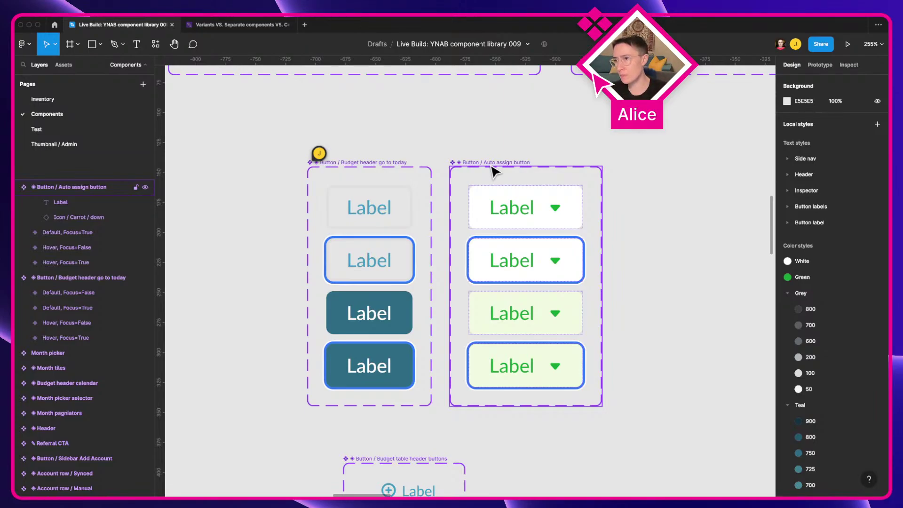
key("super+Tab")
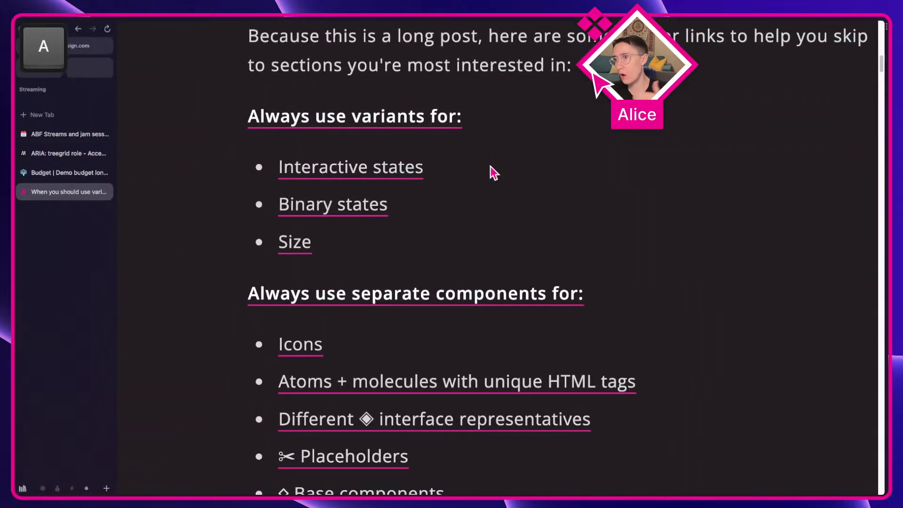
scroll(184, 258, "down", 1)
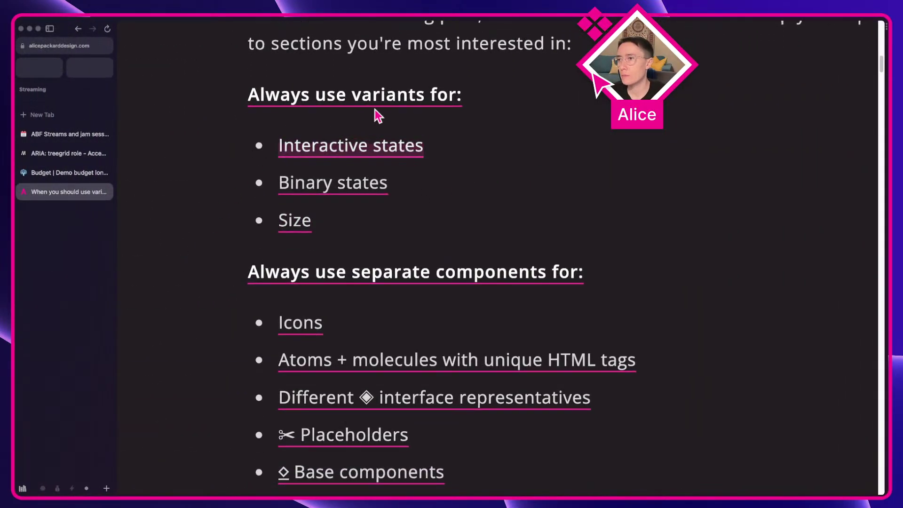
scroll(341, 233, "down", 5)
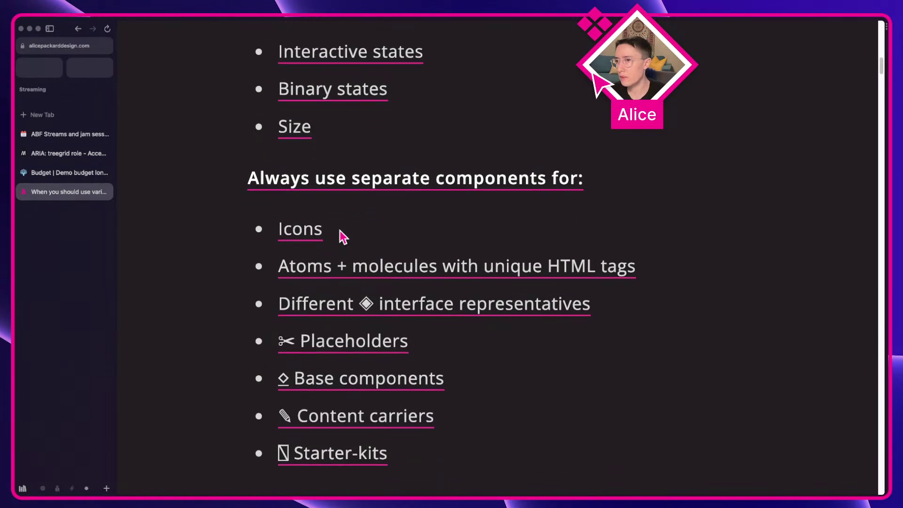
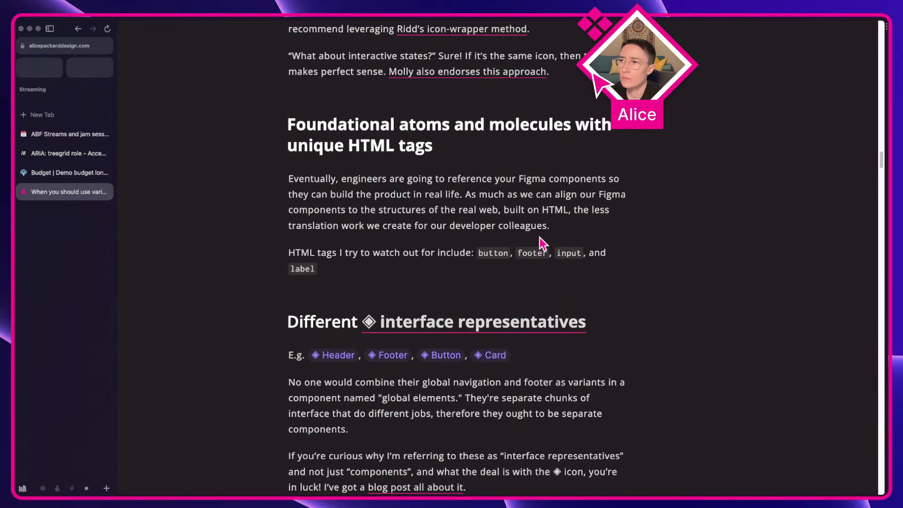
Return to Figma and inspect the properties of the Budget header go to today and Auto assign button component sets.
key("ctrl+Right")
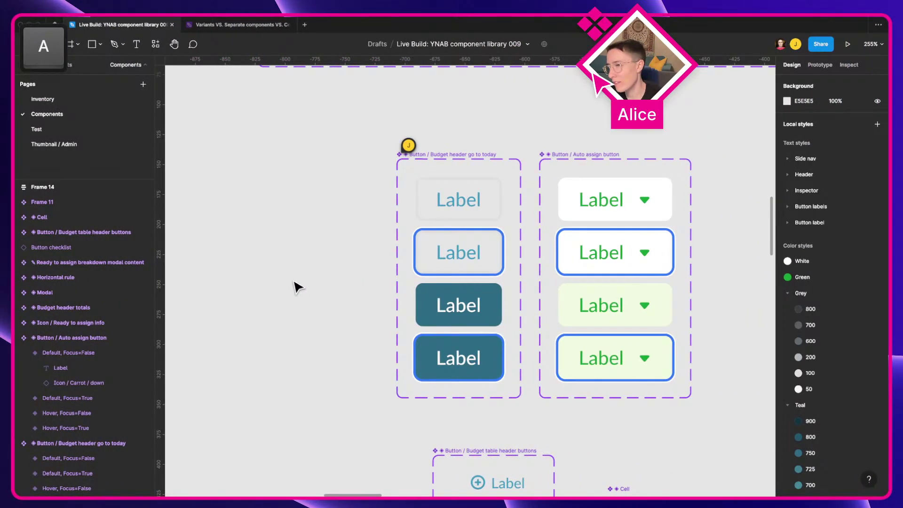
left_click_drag(296, 286, 258, 316)
left_click_drag(308, 390, 244, 356)
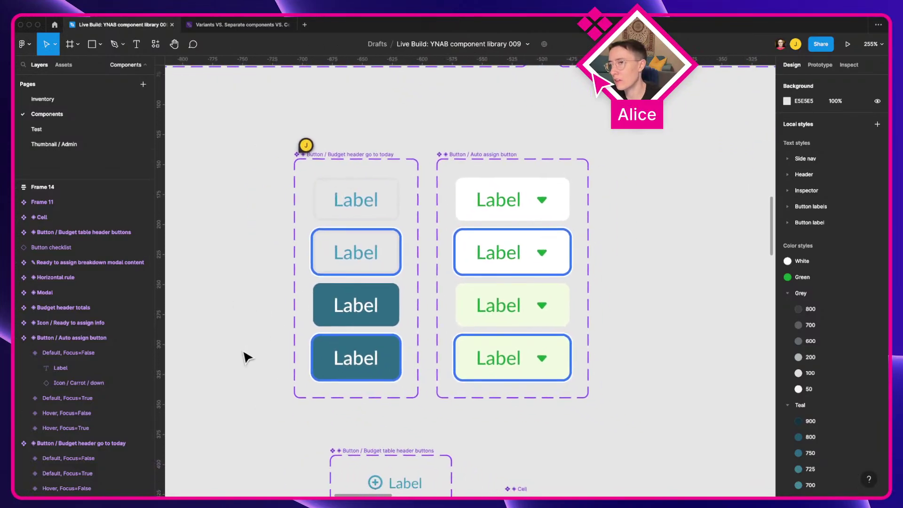
left_click(332, 161)
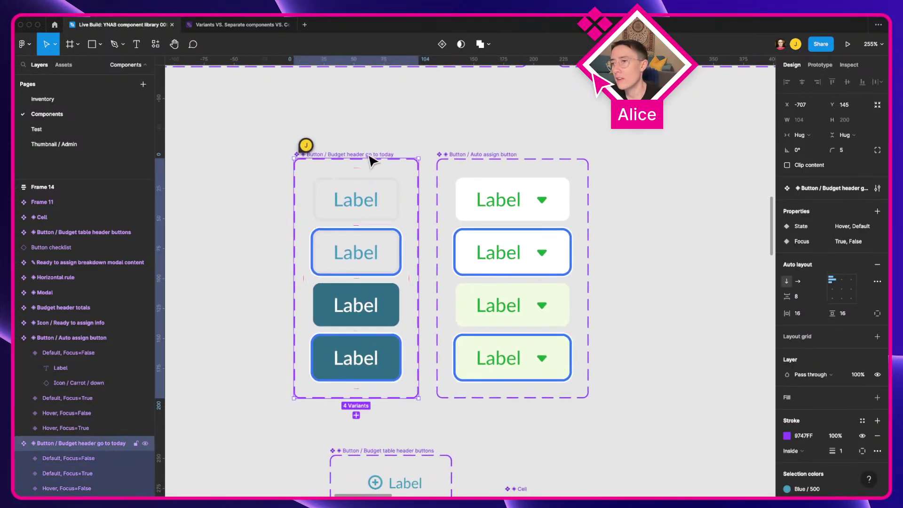
left_click(469, 161)
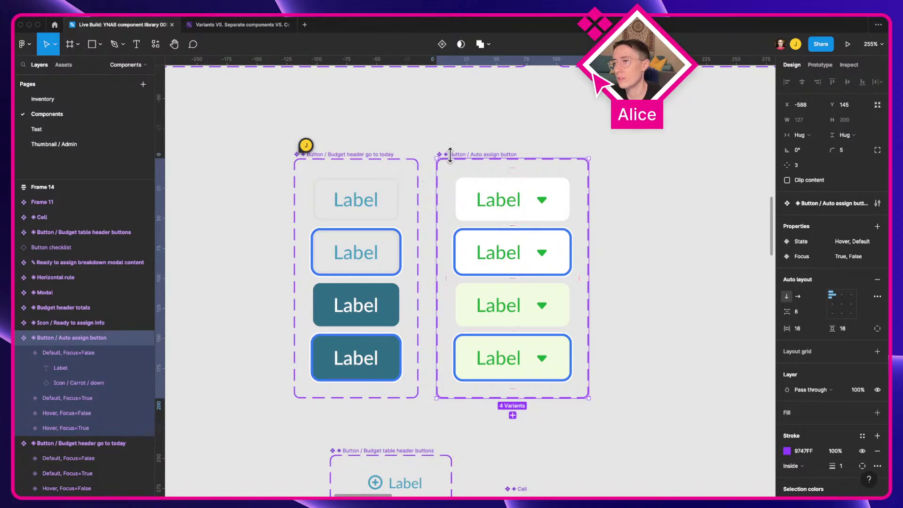
Compare the article's section on unique HTML tags with the two button sets, return to Figma, and clear the selection.
key("super+Tab")
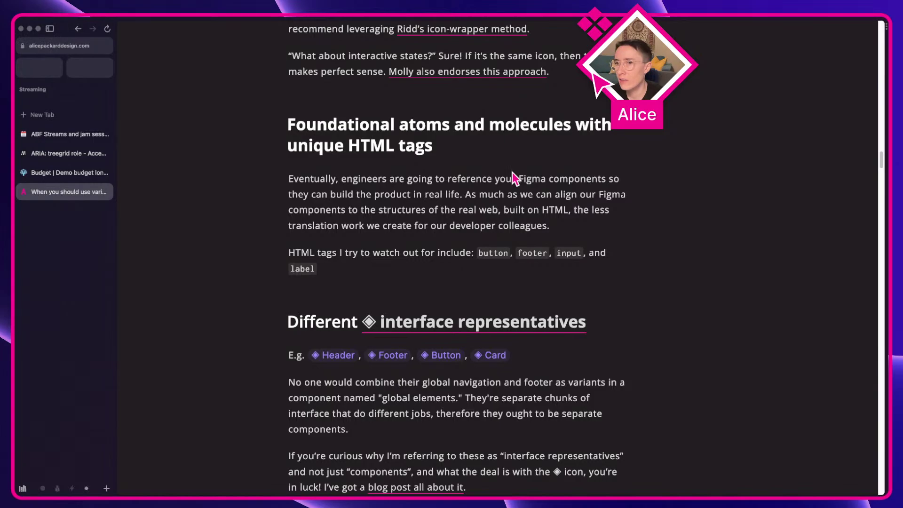
key("super+Tab")
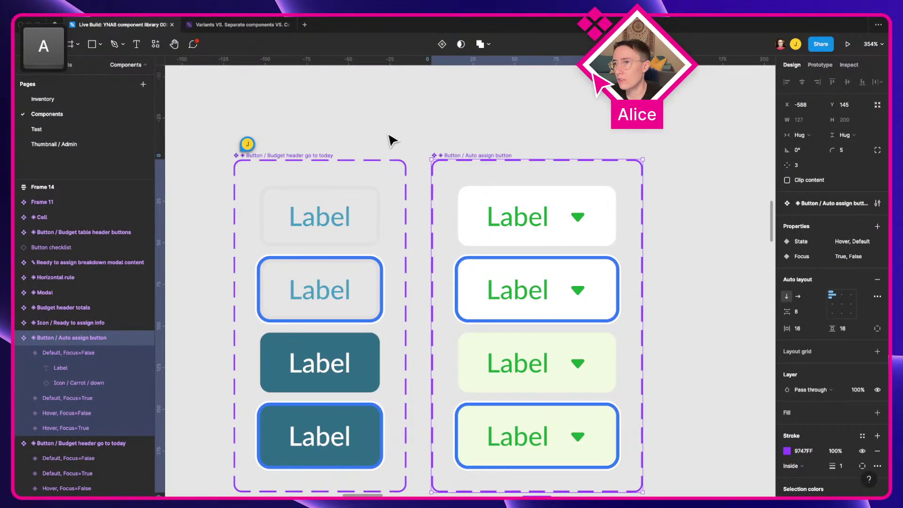
key("super+Tab")
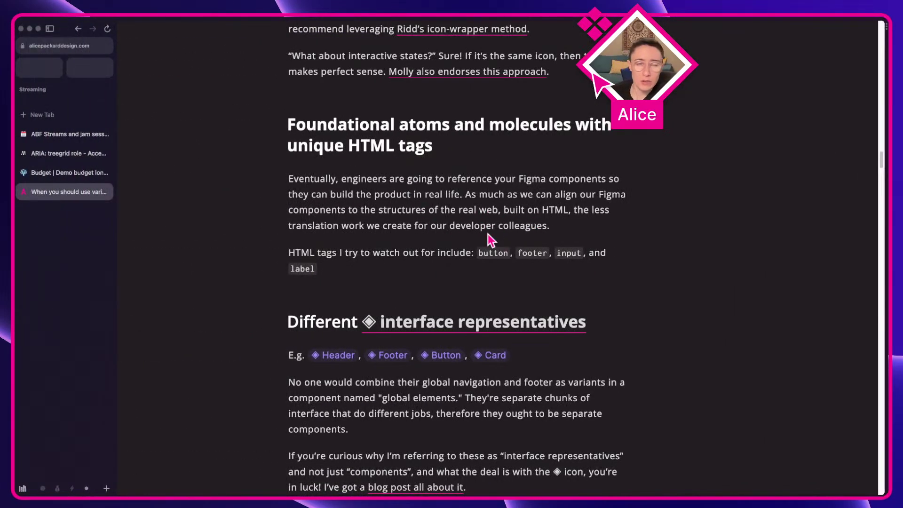
key("super+Tab")
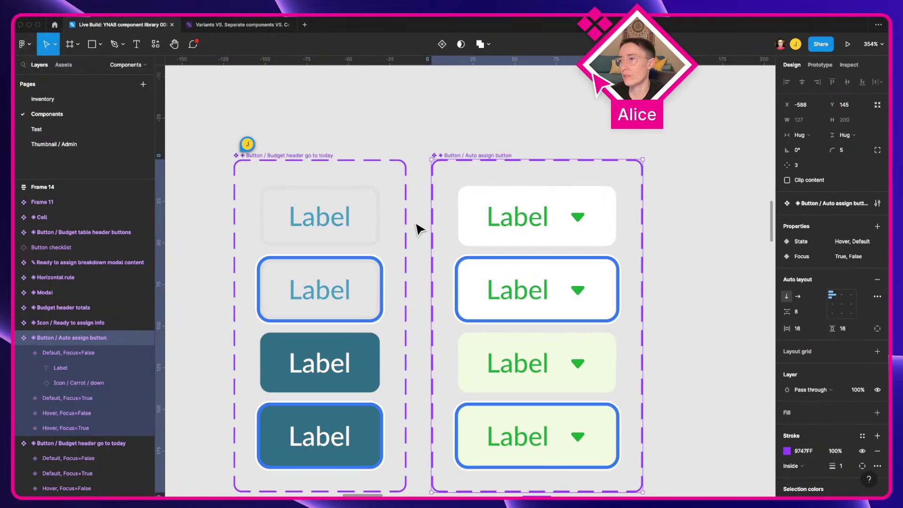
left_click(420, 229)
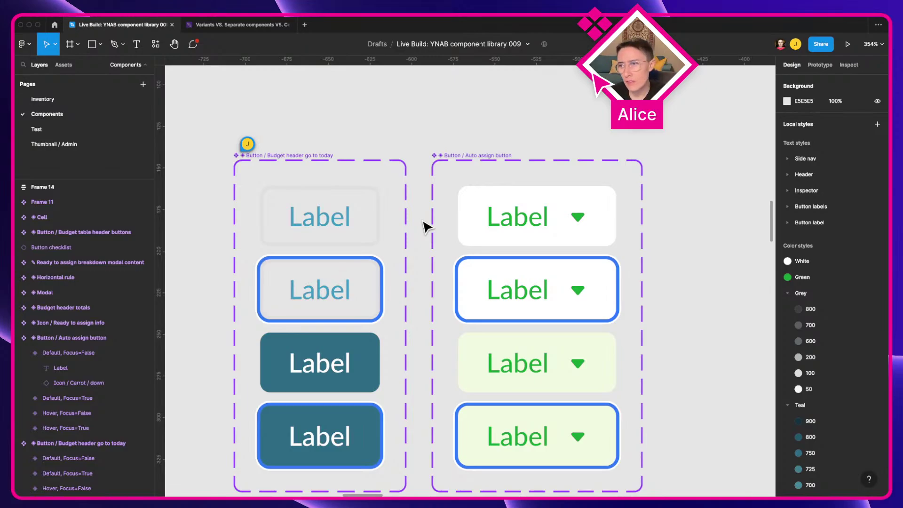
Read the comment thread pinned to the Budget header go to today set, including the follow-up about Boolean component properties, and close it.
mouse_move(249, 154)
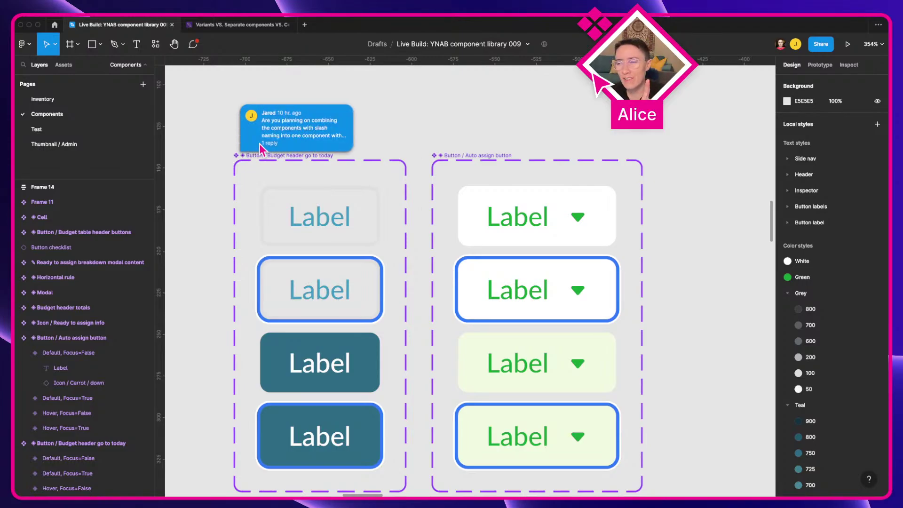
left_click(442, 170)
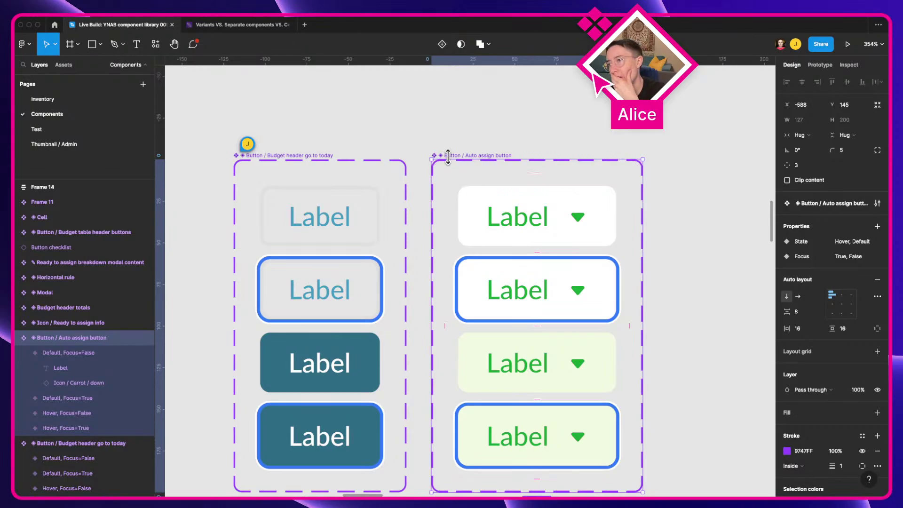
left_click(251, 151)
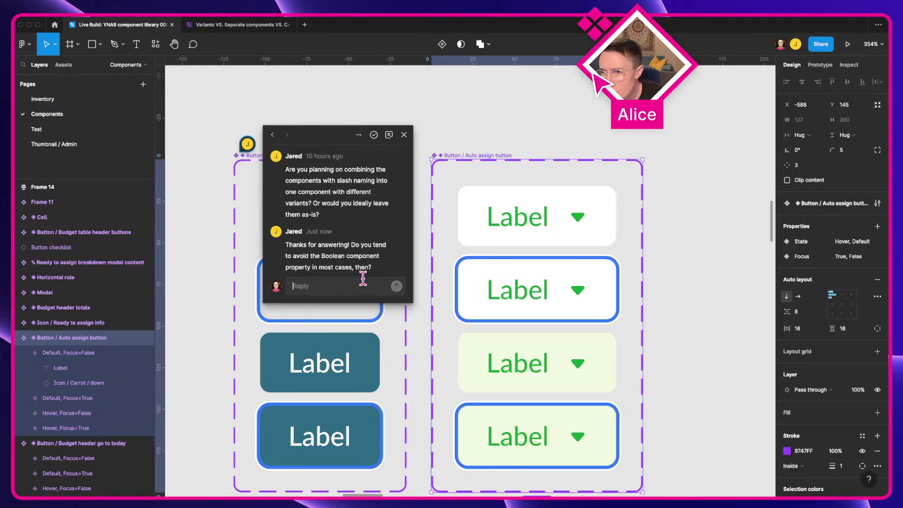
left_click(463, 135)
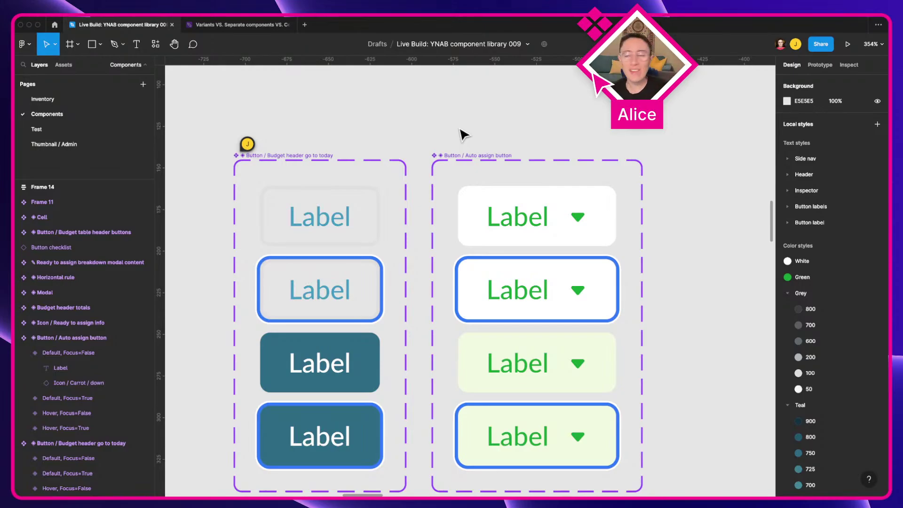
Inspect the Button / Budget menu component set and its properties.
scroll(475, 141, "down", 5)
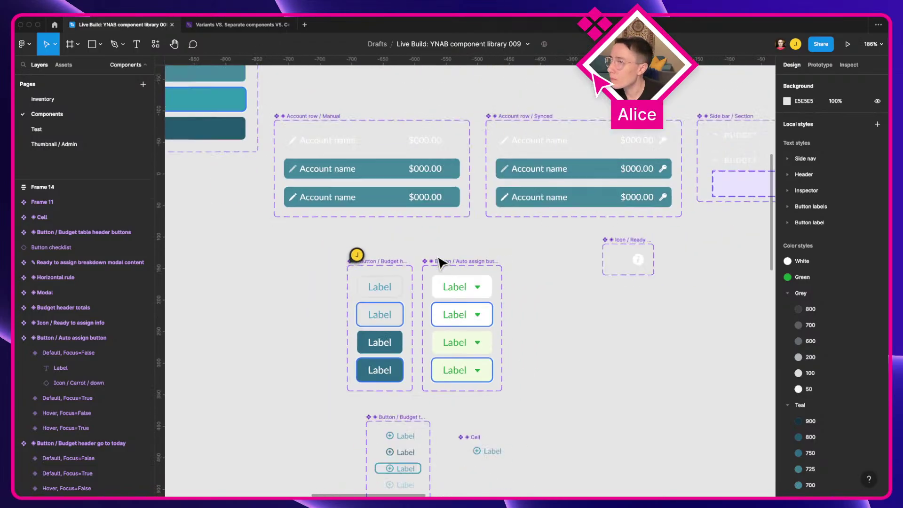
scroll(439, 263, "down", 3)
scroll(258, 282, "left", 3)
key("space")
scroll(338, 301, "left", 4)
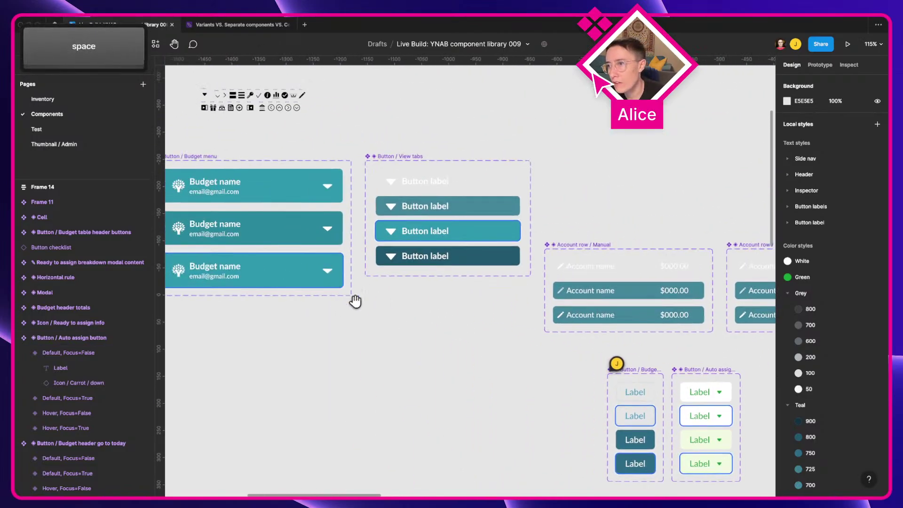
scroll(355, 301, "left", 3)
scroll(355, 301, "up", 1)
left_click(439, 219)
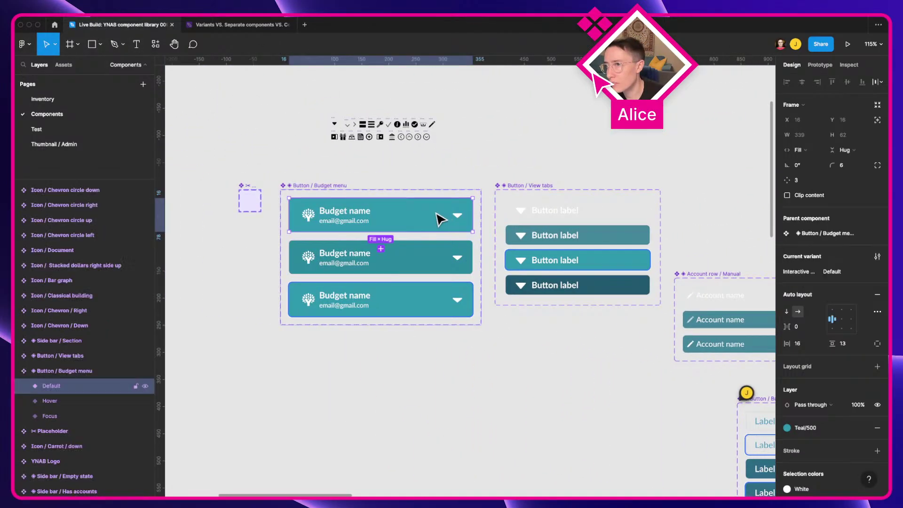
left_click(325, 186)
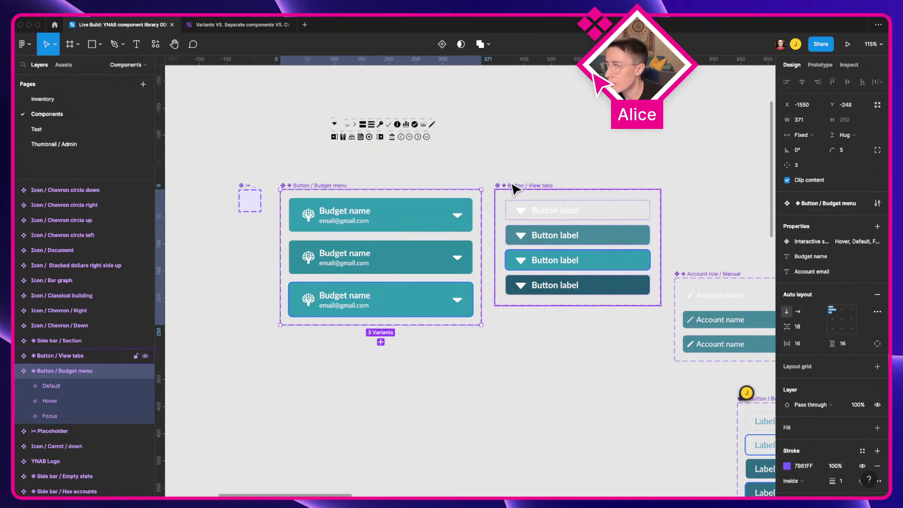
Inspect the properties of the Account row / Manual, Account row / Synced and Side bar / Section component sets.
left_click(696, 274)
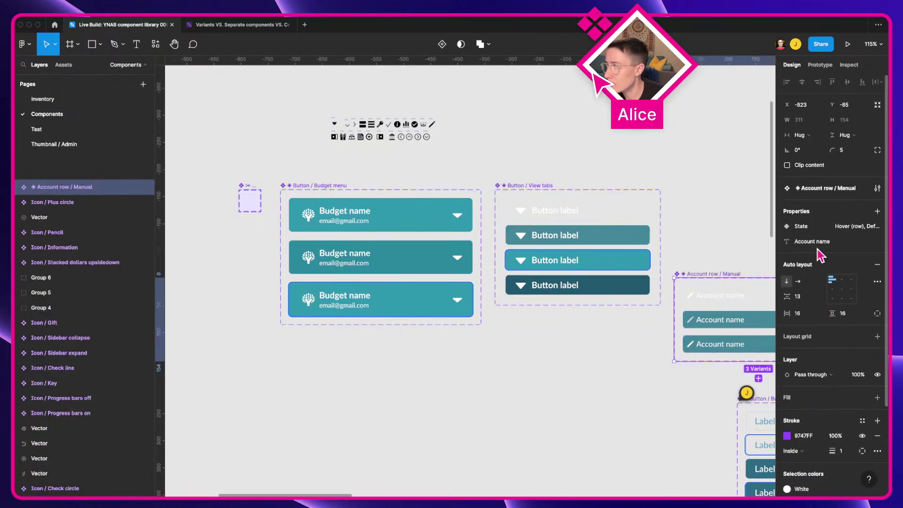
left_click_drag(725, 278, 292, 267)
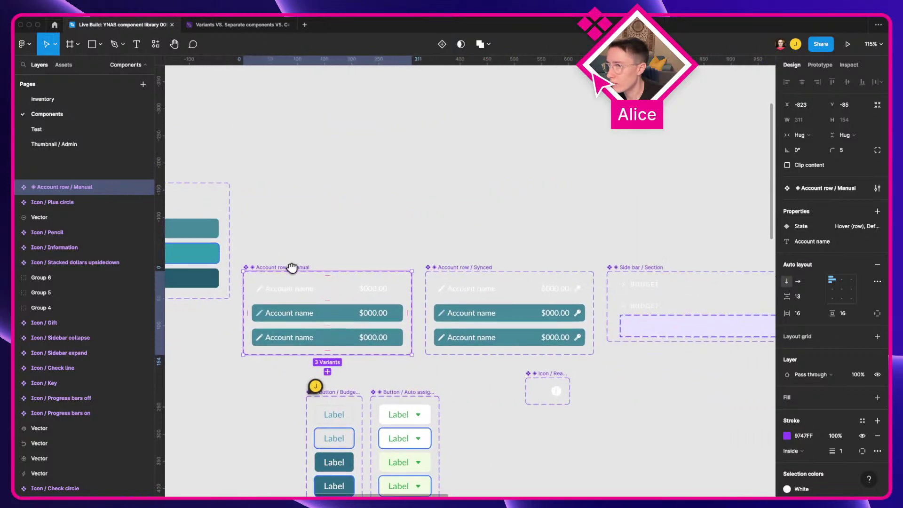
scroll(292, 267, "right", 5)
left_click(261, 262)
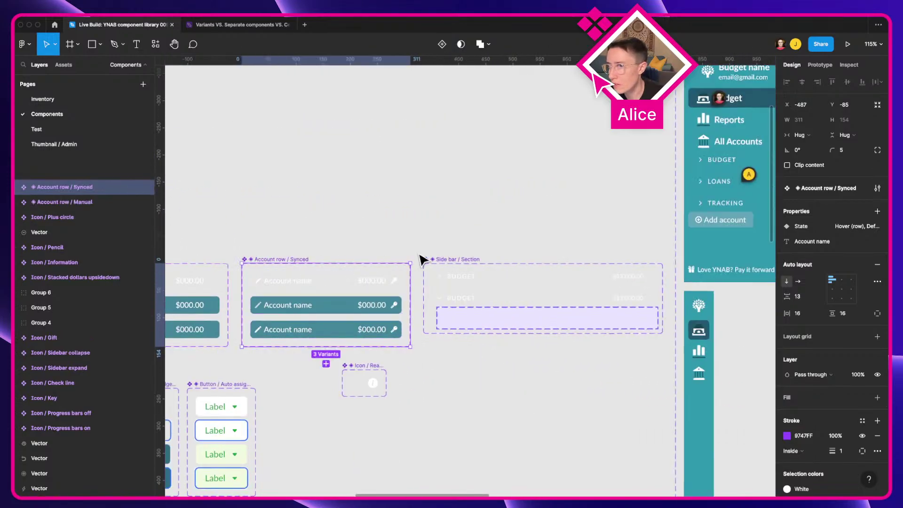
left_click(442, 263)
scroll(248, 317, "right", 5)
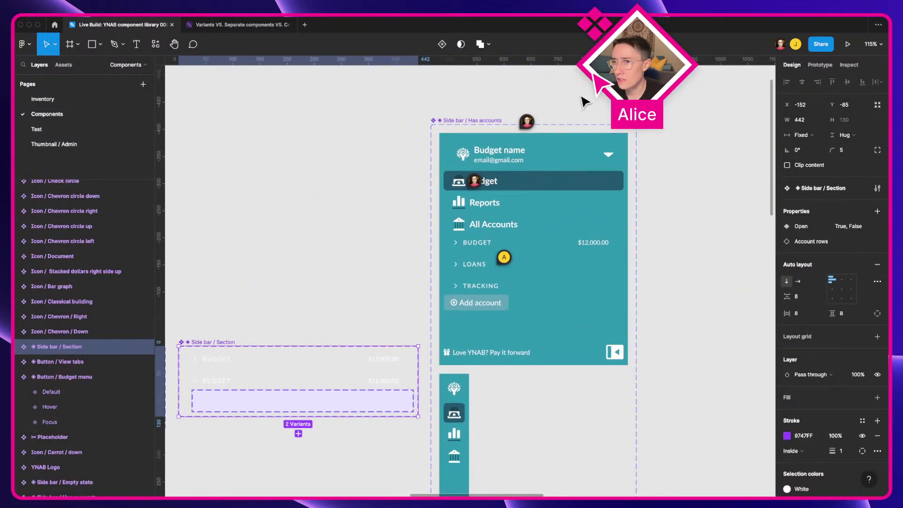
Inspect the properties and nested instances of the Side bar / Has accounts component set, and clear the selection.
left_click(468, 127)
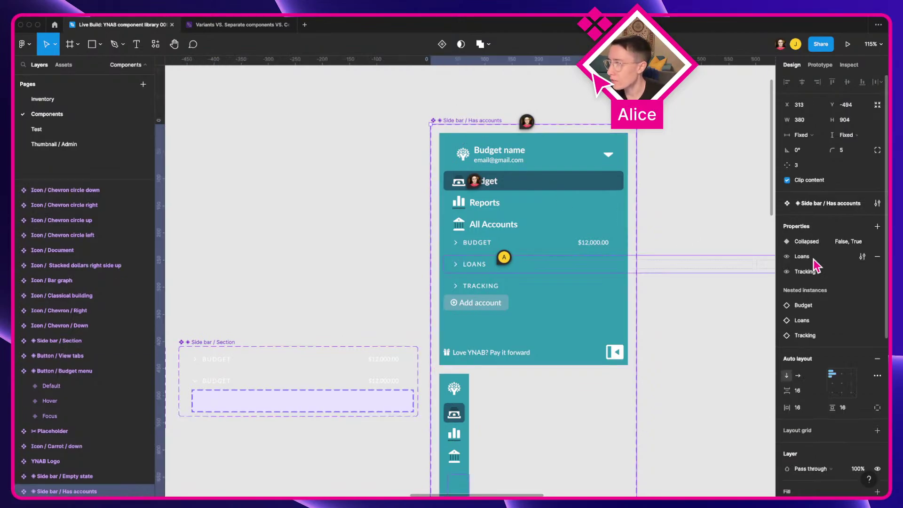
left_click(672, 188)
scroll(391, 182, "right", 5)
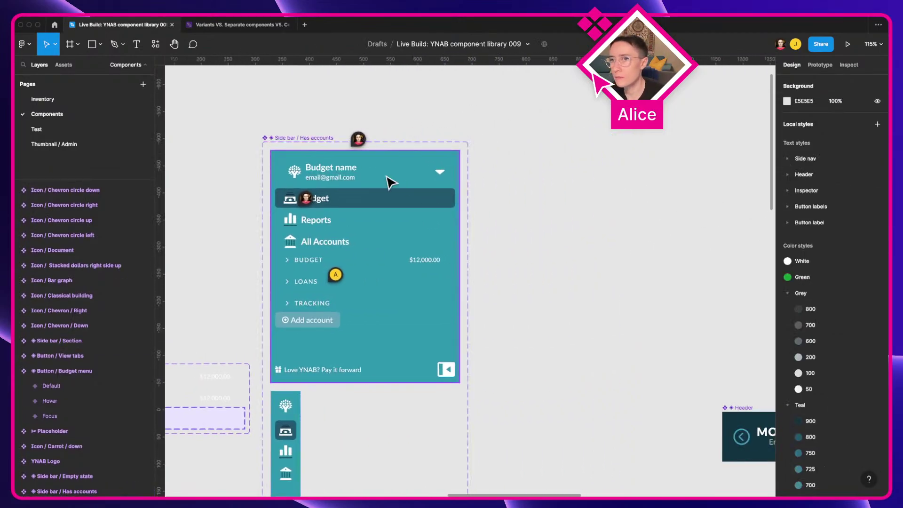
Place a trial instance of the expanded Side bar / Has accounts variant beside the set, resize it to 348 × 404, and delete it.
left_click_drag(348, 177, 590, 194)
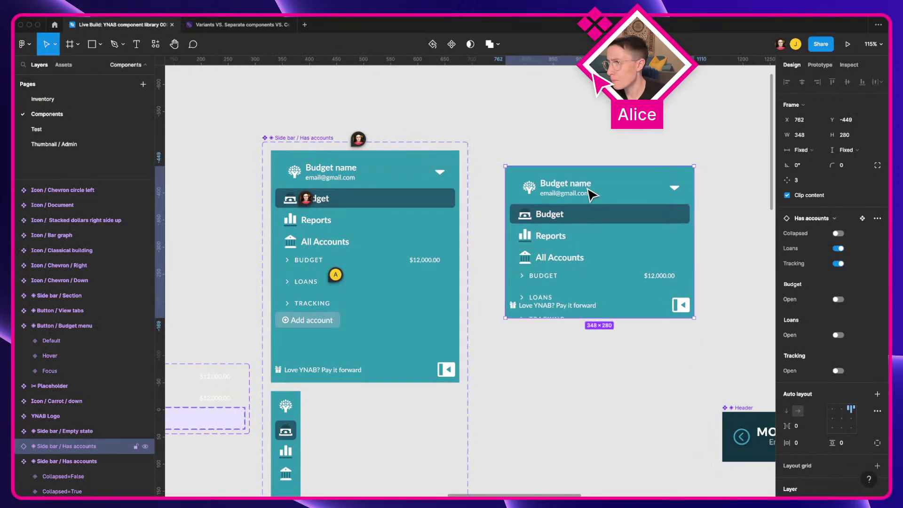
left_click_drag(555, 318, 554, 384)
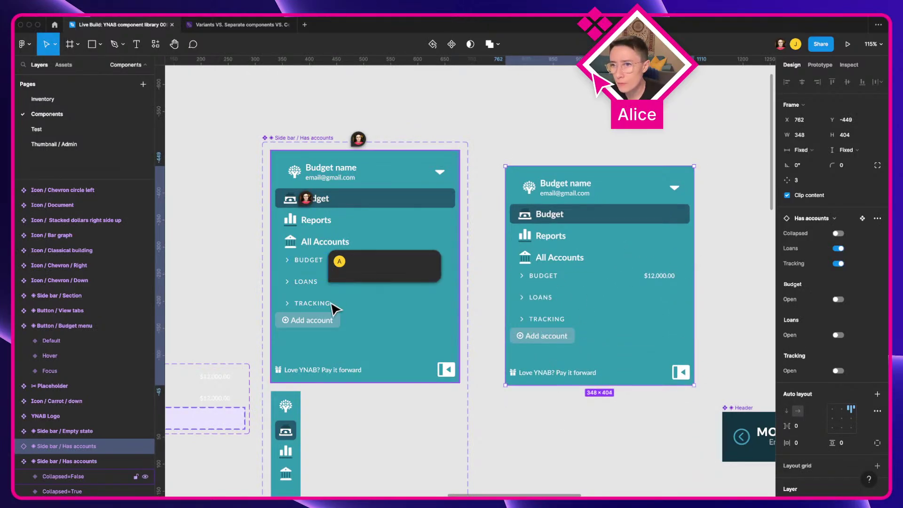
left_click(339, 261)
key("a")
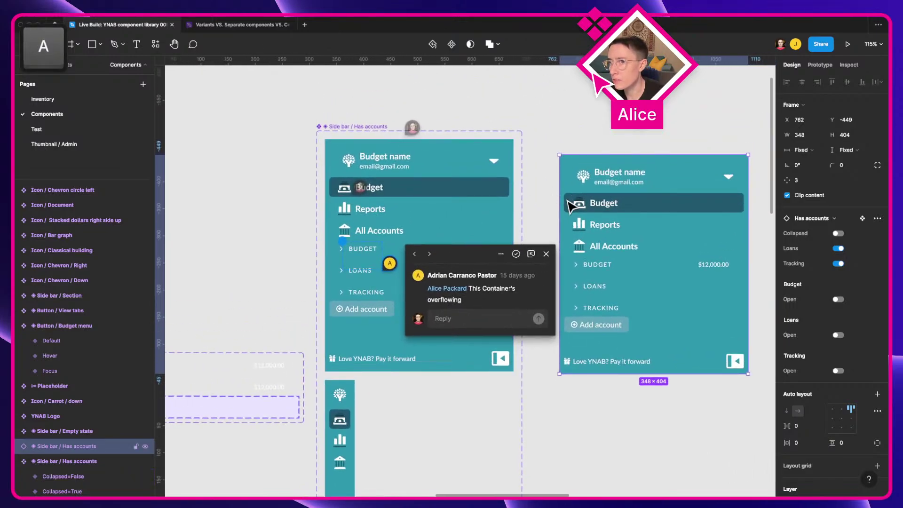
key("Escape")
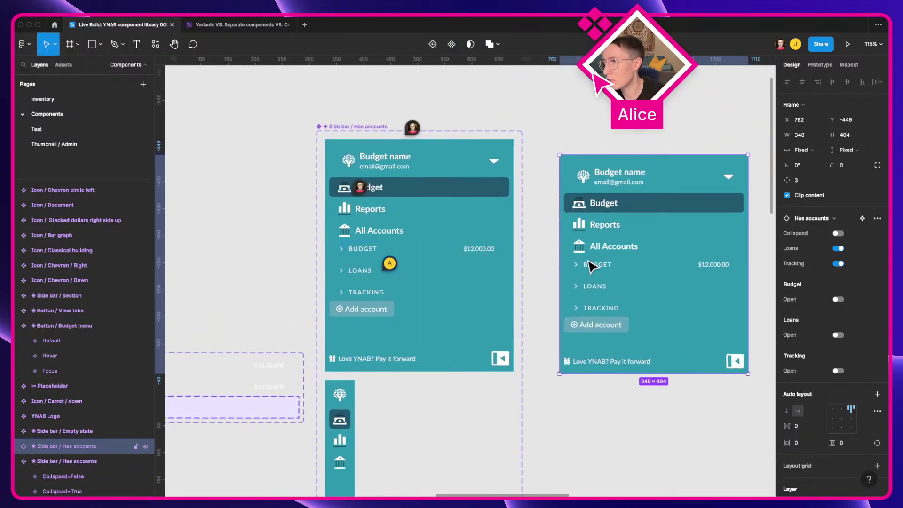
key("BackSpace")
Read the overflowing-container comment on the sidebar and check the extent of the section rows in outline view.
left_click(390, 264)
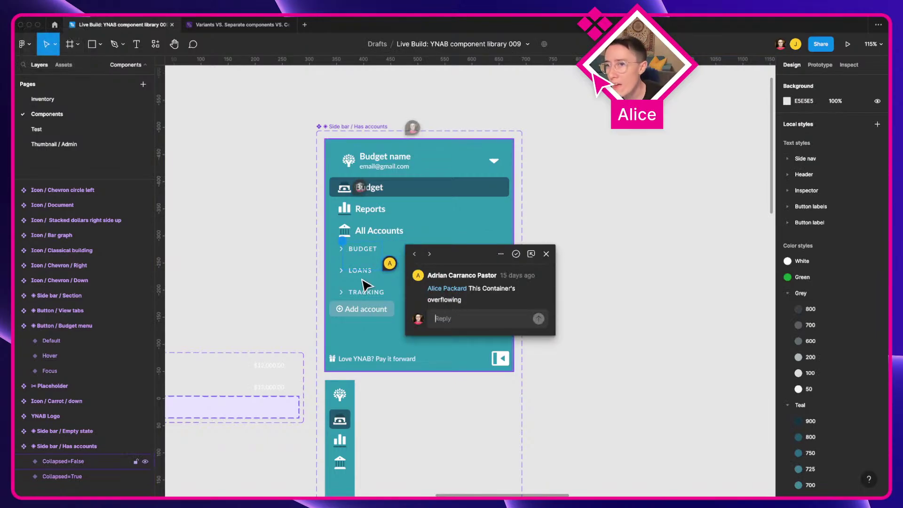
left_click(277, 267)
key("super+y")
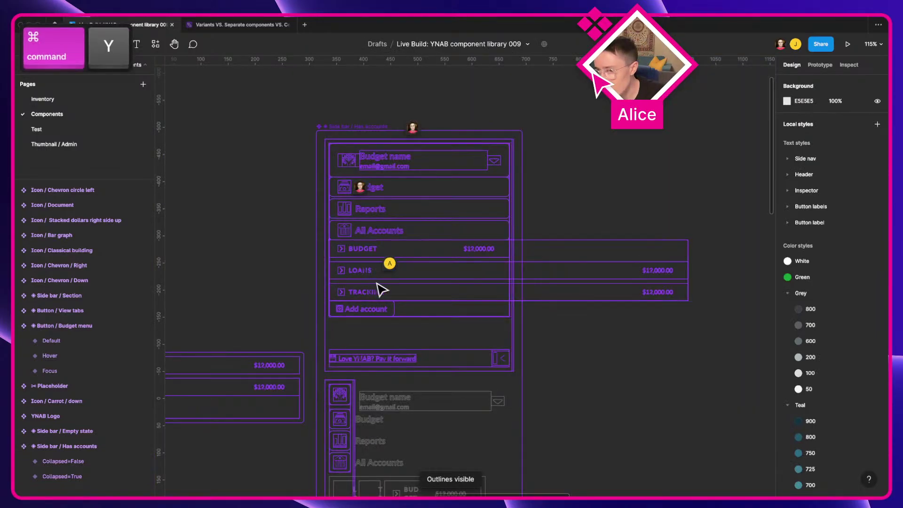
key("super+y")
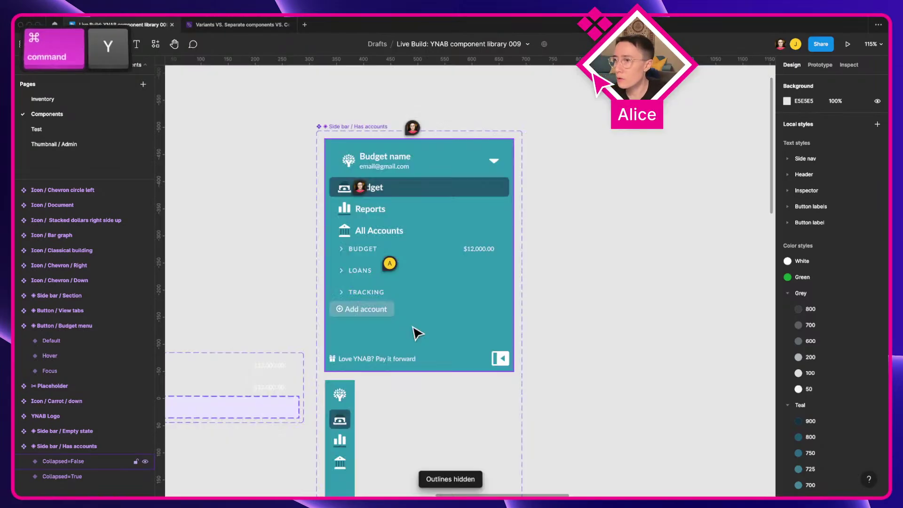
Set the width of the Budget, Loans and Tracking section instances in the expanded sidebar variant to Fill container.
left_click(361, 288)
left_click(360, 292)
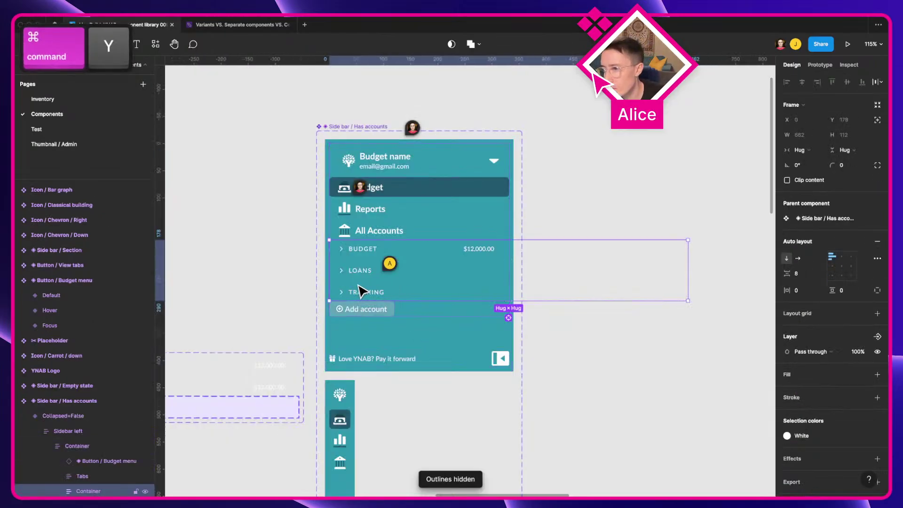
left_click(360, 291)
key("super+a")
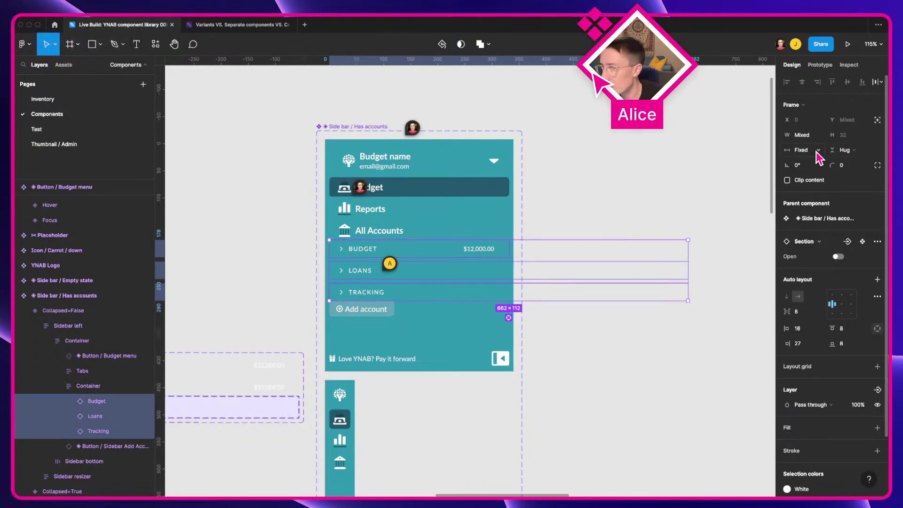
left_click(476, 252)
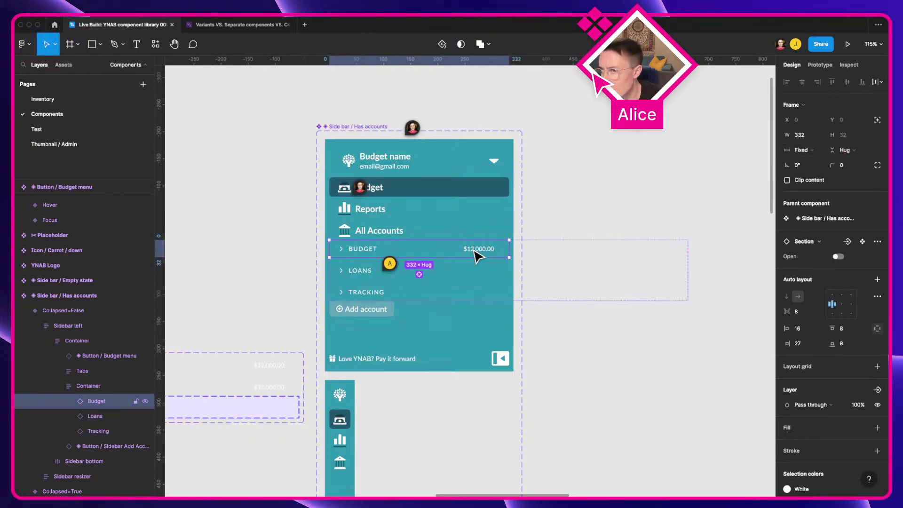
left_click(466, 277)
key("super+a")
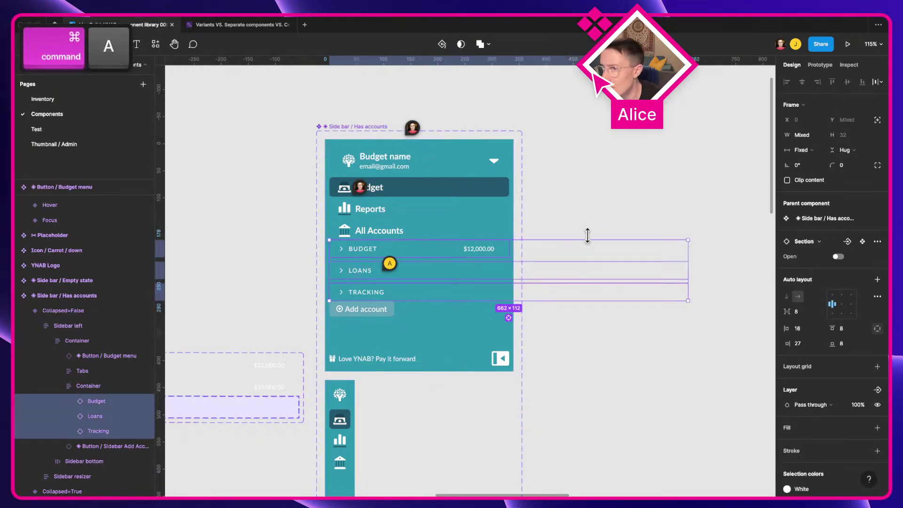
left_click(799, 150)
left_click(808, 173)
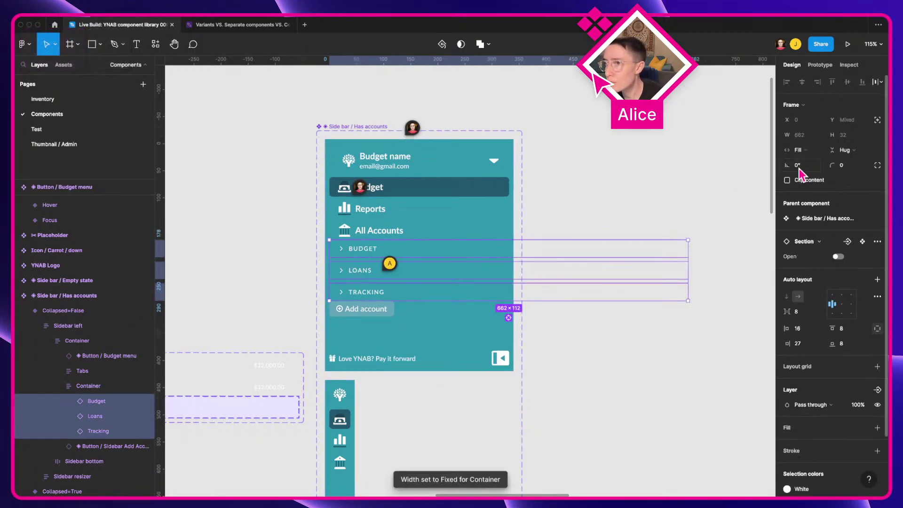
Set the width of the Container frame holding the three account sections to Fill container, and clear the selection.
left_click(100, 388)
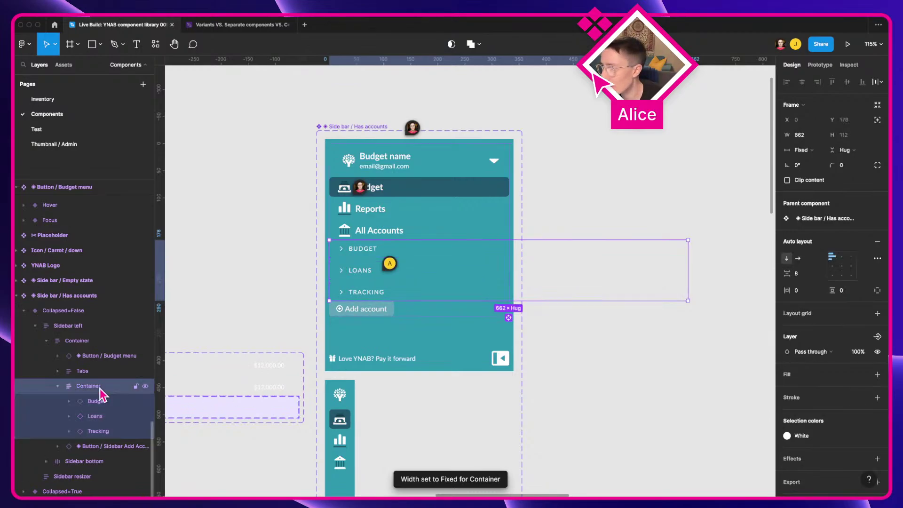
left_click(805, 155)
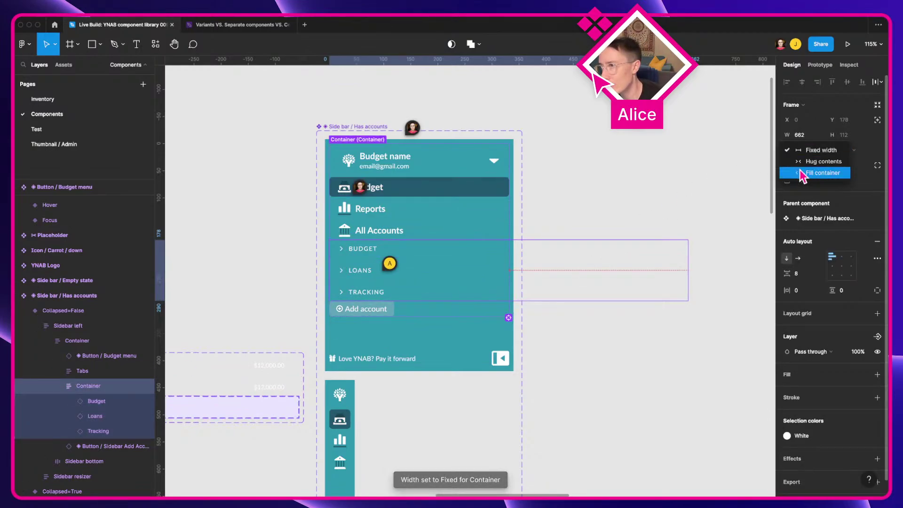
left_click(799, 173)
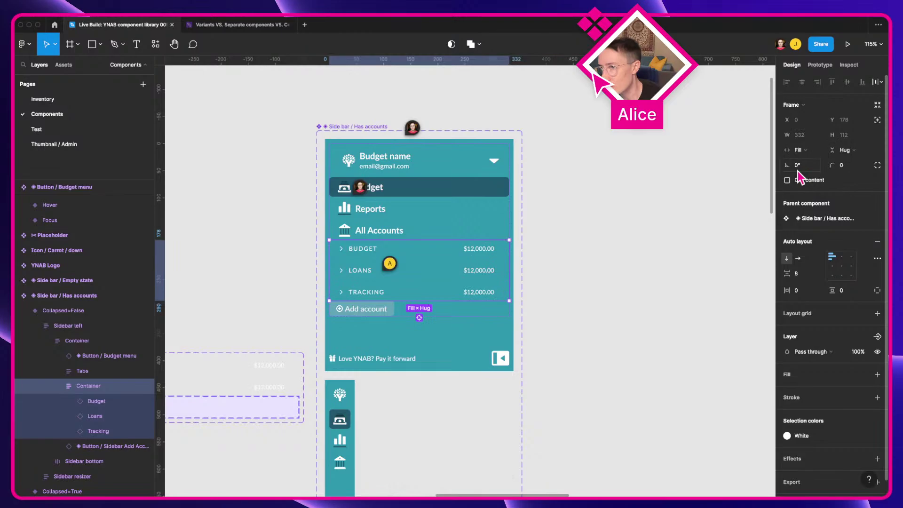
left_click(606, 305)
Reply "Thank you!!" to the overflowing-container comment and mark the thread as resolved.
left_click(391, 268)
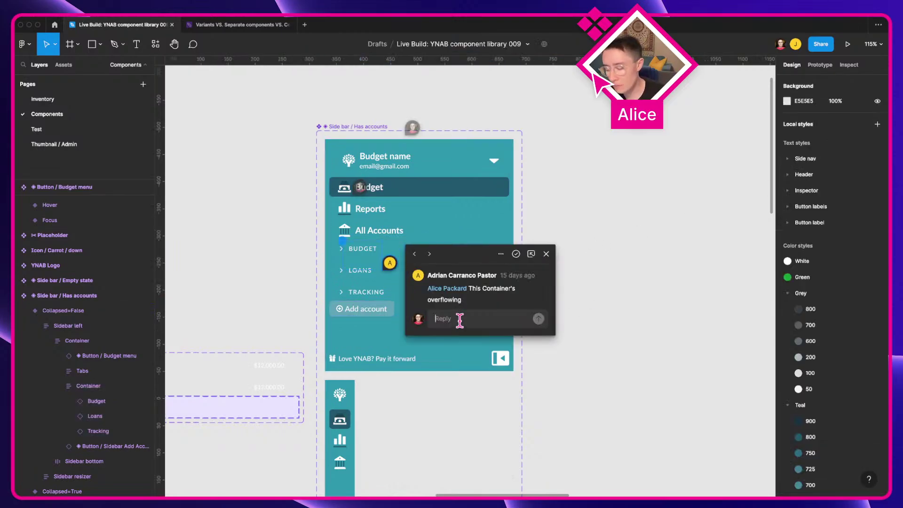
type("Thank you")
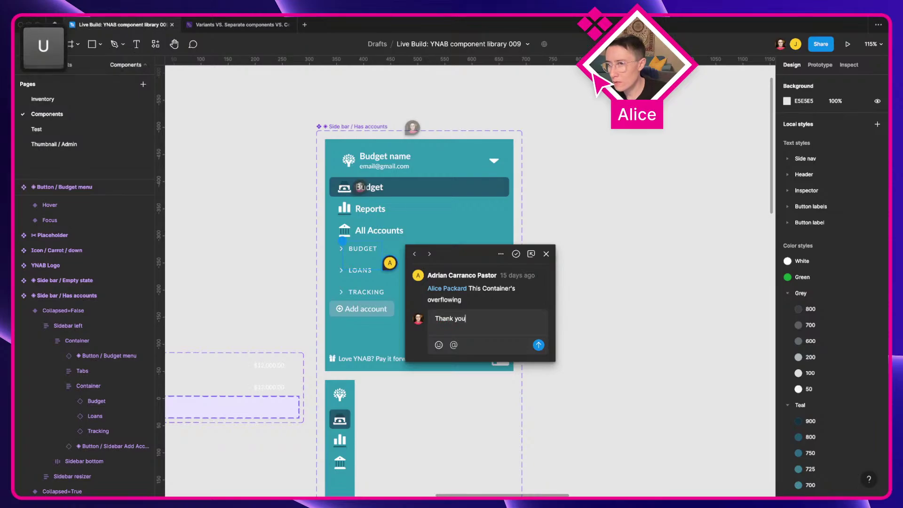
type("!!")
key("Return")
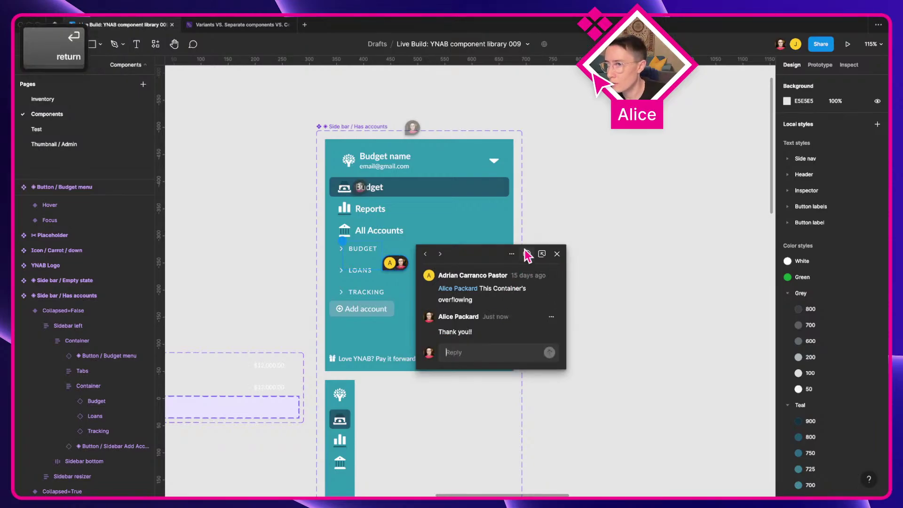
left_click(527, 254)
Place an instance of the expanded Side bar / Has accounts variant beside the set and resize it to about 348 × 399.
left_click(413, 184)
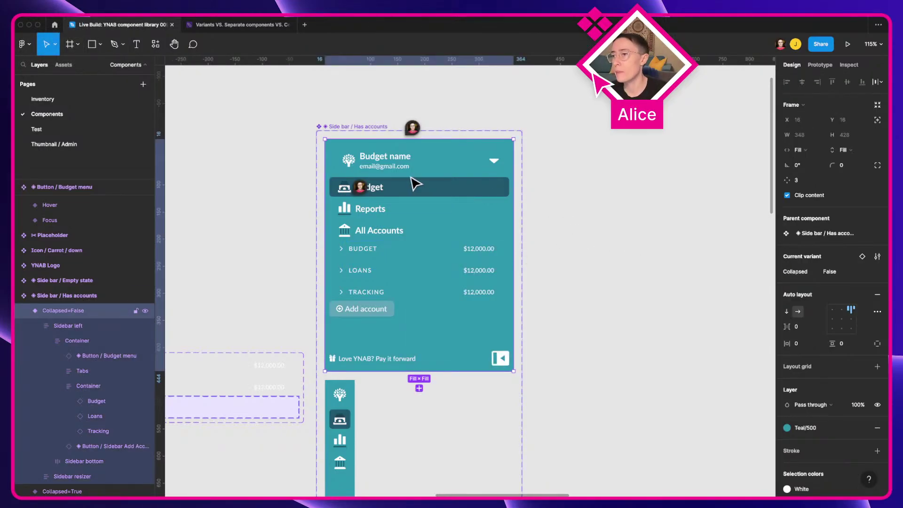
left_click_drag(414, 183, 668, 221)
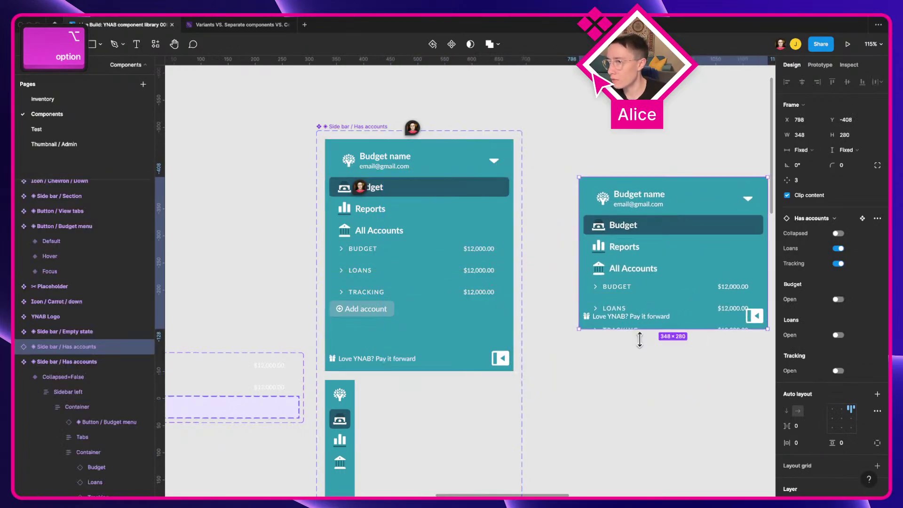
left_click_drag(639, 340, 639, 393)
scroll(659, 359, "right", 10)
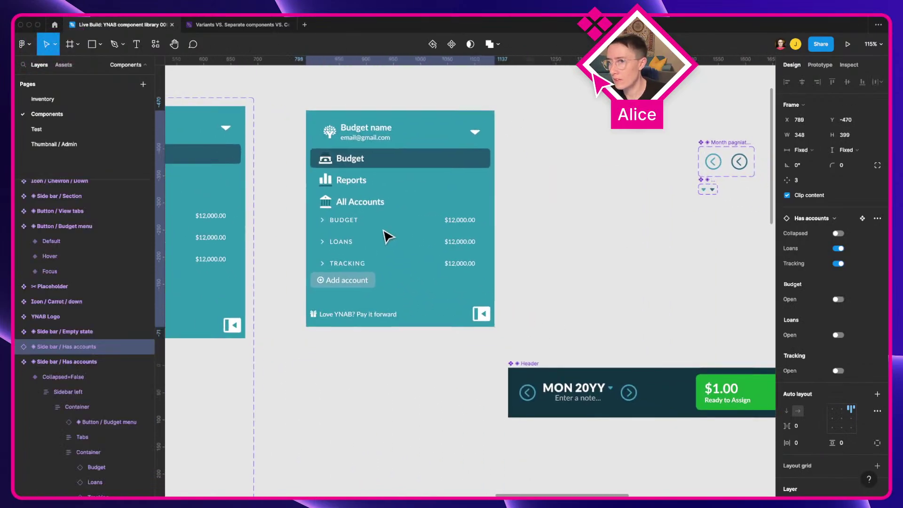
scroll(384, 230, "up", 3)
left_click_drag(383, 230, 517, 339)
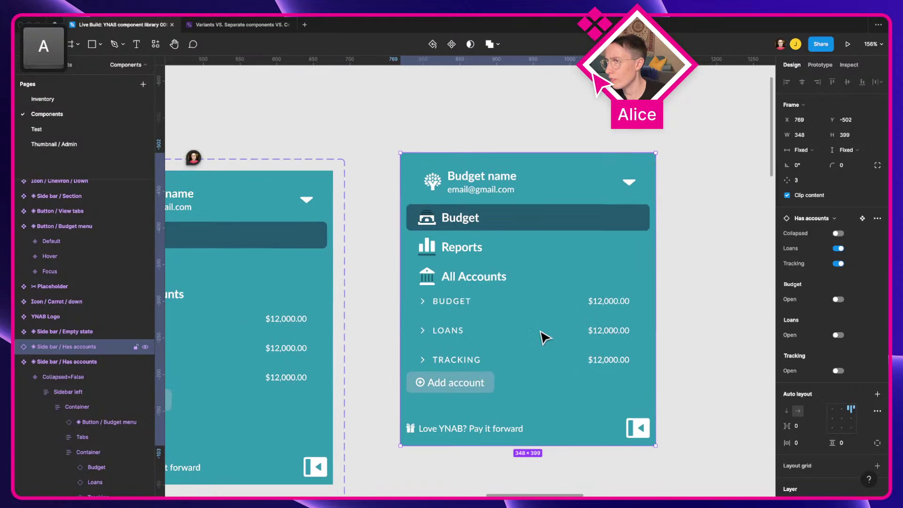
Test the sidebar instance's Loans property by switching it off and back on, and compare the instance with its main component.
left_click(838, 249)
left_click(839, 249)
left_click(838, 249)
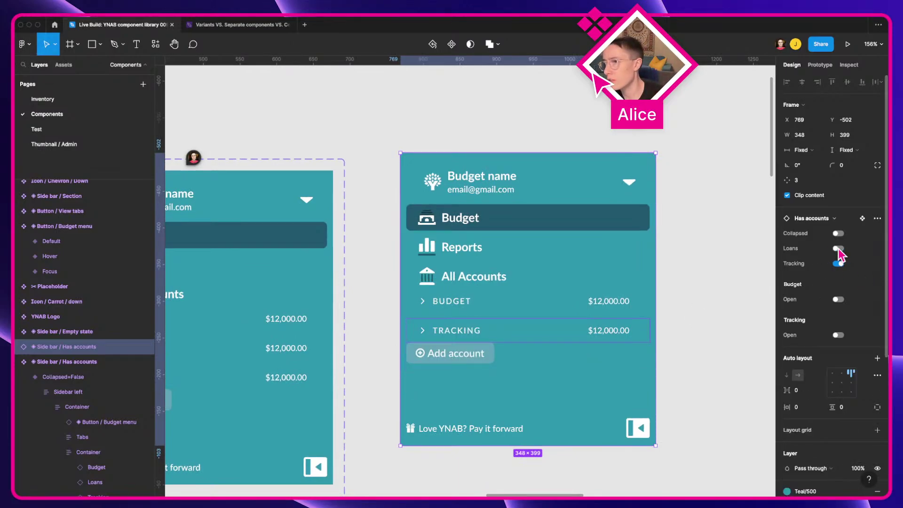
left_click(839, 249)
left_click_drag(520, 310, 661, 254)
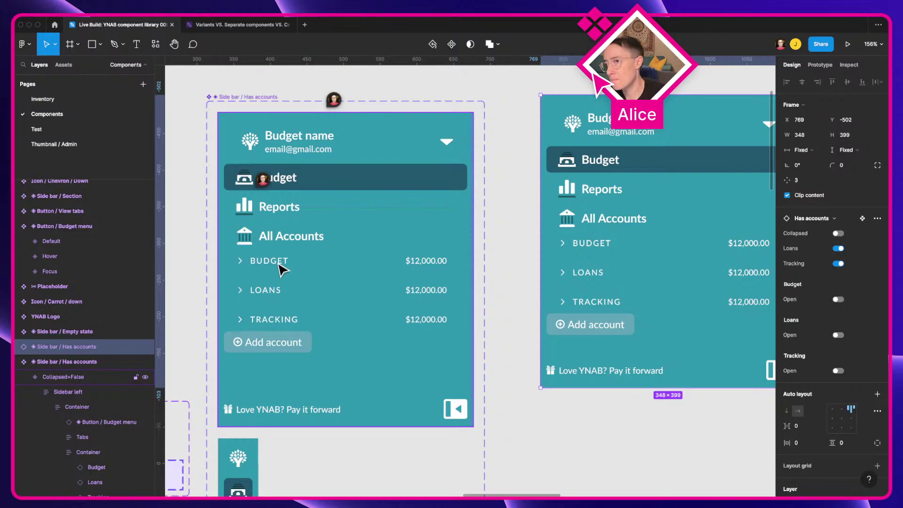
left_click_drag(562, 264, 428, 262)
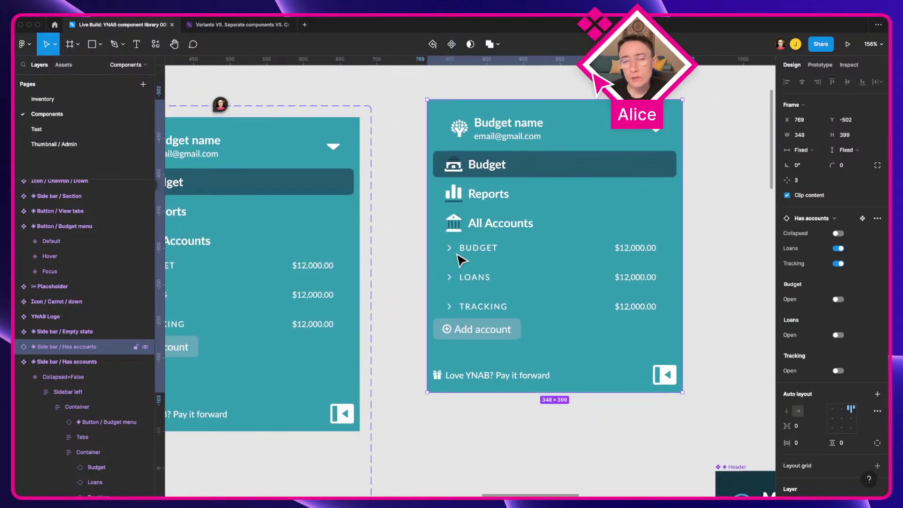
Inspect the Budget, Loans and Tracking section layers nested in the sidebar instance, comparing their visibility property settings.
left_click_drag(499, 264, 423, 280)
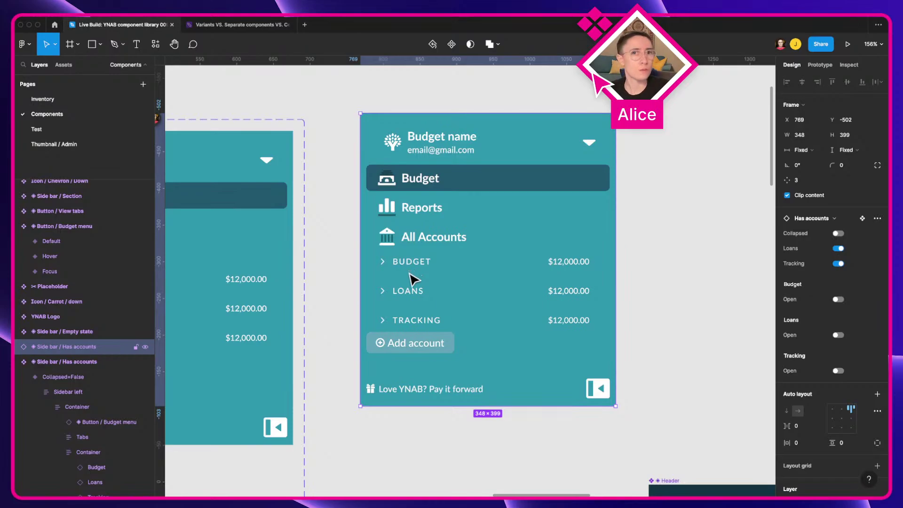
double_click(408, 296)
double_click(408, 296)
double_click(408, 296)
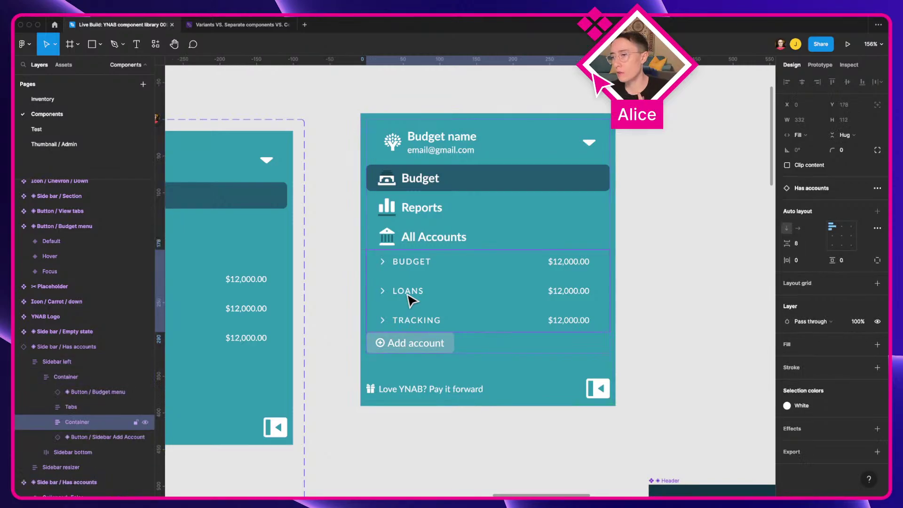
double_click(408, 296)
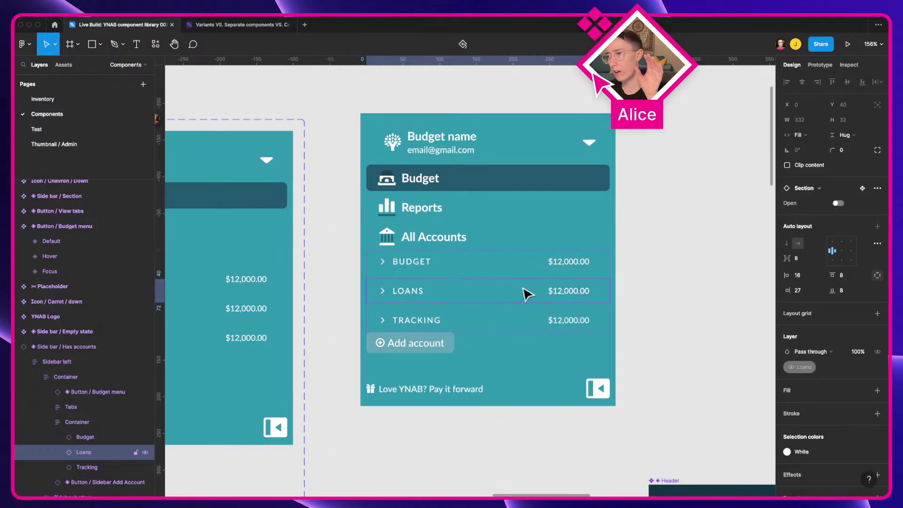
left_click(476, 328)
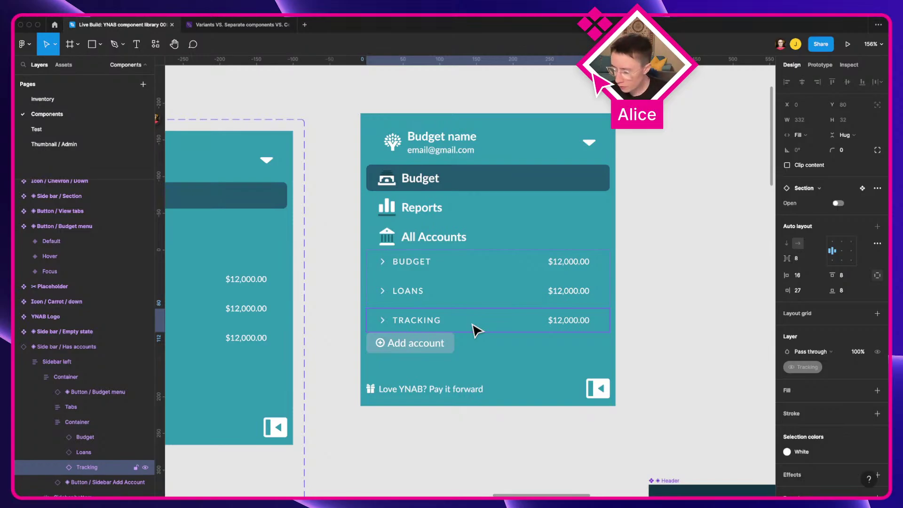
left_click(443, 300)
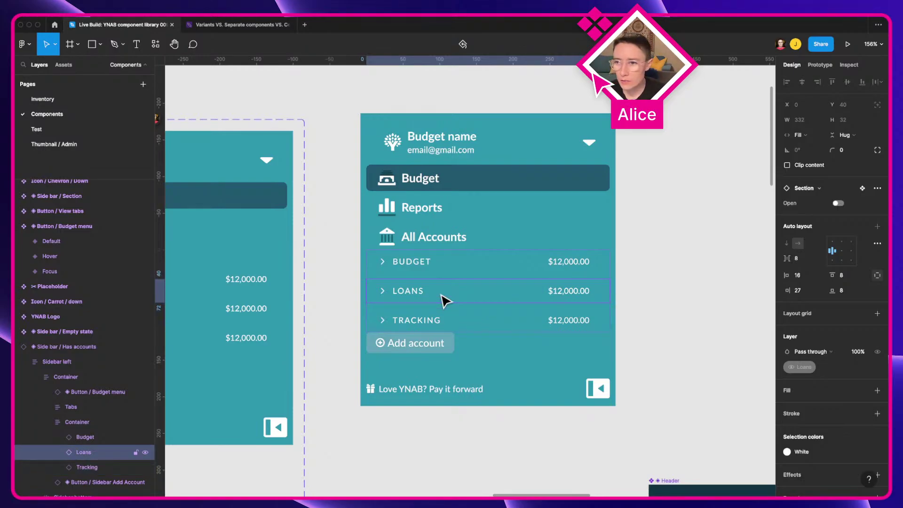
left_click(430, 318)
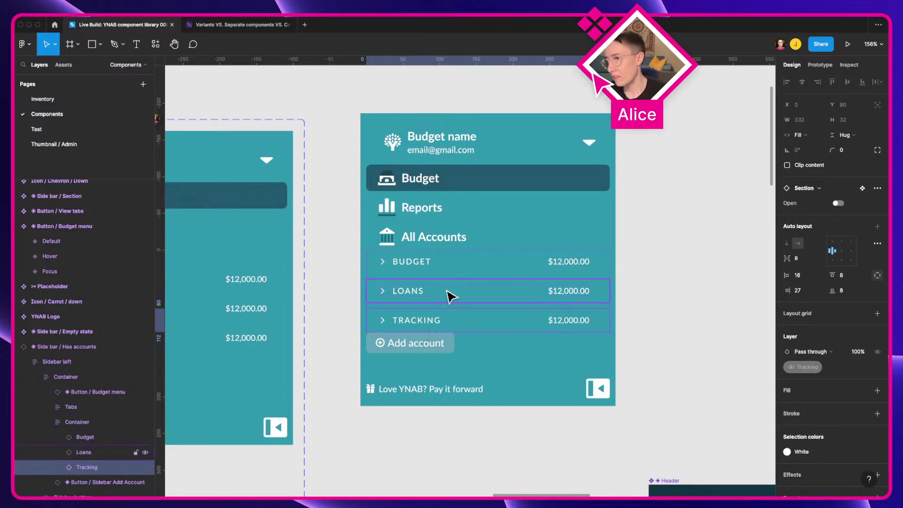
left_click(518, 266)
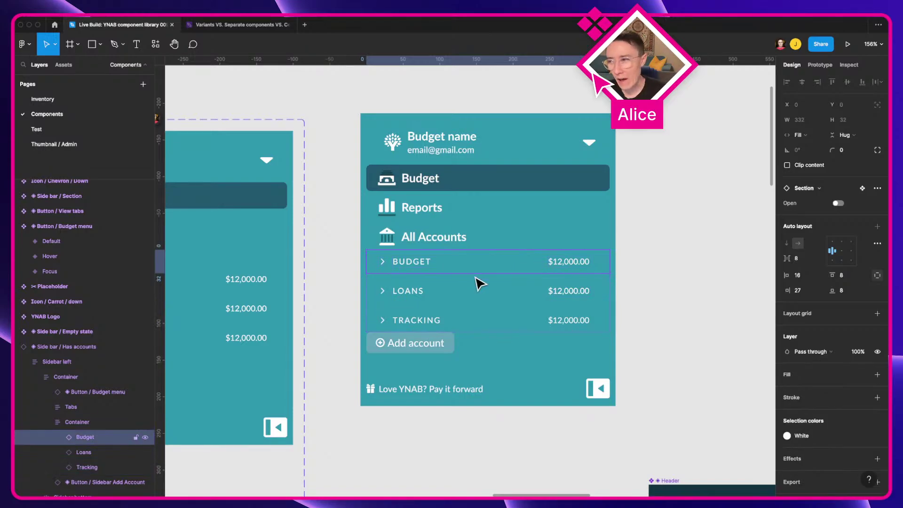
Switch off the sidebar instance's Tracking property and compare the instance with its main component.
left_click(686, 317)
left_click(467, 287)
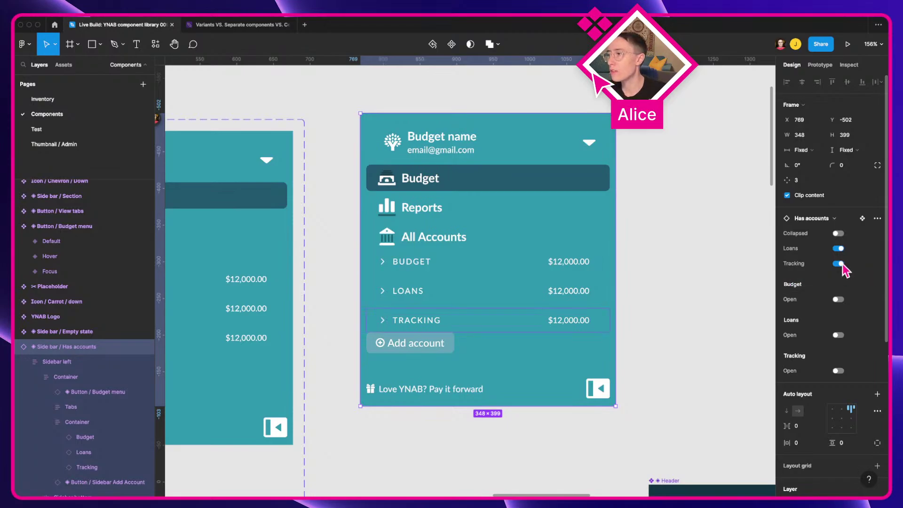
left_click(841, 264)
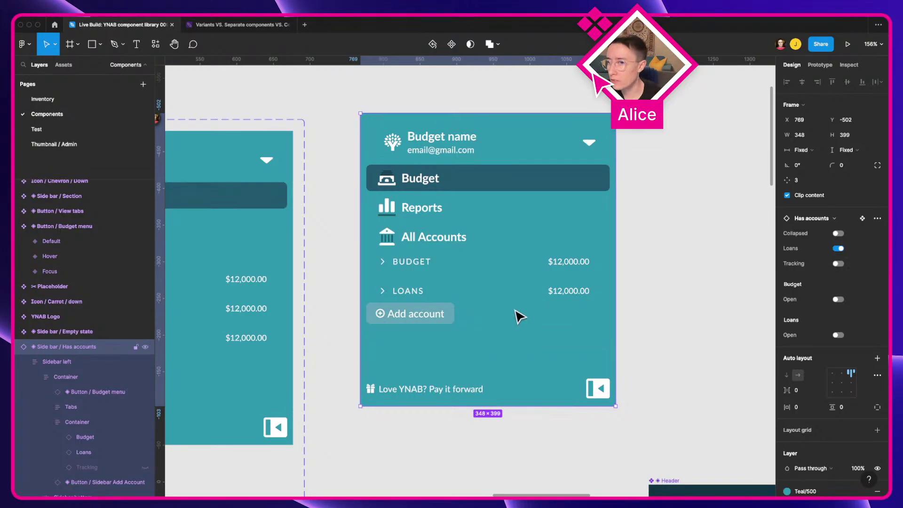
left_click_drag(517, 315, 677, 252)
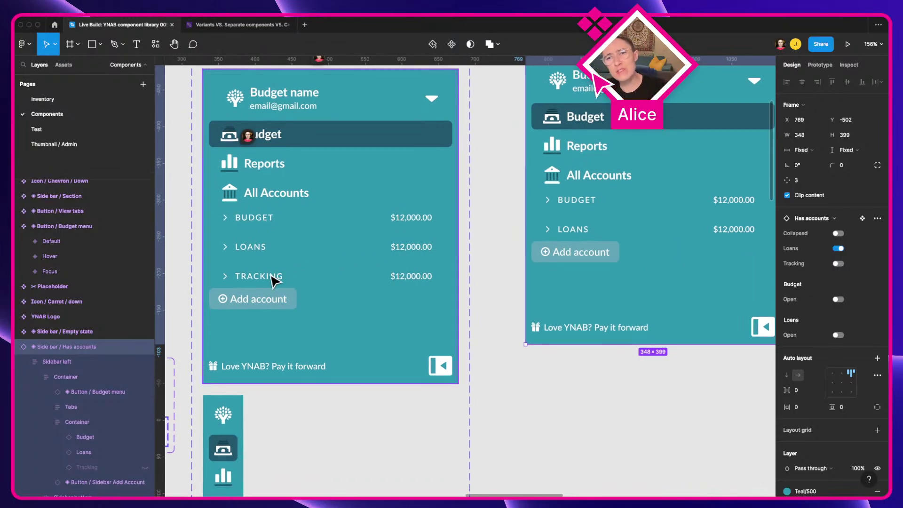
left_click_drag(590, 318, 413, 389)
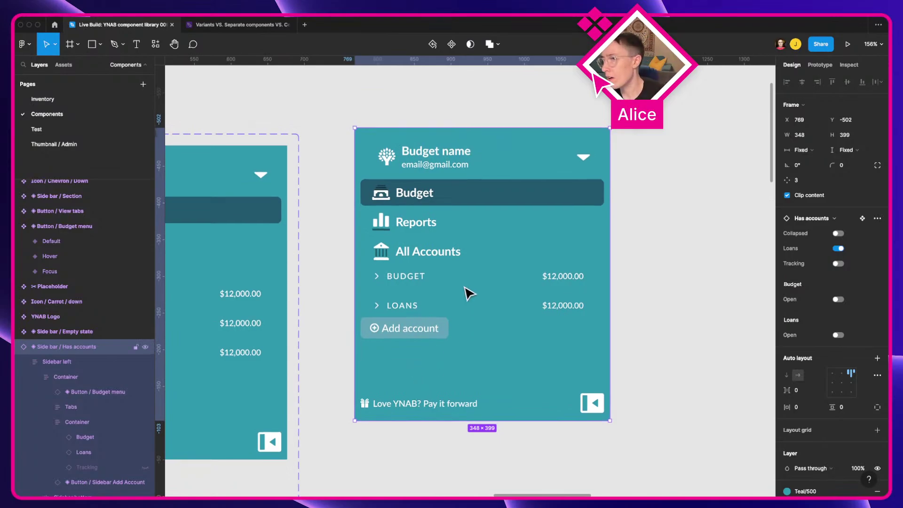
left_click(710, 259)
left_click(538, 297)
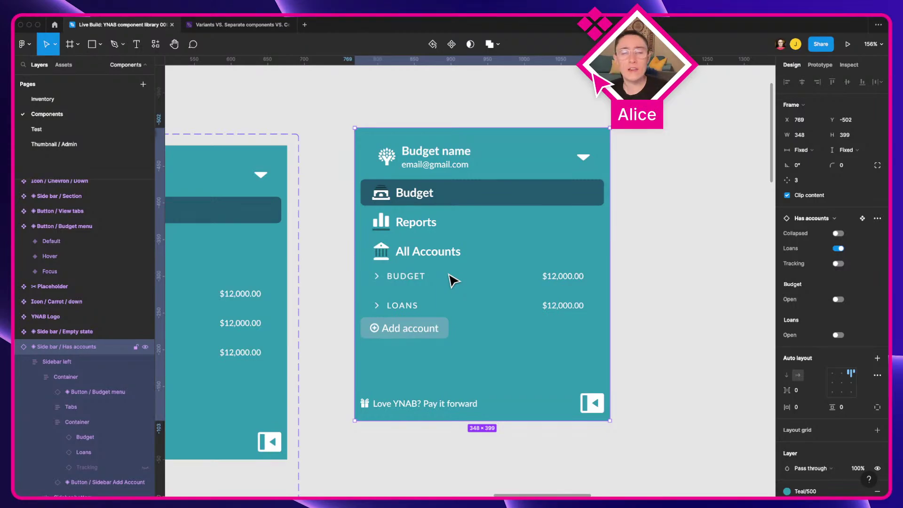
Test the sidebar instance's Tracking property by switching it on and off repeatedly, and delete the test instance.
left_click(836, 264)
left_click(837, 263)
left_click(837, 264)
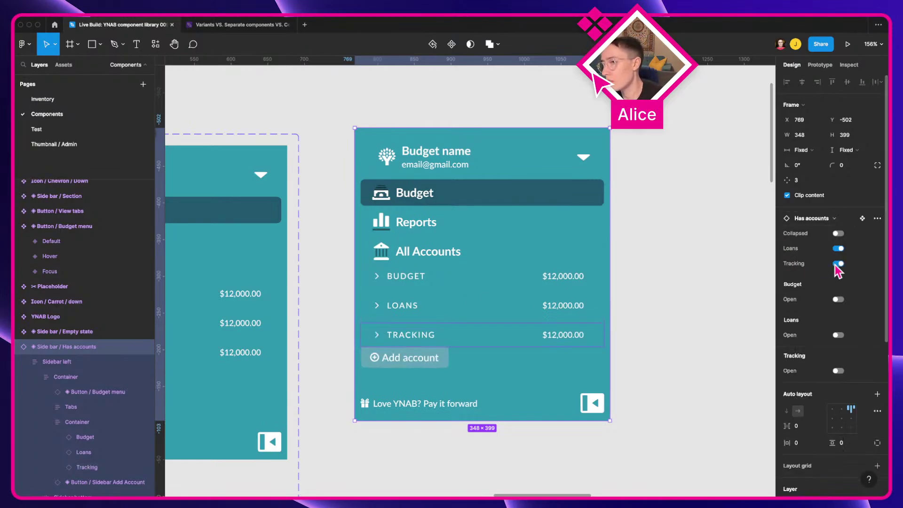
left_click(837, 264)
left_click(837, 264)
left_click(837, 264)
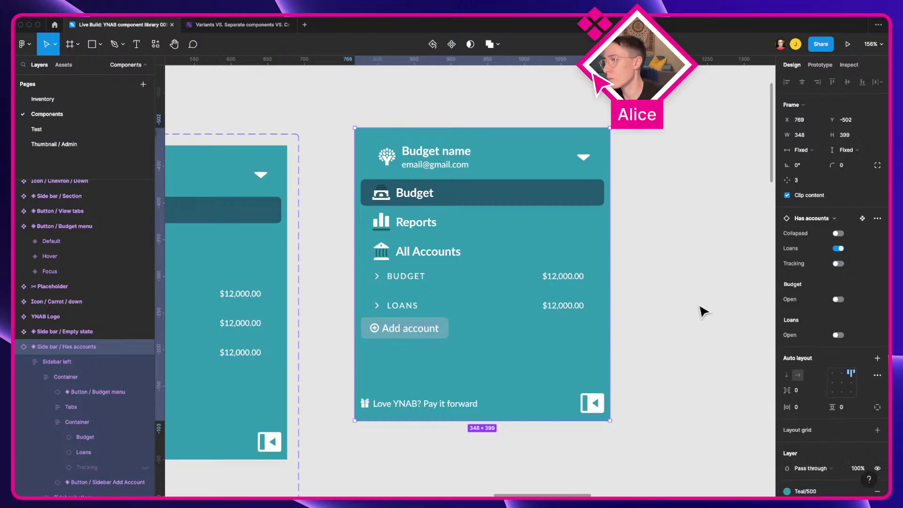
left_click(838, 264)
left_click(837, 264)
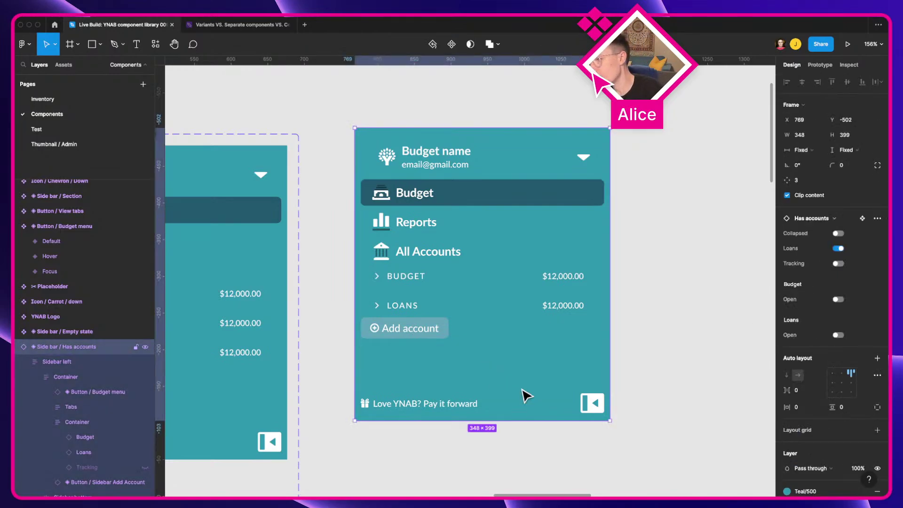
key("Delete")
Examine the Header component and the properties of the Budget header calendar variant set.
scroll(524, 393, "down", 5, "ctrl")
scroll(524, 393, "down", 3)
left_click_drag(524, 393, 242, 313)
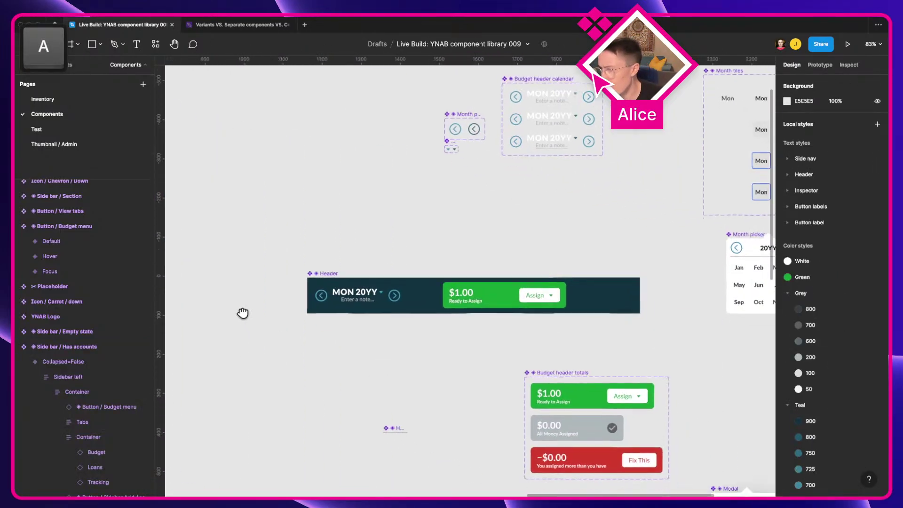
left_click(373, 296)
left_click_drag(447, 226, 260, 292)
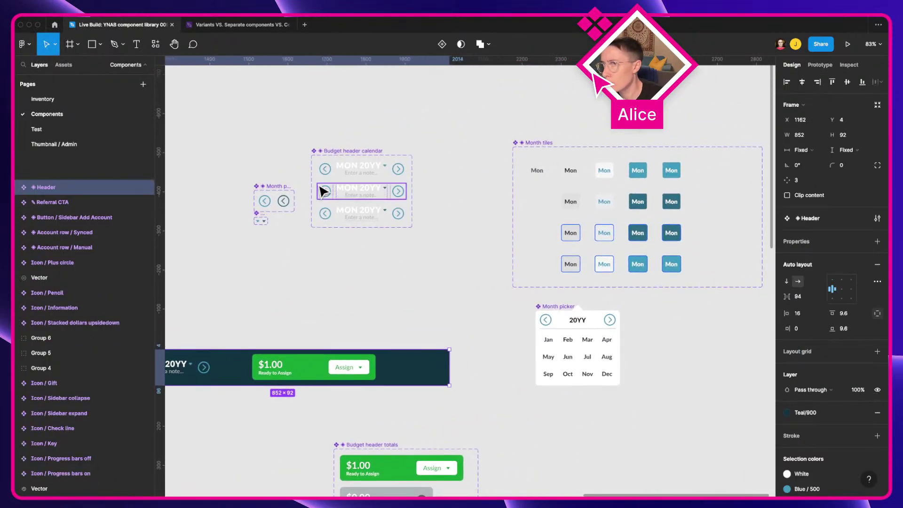
left_click(342, 148)
left_click(375, 155)
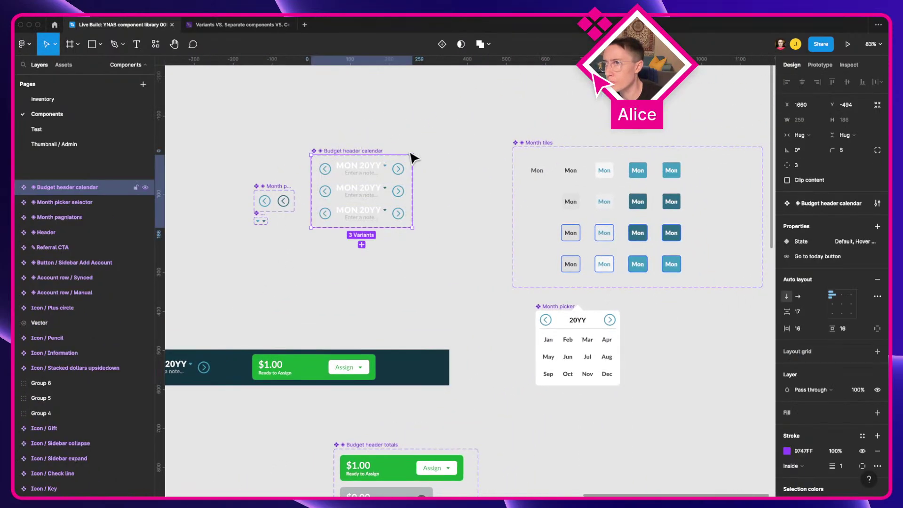
left_click(433, 134)
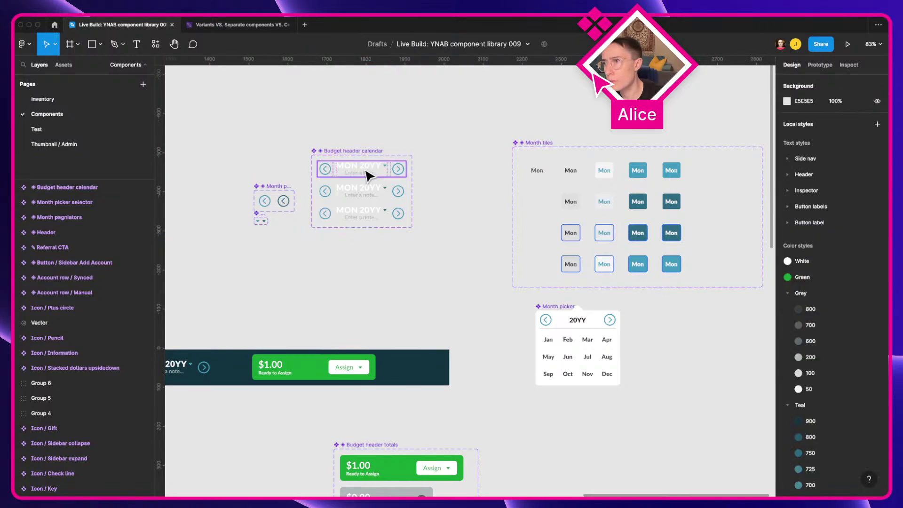
Place an instance of the default Budget header calendar below its set and test its Go to today button property on and off.
left_click(369, 176)
left_click_drag(369, 176, 582, 298)
scroll(423, 280, "up", 5)
left_click(837, 247)
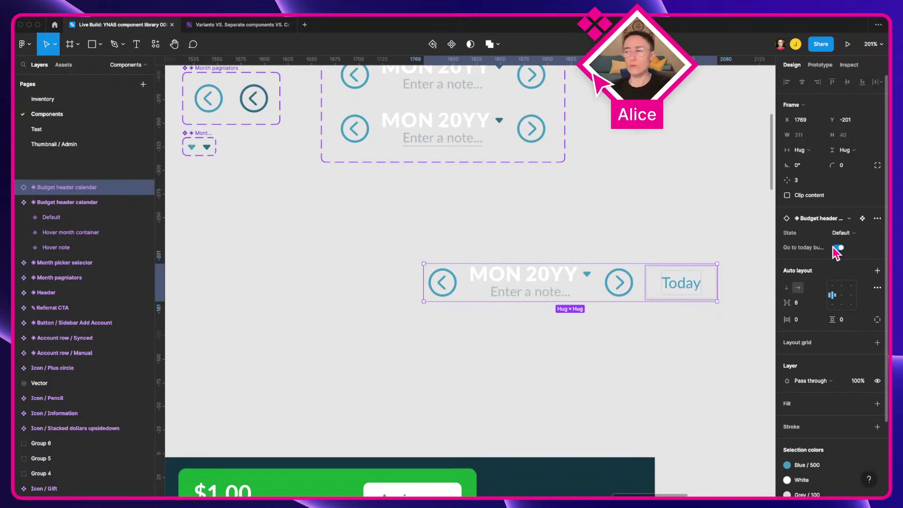
left_click(837, 247)
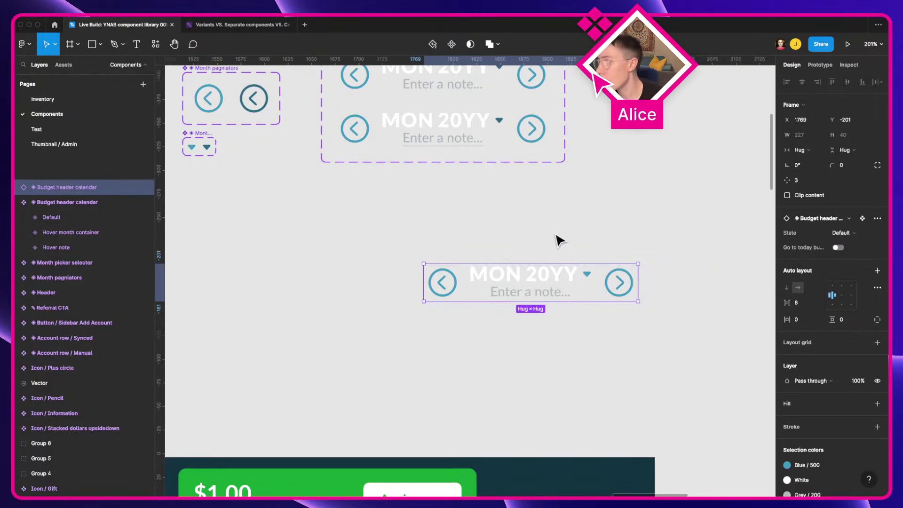
left_click(556, 239)
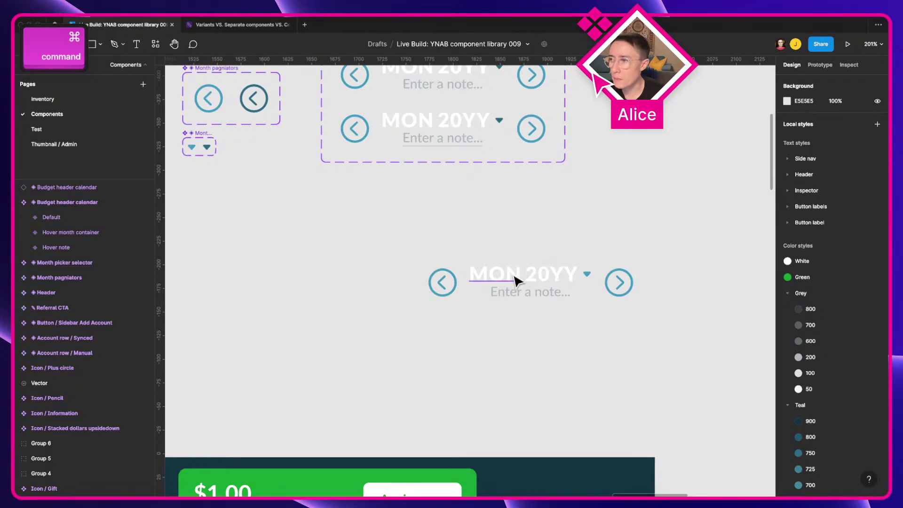
Change the calendar instance's month text to FEB and turn on its Go to today button property.
left_click(516, 281, "super")
key("Return")
type("FEB")
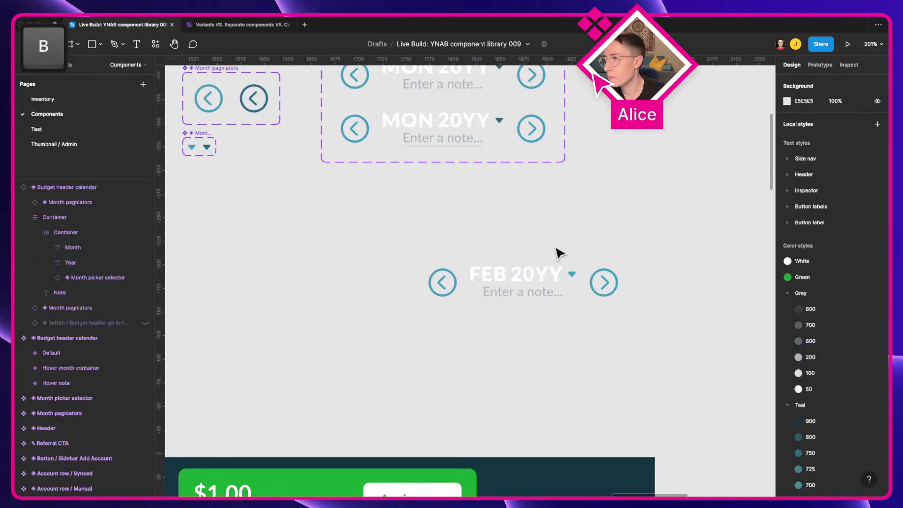
left_click(574, 293)
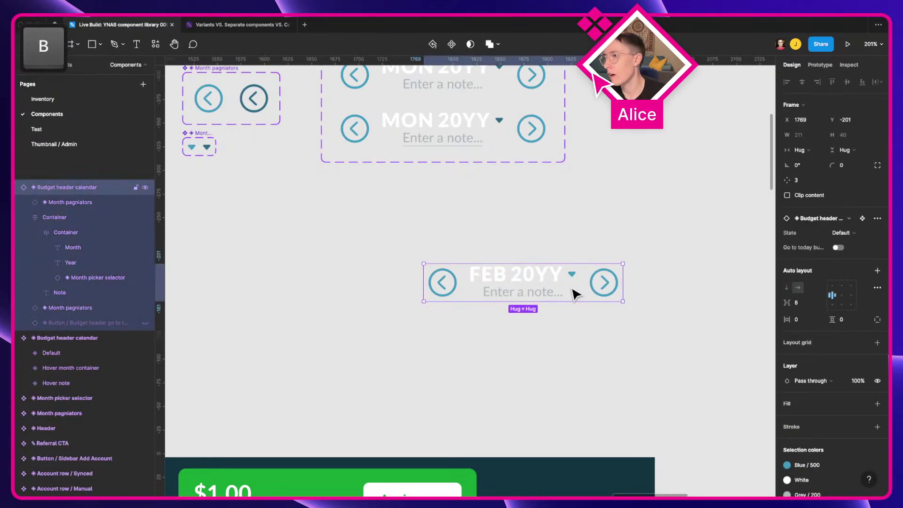
left_click(838, 248)
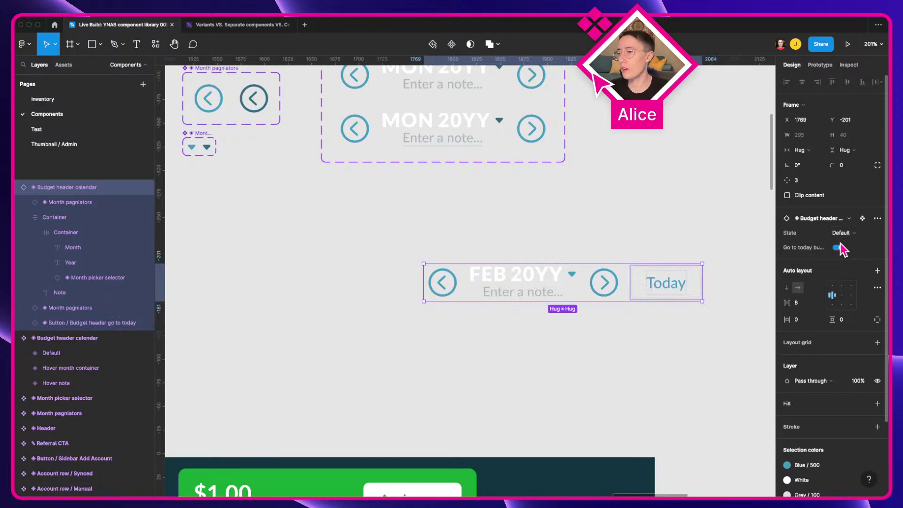
Switch to the browser to examine the Today button in the live YNAB budget header, and return to Figma.
key("super+Tab")
key("super+s")
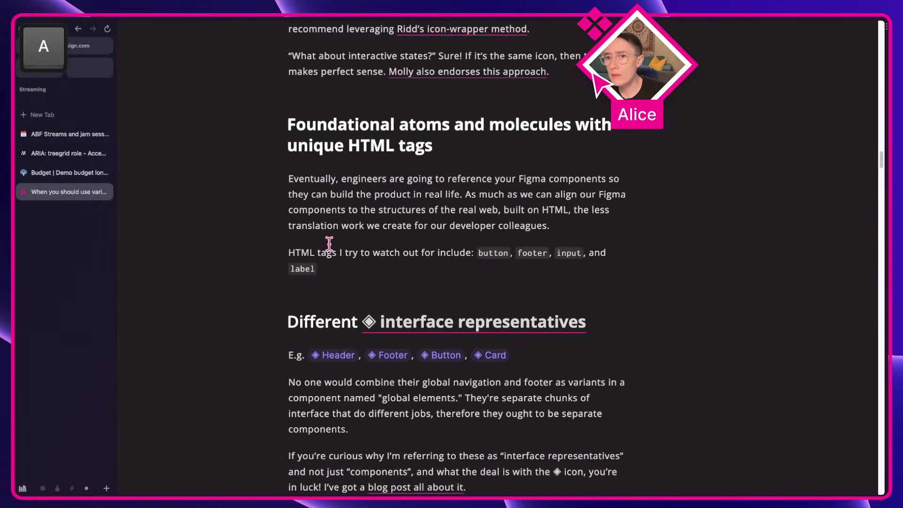
left_click(77, 177)
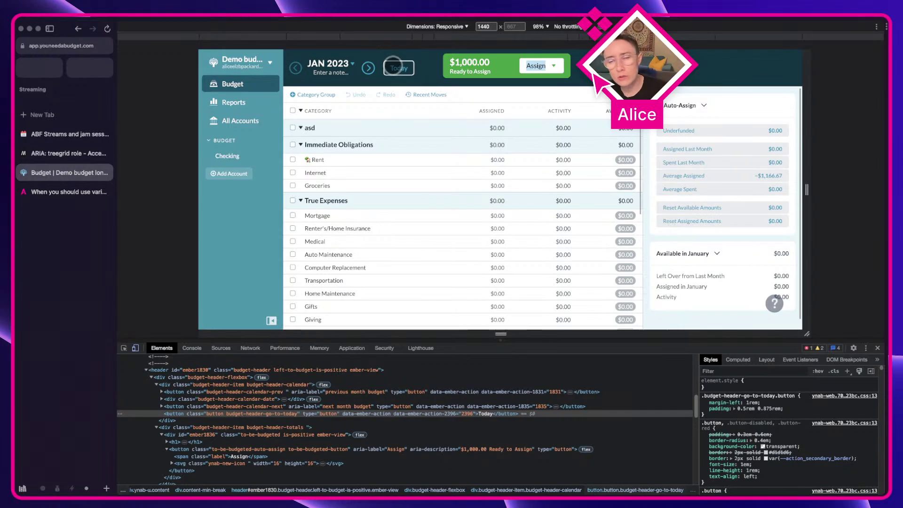
key("super+Tab")
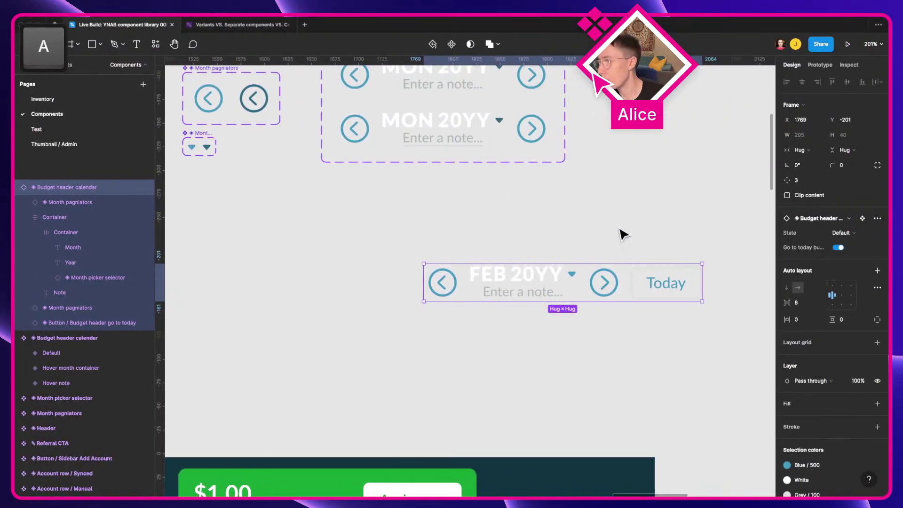
Toggle the calendar instance's Go to today button property off and on again, and delete the test instance.
left_click(838, 247)
left_click(838, 247)
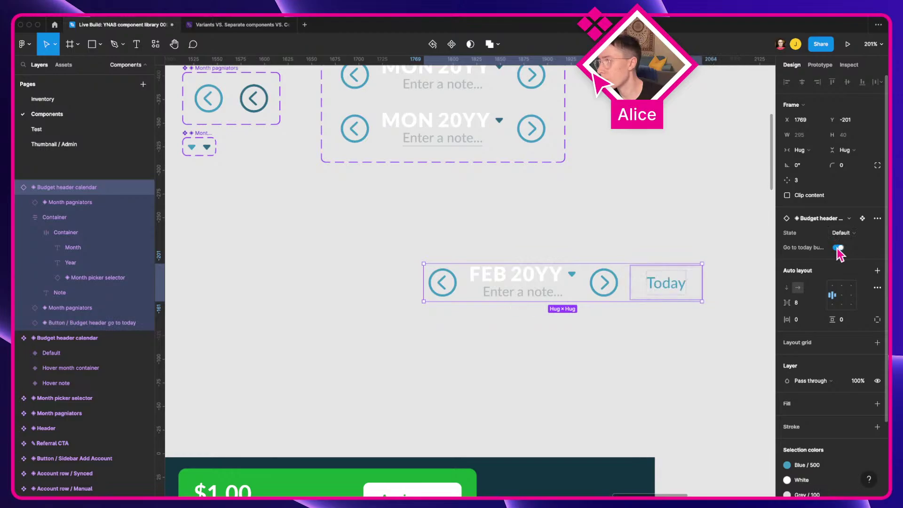
key("Escape")
left_click(647, 294)
key("BackSpace")
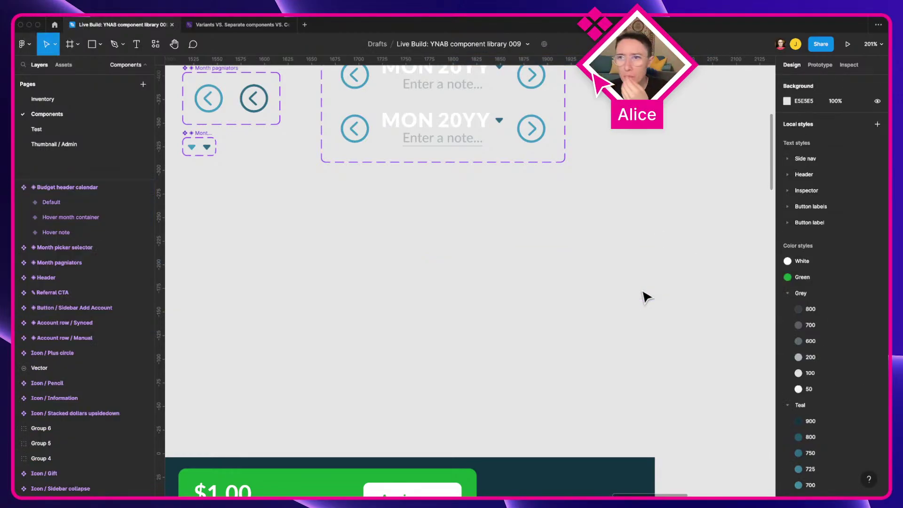
Go to the Button component sets and preview the comment about combining slash-named components.
scroll(645, 297, "down", 10)
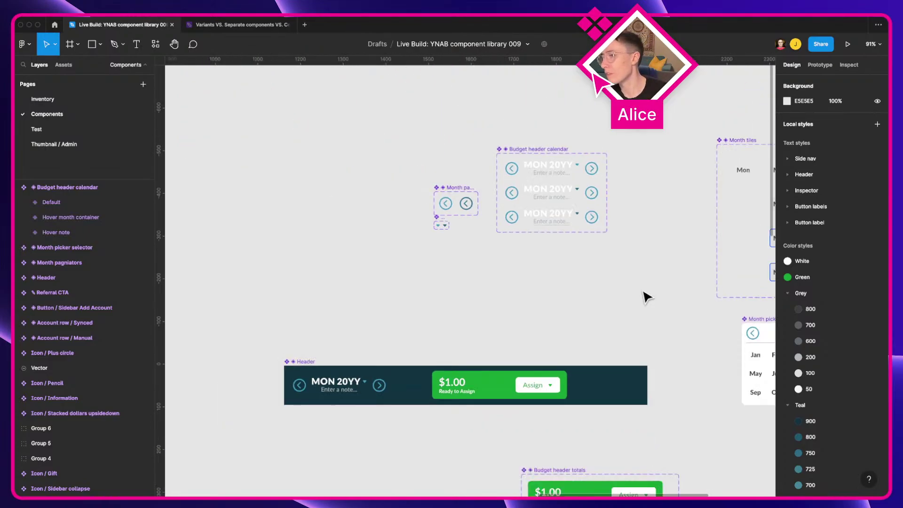
key("a")
scroll(472, 299, "left", 15)
scroll(473, 299, "down", 5)
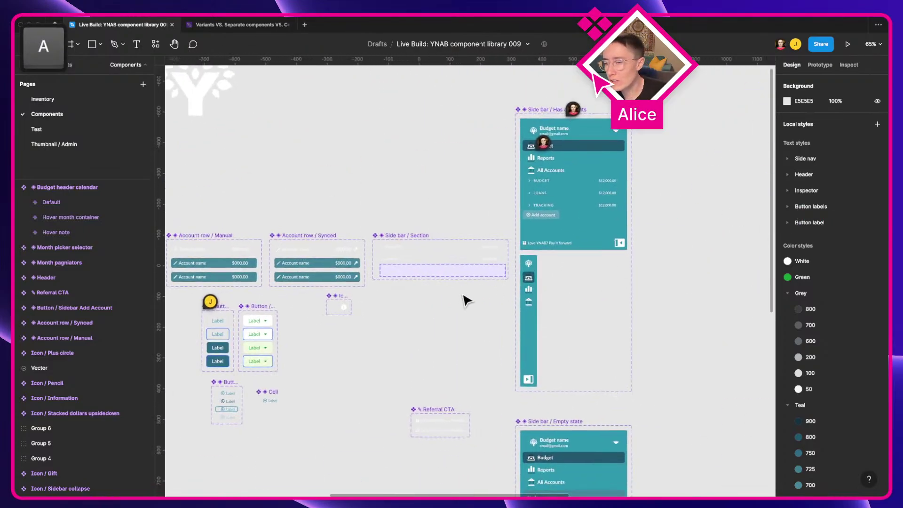
scroll(375, 233, "up", 5)
key("a")
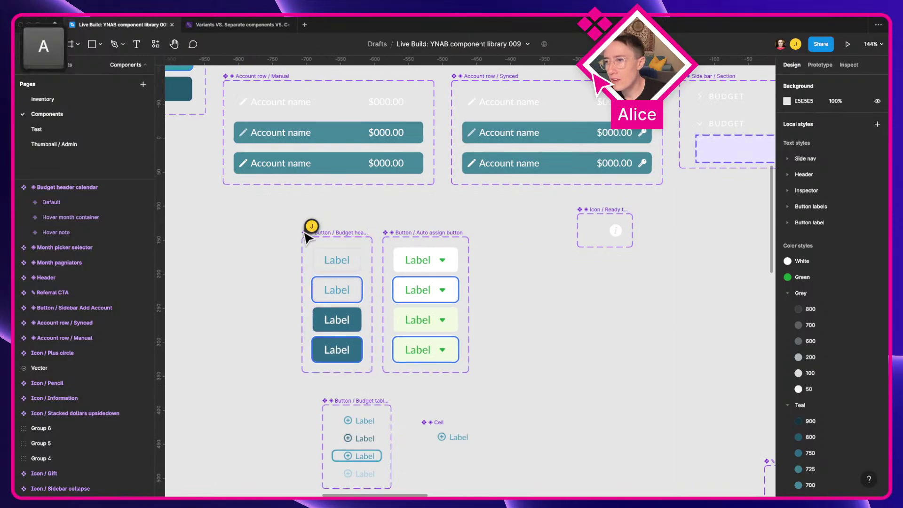
mouse_move(316, 231)
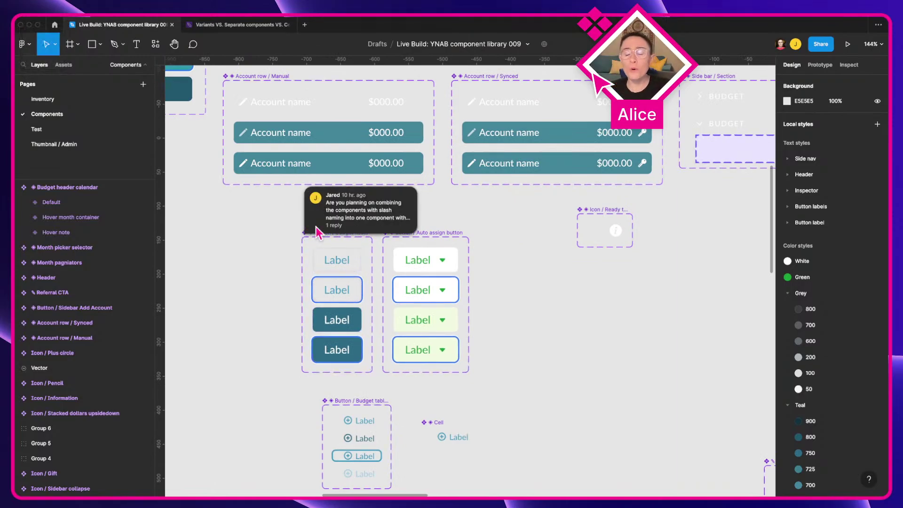
scroll(269, 266, "down", 1)
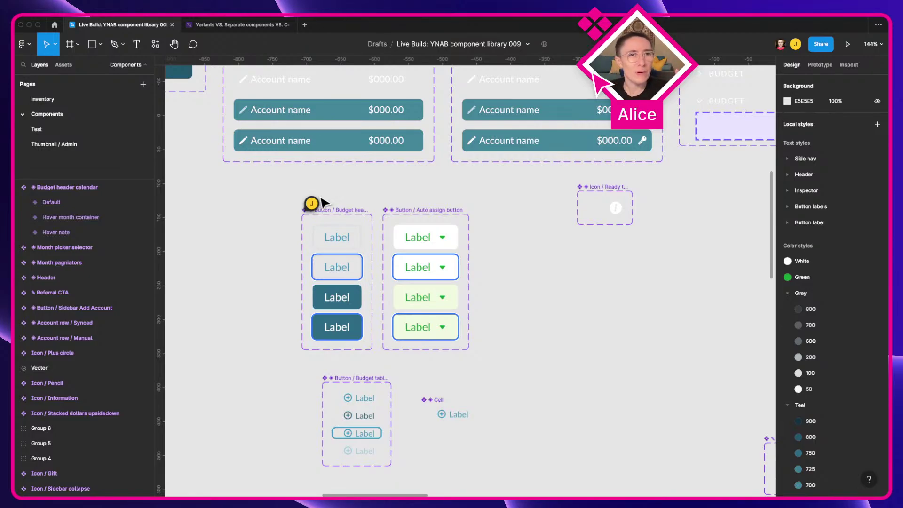
Move the Cell component up beside the Button / Budget table header buttons component set, at X -554, Y 392.
scroll(527, 466, "down", 2)
left_click(449, 385)
scroll(445, 381, "up", 5)
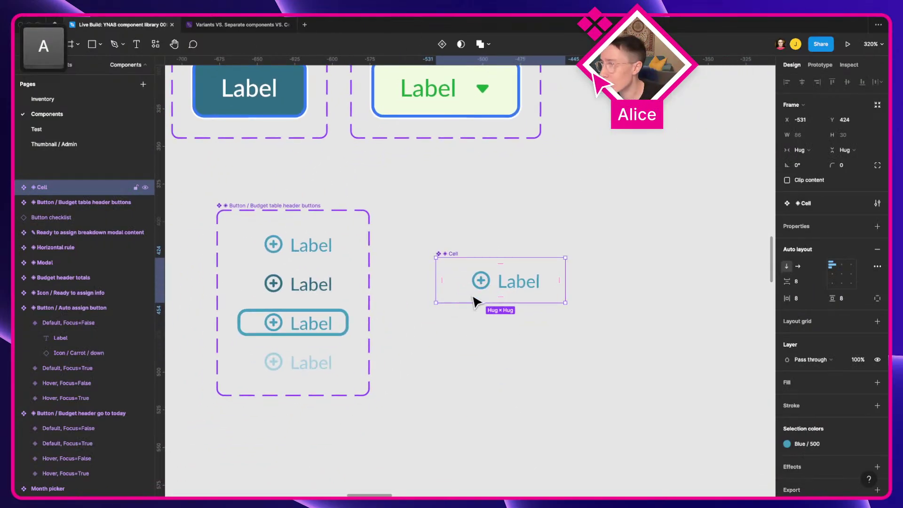
scroll(520, 274, "down", 1)
scroll(520, 274, "left", 2)
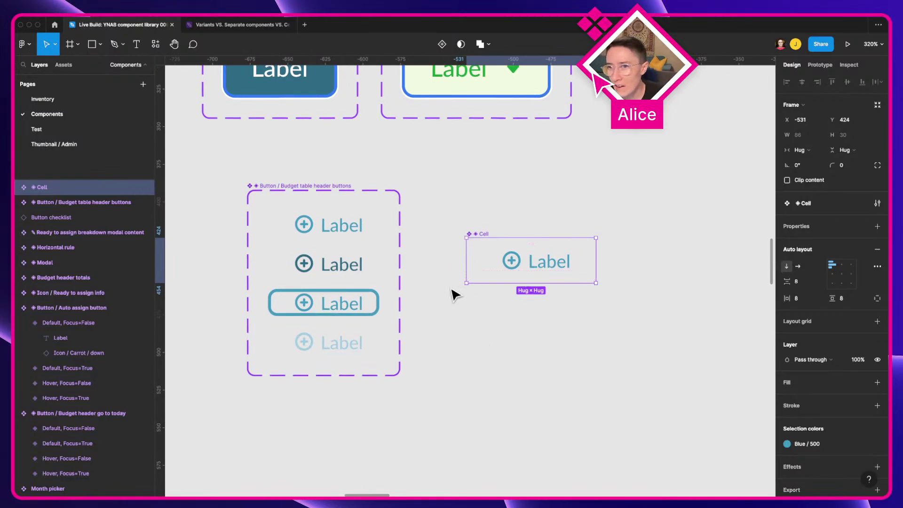
left_click_drag(517, 256, 486, 205)
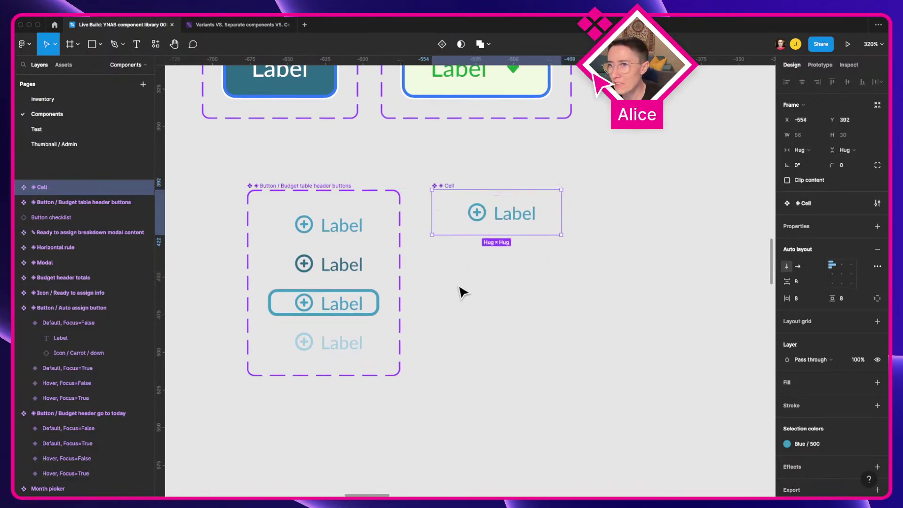
left_click(459, 292)
left_click(475, 226)
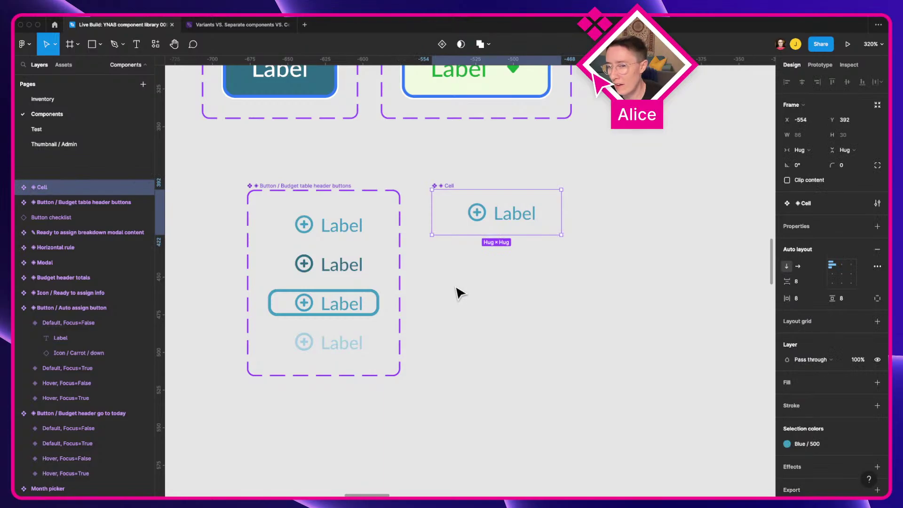
Switch to the browser and inspect the Category Group button in the YNAB budget toolbar and its parent cell element.
key("super+Tab")
mouse_move(29, 155)
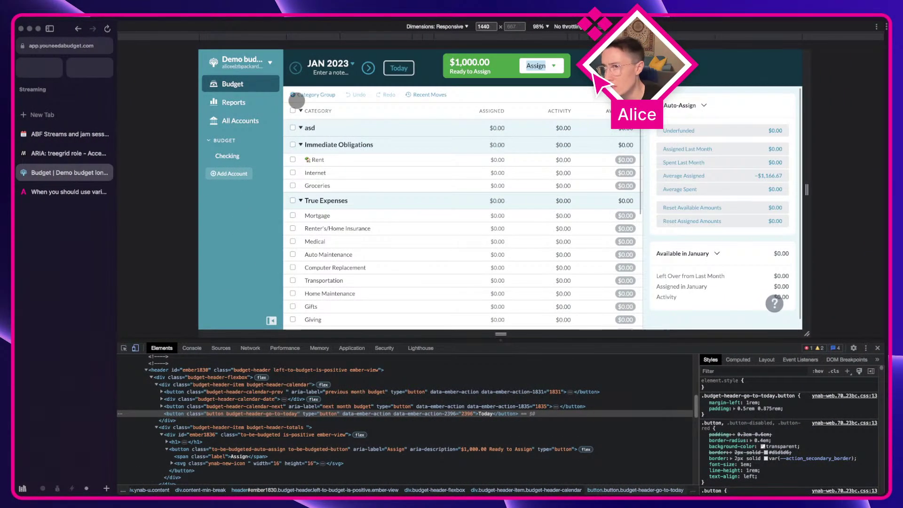
key("super+equal")
key("super+equal")
key("super+equal")
right_click(255, 124)
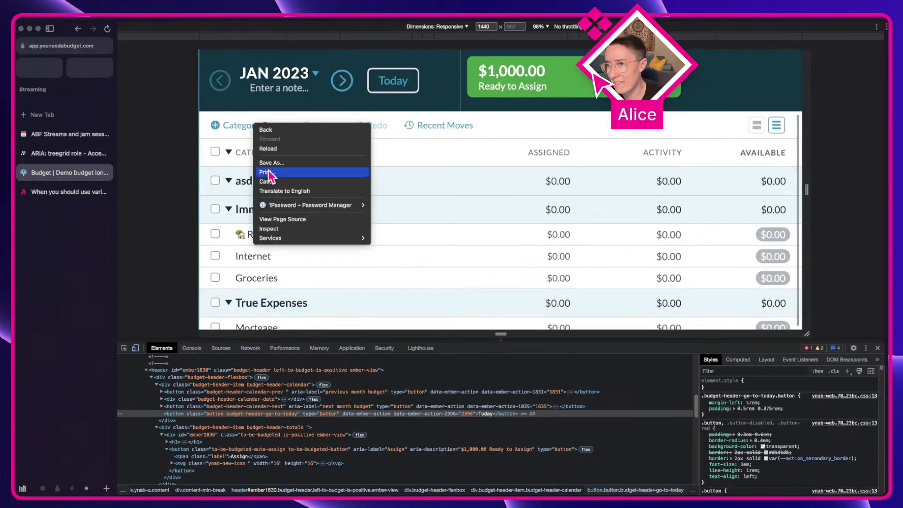
left_click(271, 229)
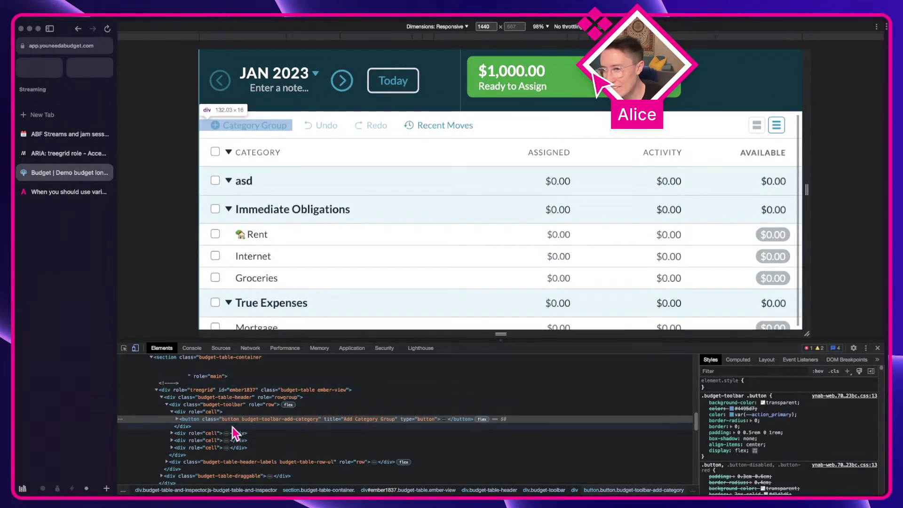
left_click(178, 411)
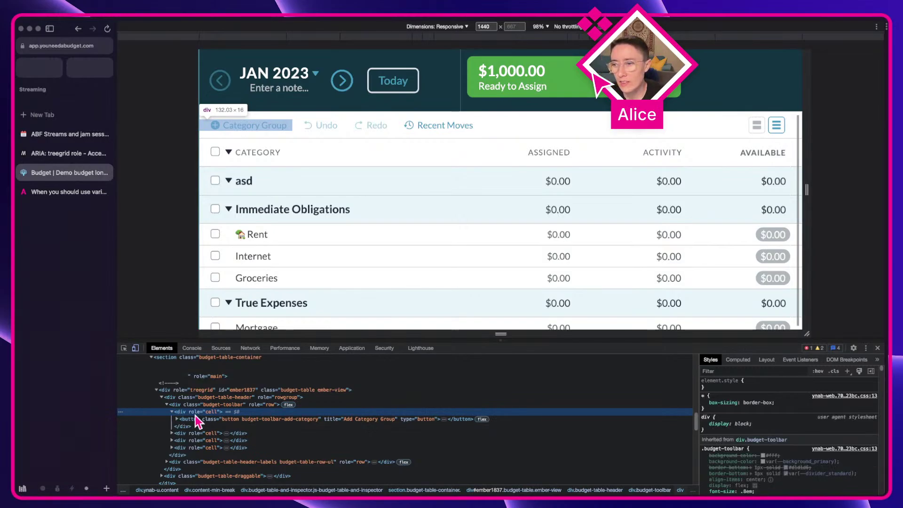
Find "cell role" in the MDN ARIA reference, open its page, and highlight the definition and the row nesting requirement.
left_click(67, 157)
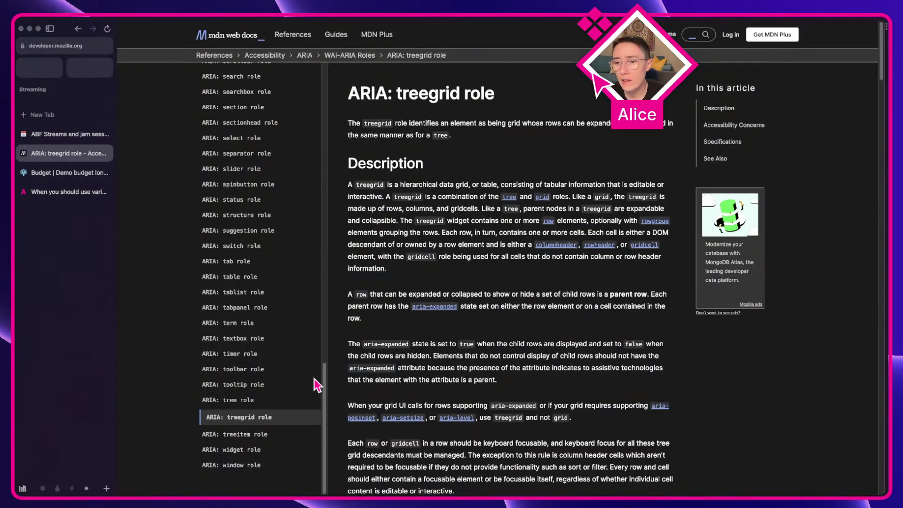
scroll(270, 407, "up", 1)
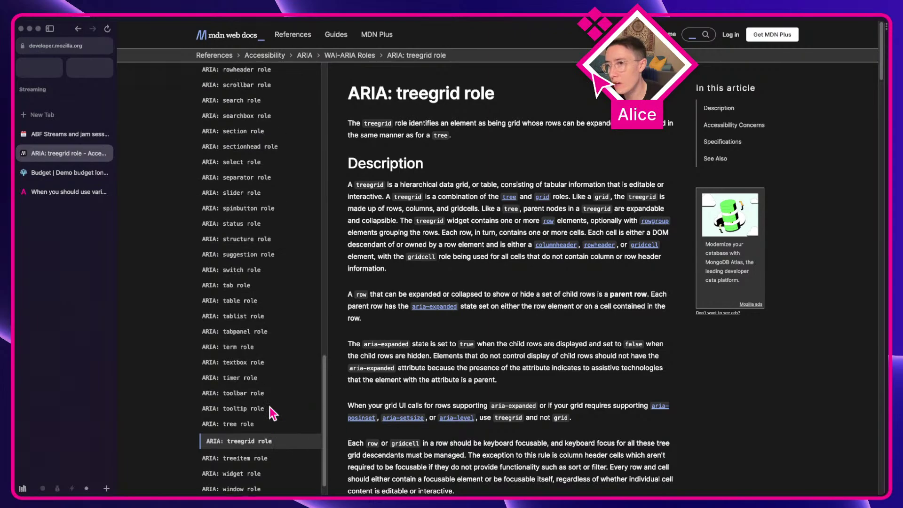
key("super+f")
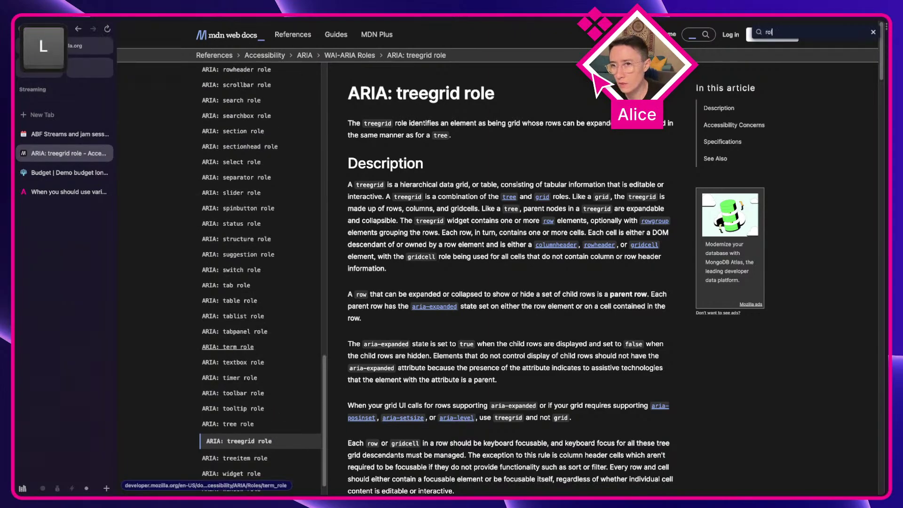
key("BackSpace")
type("cell role")
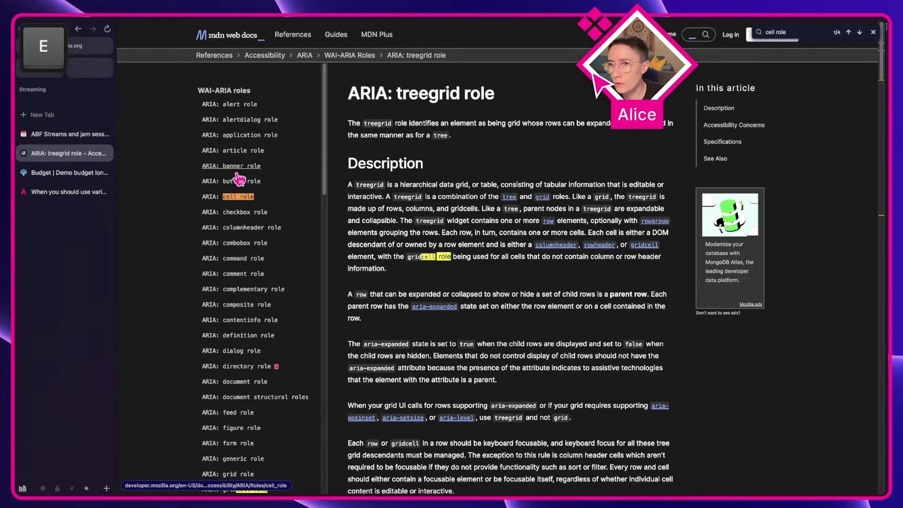
key("Escape")
key("Return")
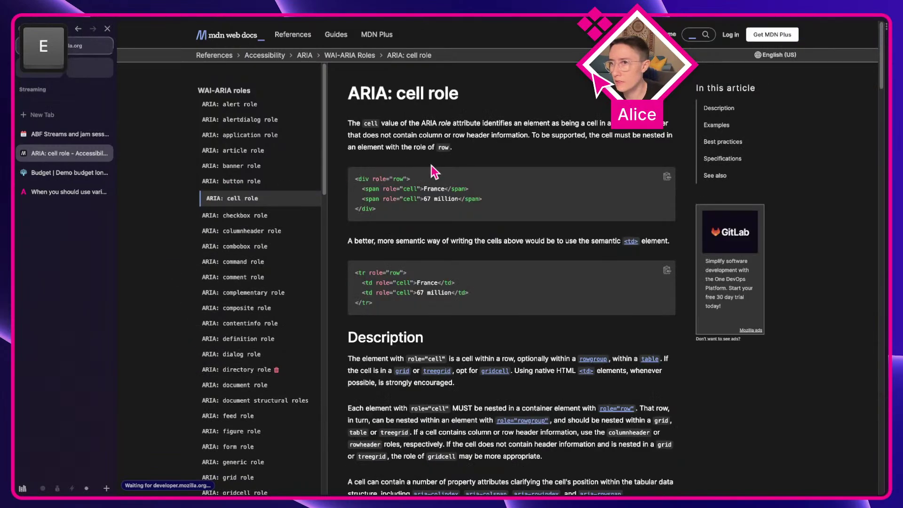
left_click_drag(343, 122, 610, 126)
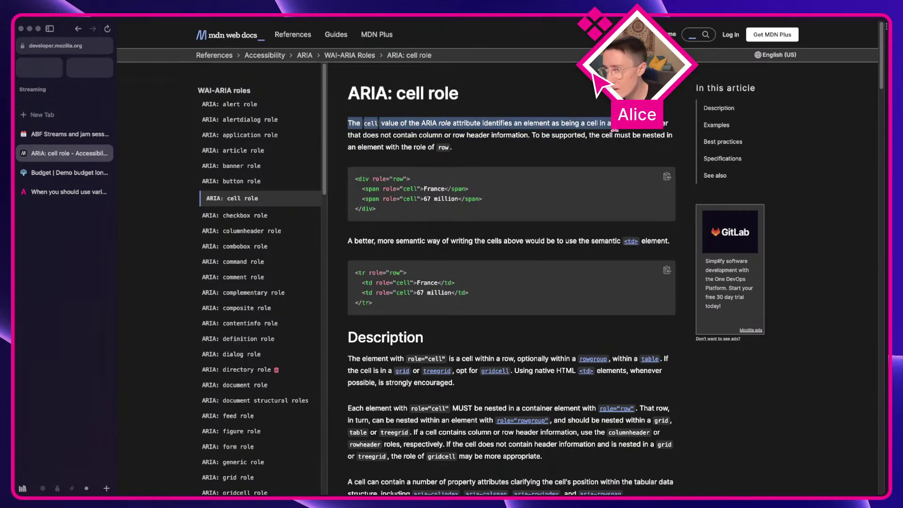
left_click_drag(613, 128, 576, 150)
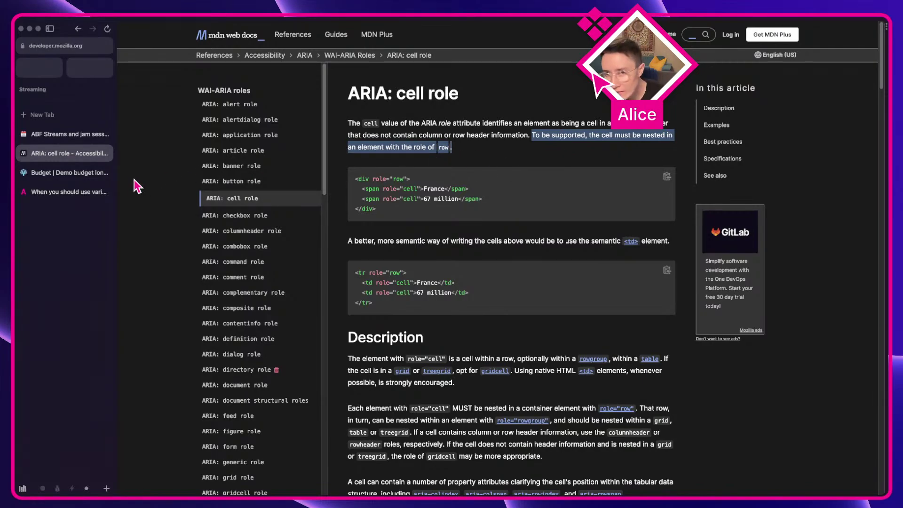
Return to the YNAB budget page and inspect the toolbar row, the table header rowgroup and the treegrid element.
left_click(46, 175)
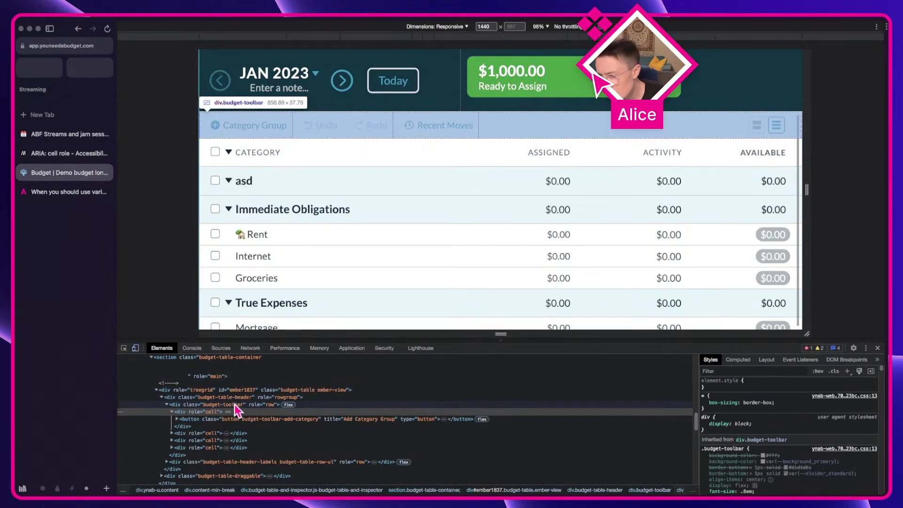
left_click(233, 405)
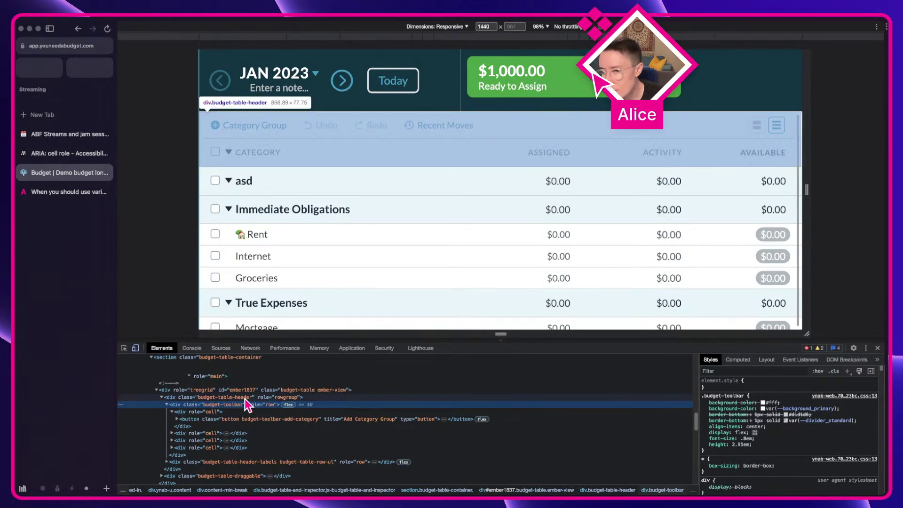
left_click(265, 398)
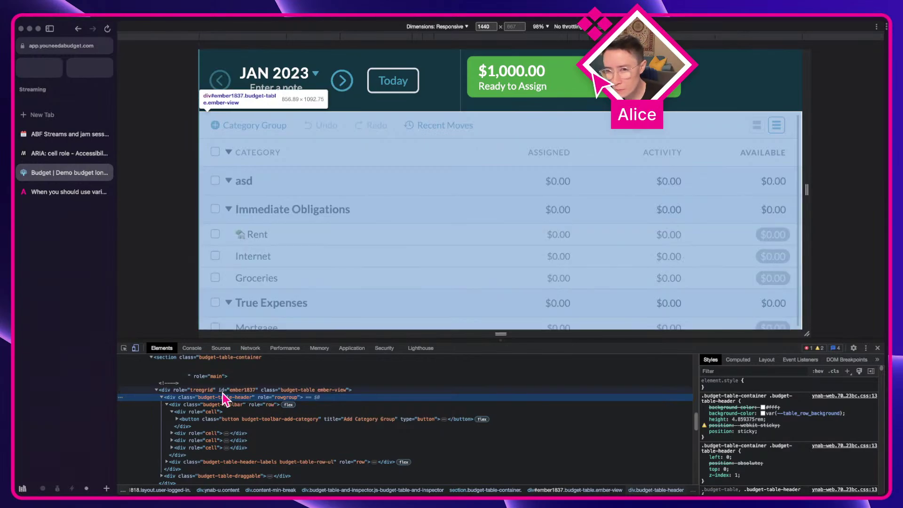
left_click(208, 390)
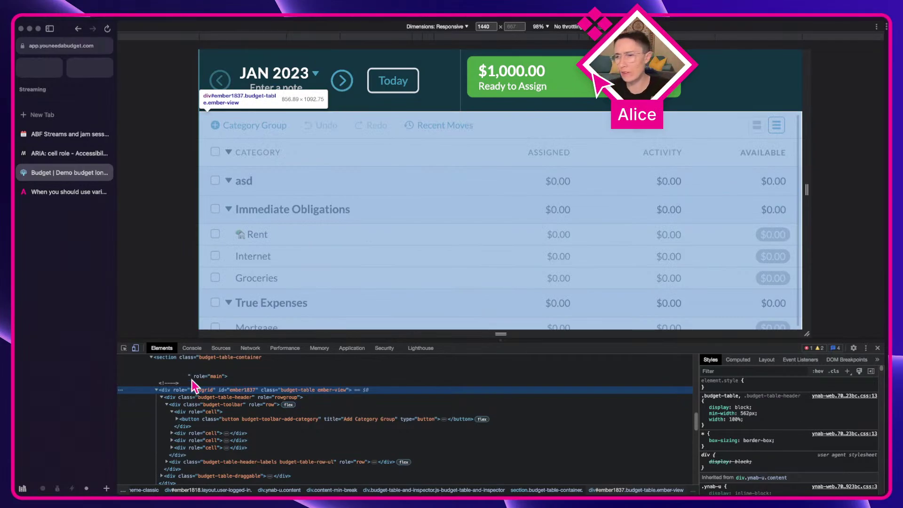
Search the MDN cell role page for "treegrid", open the ARIA: treegrid role article, and highlight its introductory definition.
left_click(52, 153)
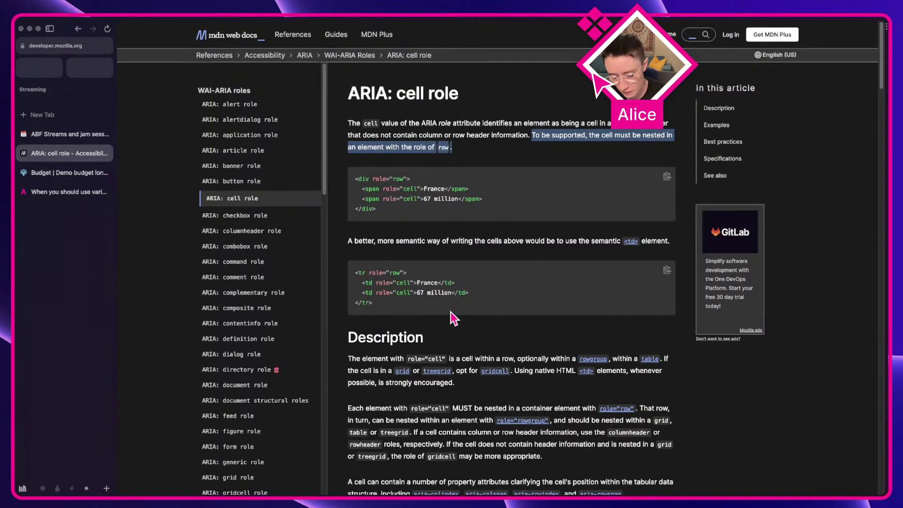
key("super+f")
type("treegrid")
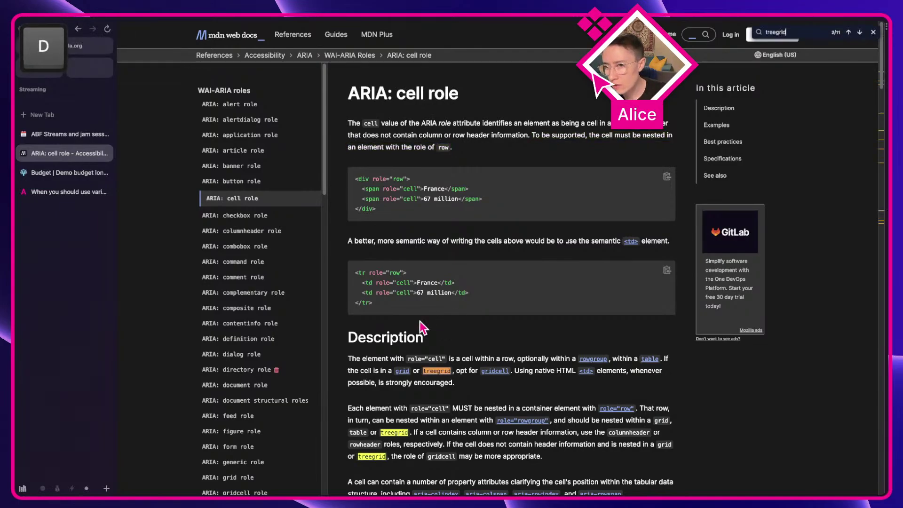
scroll(261, 315, "down", 8)
scroll(261, 321, "down", 10)
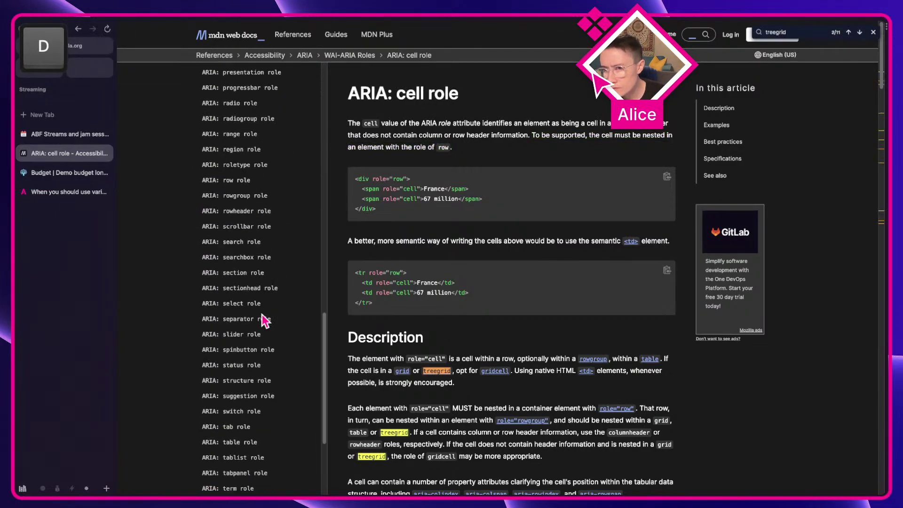
left_click(235, 418)
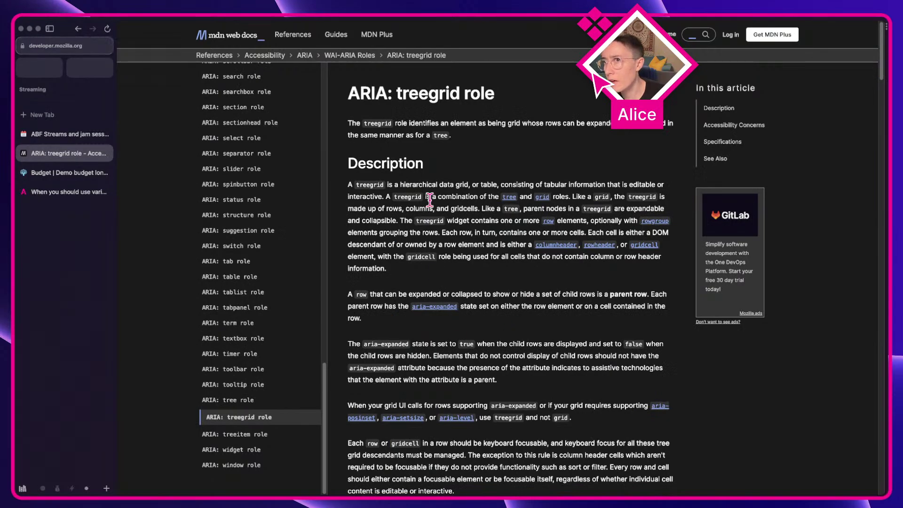
left_click_drag(350, 122, 517, 123)
left_click_drag(346, 125, 551, 139)
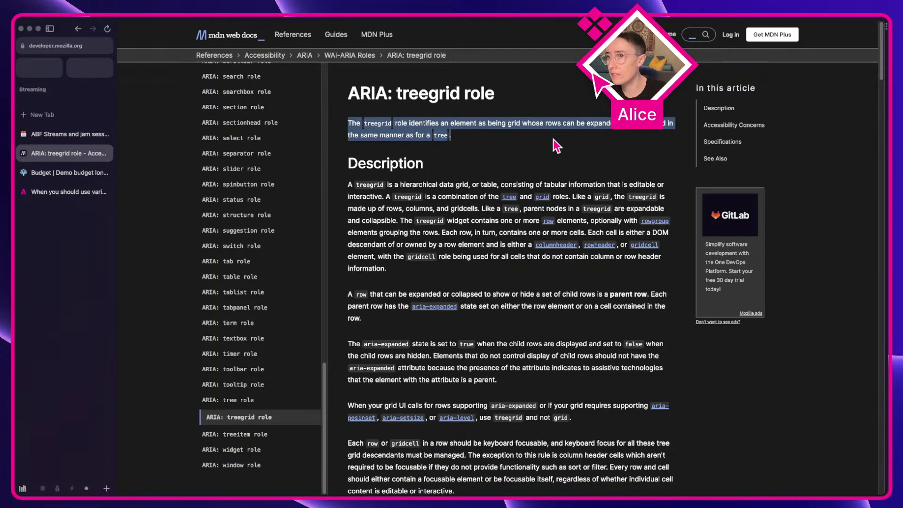
left_click(505, 144)
Return to the YNAB budget and collapse the Immediate Obligations, True Expenses and Debt Payments category groups.
left_click(81, 174)
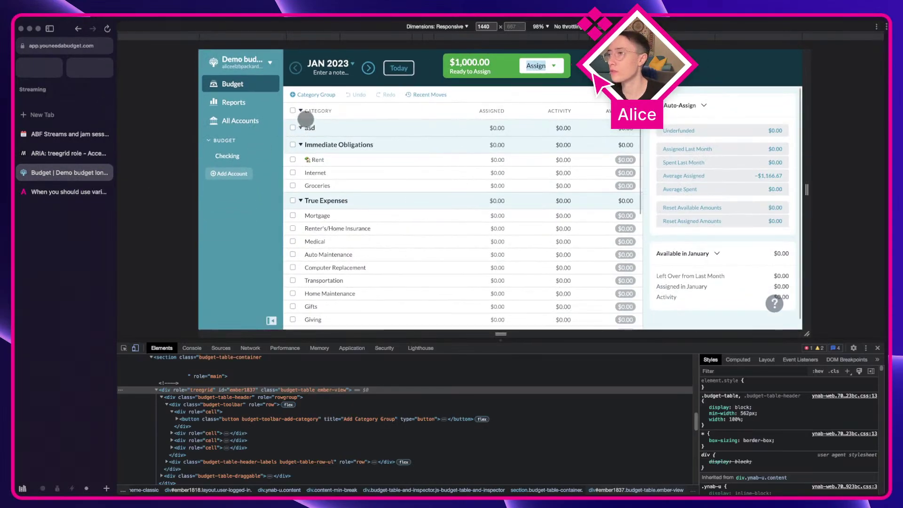
left_click(301, 110)
left_click(301, 110)
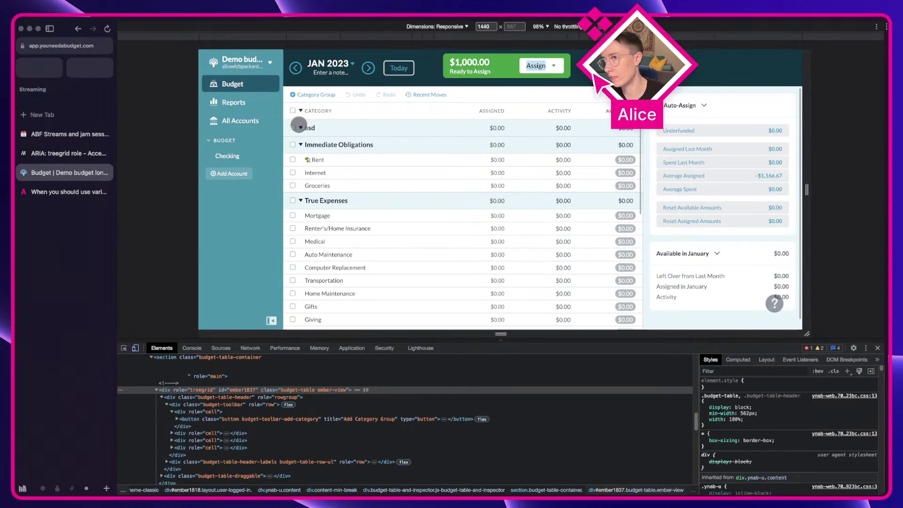
left_click(300, 128)
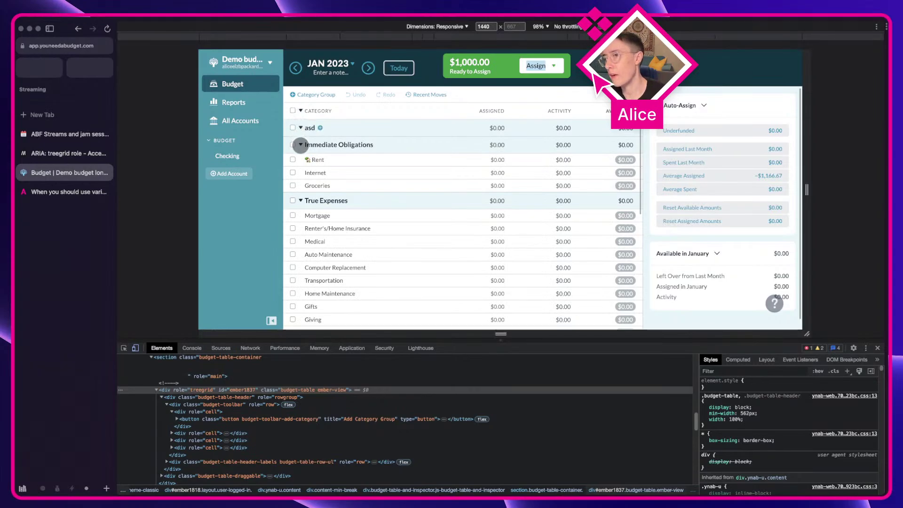
left_click(300, 144)
left_click(300, 144)
left_click(300, 144)
left_click(300, 161)
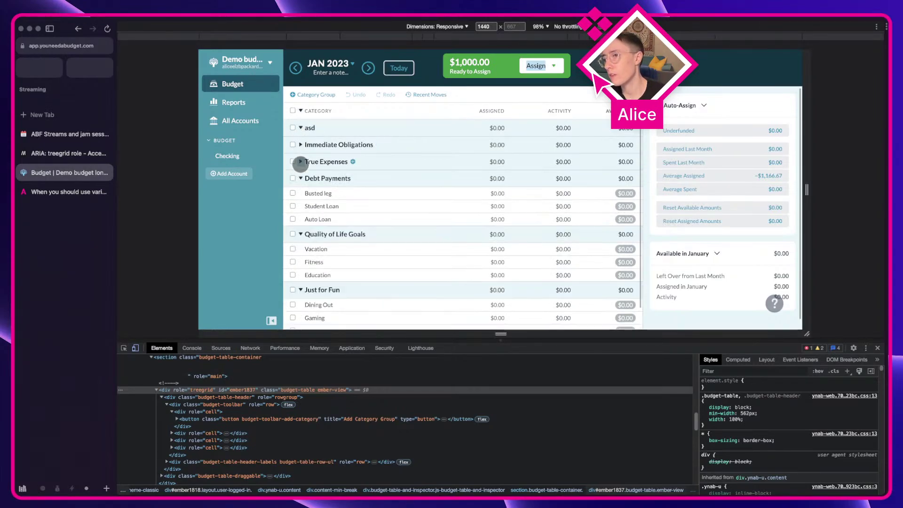
left_click(300, 178)
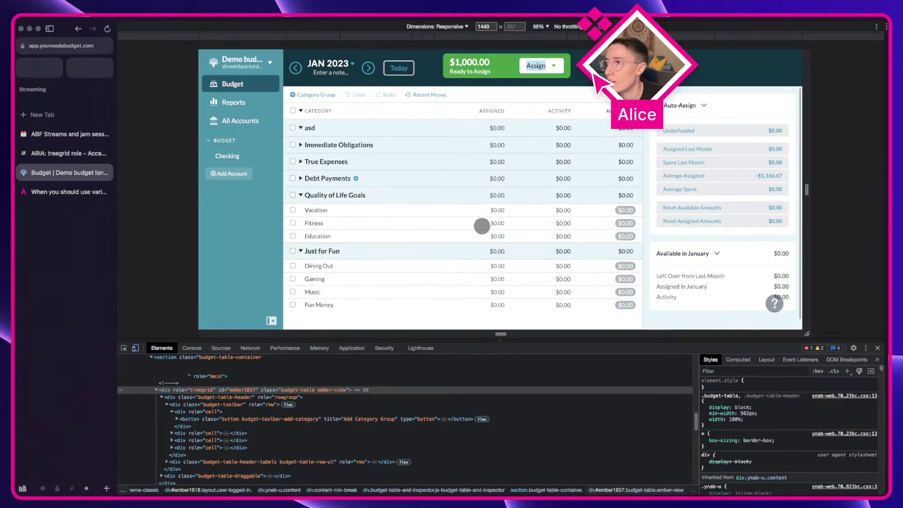
Open the Assigned amounts of Vacation, Fitness and Education for editing in turn, and leave without entering a value.
left_click(493, 209)
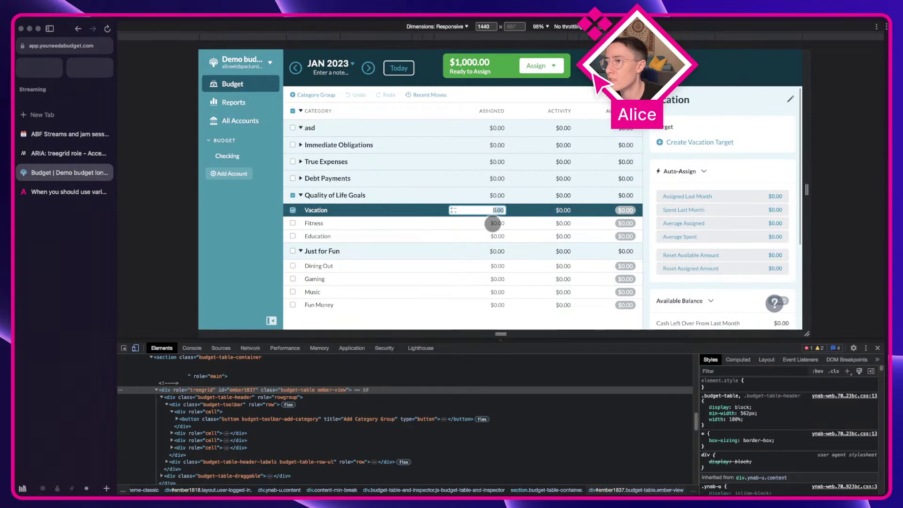
left_click(492, 223)
left_click(494, 236)
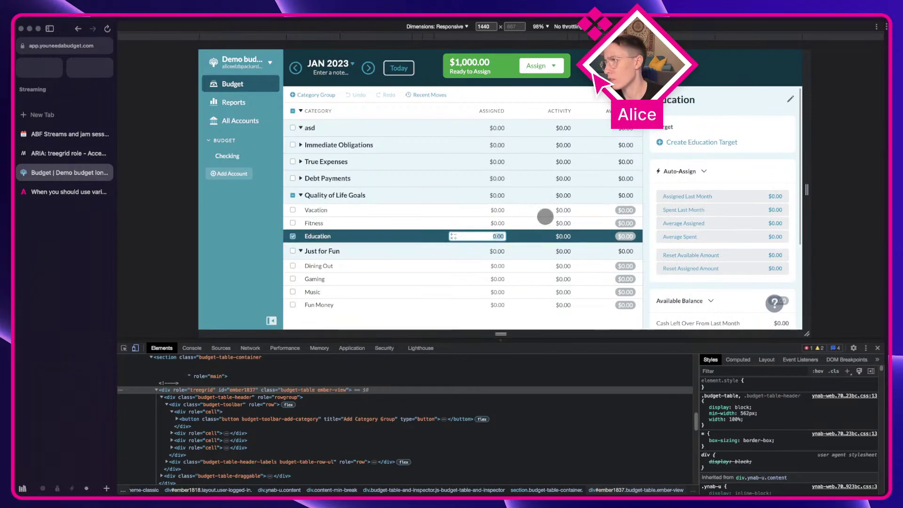
key("Escape")
Collapse and re-expand Quality of Life Goals, and expand Debt Payments, True Expenses and Immediate Obligations.
left_click(298, 195)
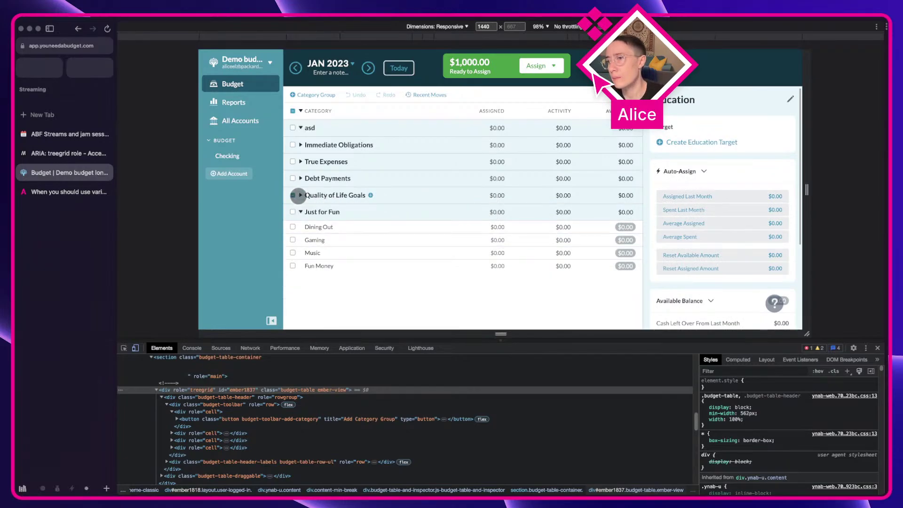
left_click(298, 195)
left_click(300, 178)
left_click(300, 161)
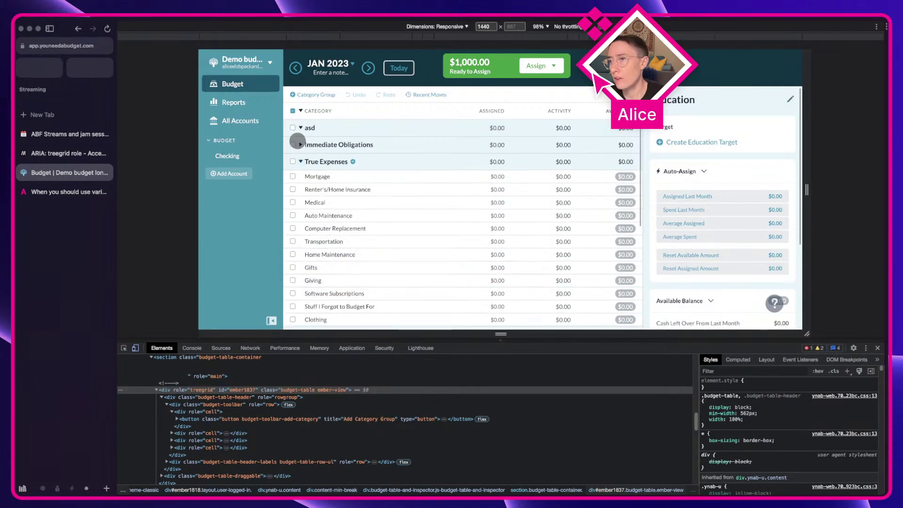
left_click(300, 144)
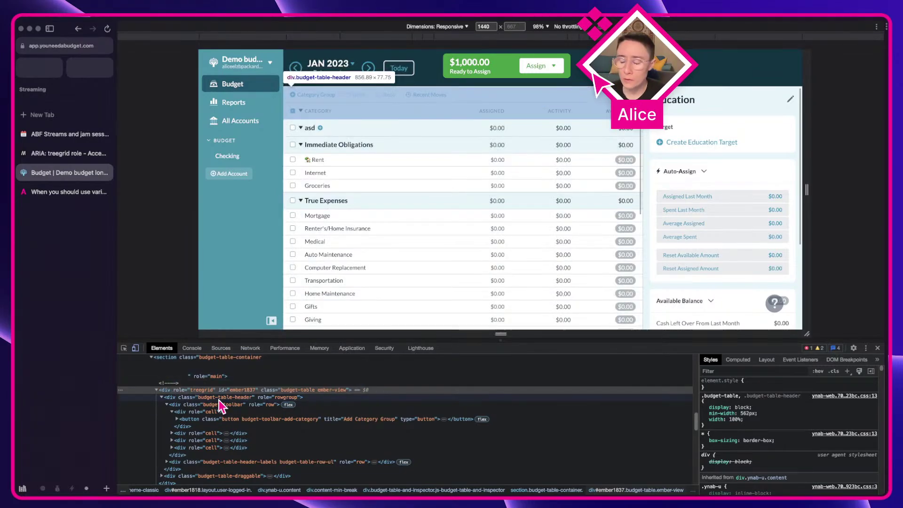
Select the budget-table-header-labels row and the budget-table-draggable container in the inspected markup in turn.
left_click(219, 466)
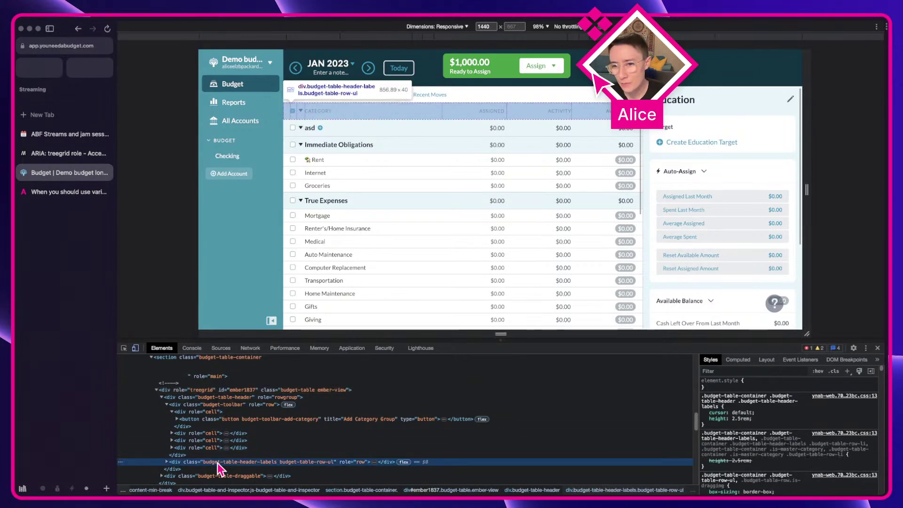
scroll(207, 467, "down", 1)
left_click(181, 454)
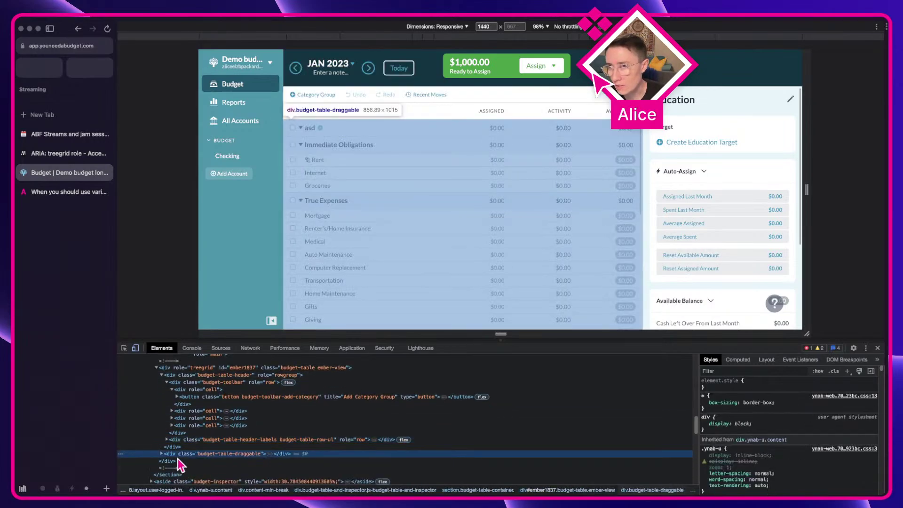
scroll(179, 464, "down", 1)
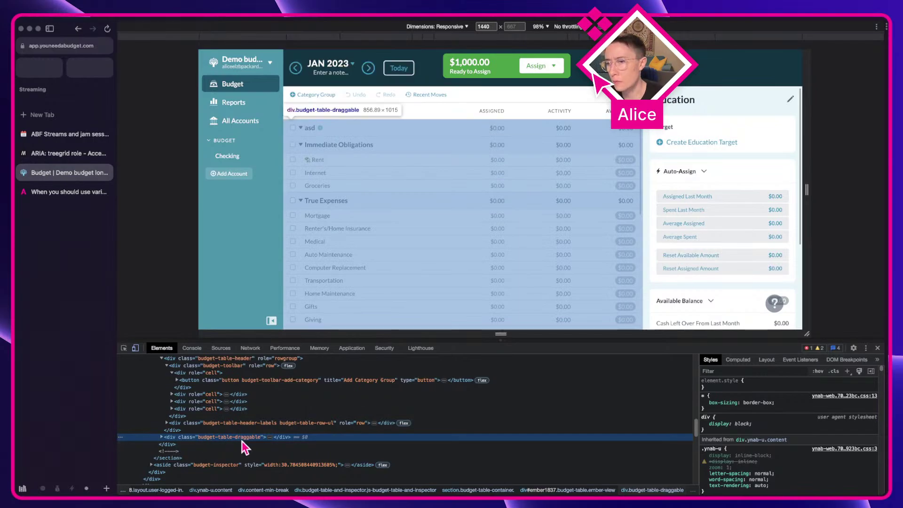
scroll(241, 441, "up", 1)
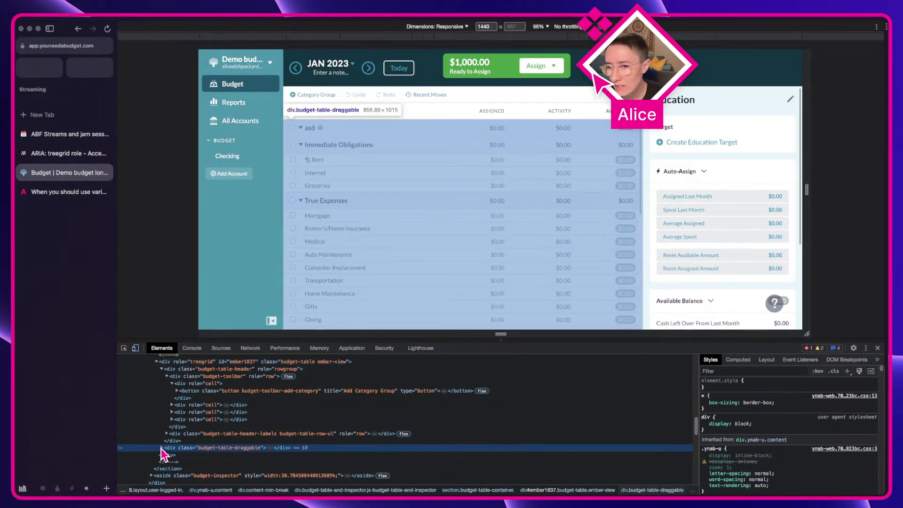
Expand the budget-table-draggable container and its first master-category row, and select that row's left margin cell.
left_click(162, 447)
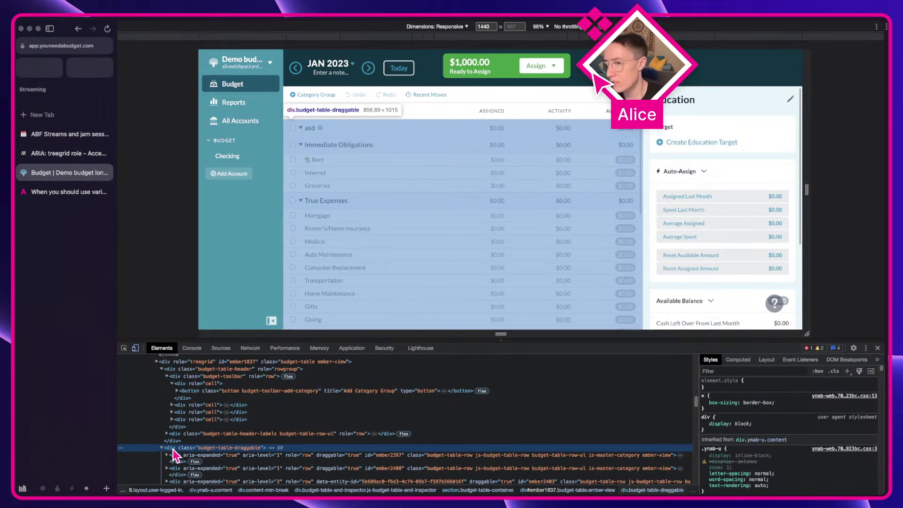
scroll(173, 450, "down", 2)
left_click(256, 439)
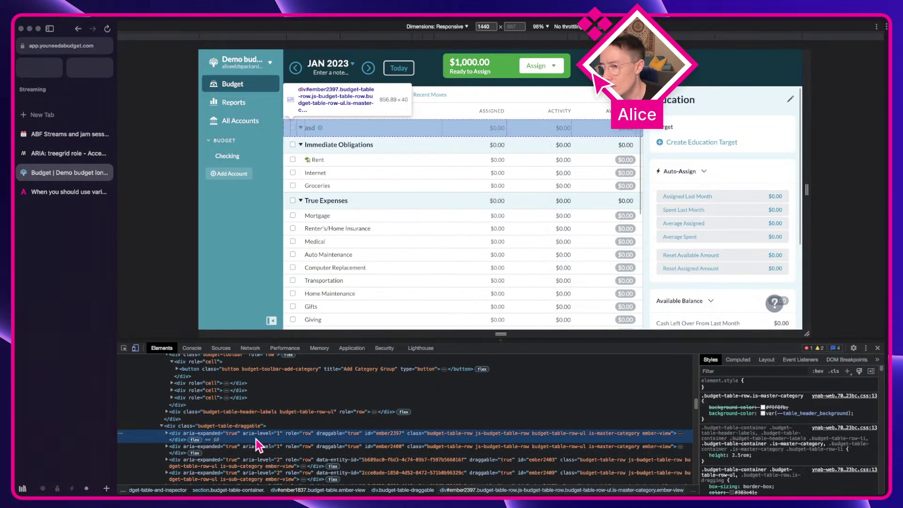
scroll(255, 439, "down", 1)
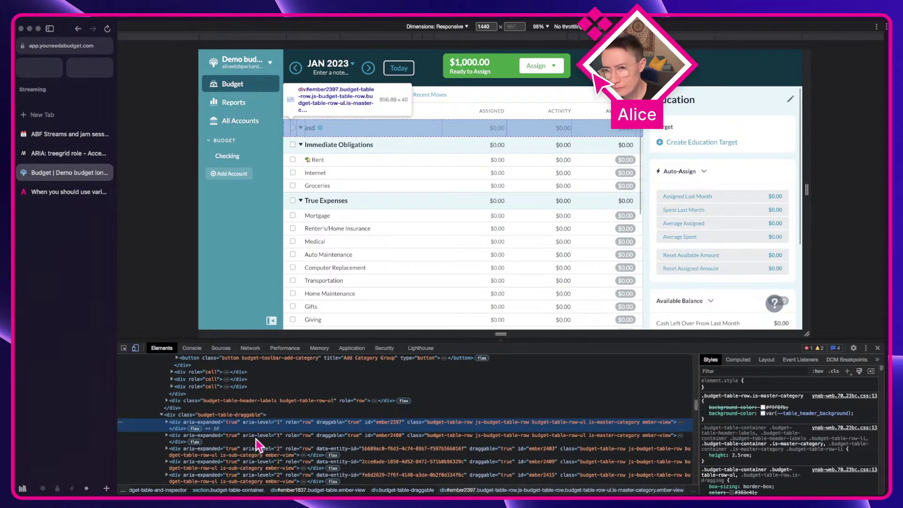
left_click(166, 416)
left_click(221, 429)
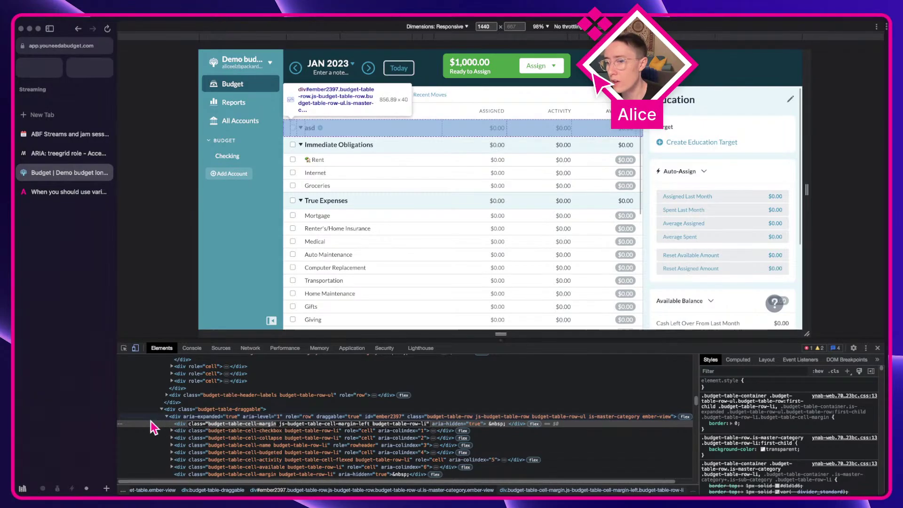
Switch to the Figma component library, move the Cell component to X -552, Y 394, and expand its nested header button layers.
key("ctrl+Right")
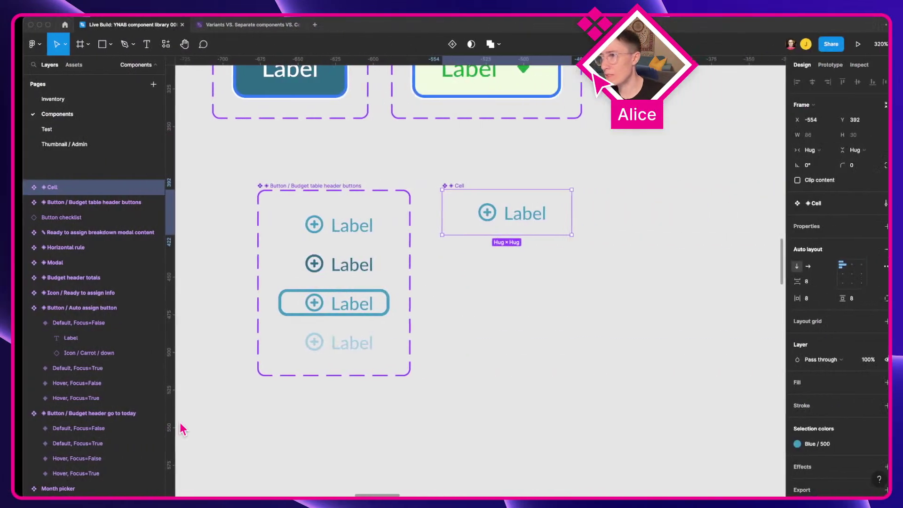
left_click(423, 325)
left_click(443, 216)
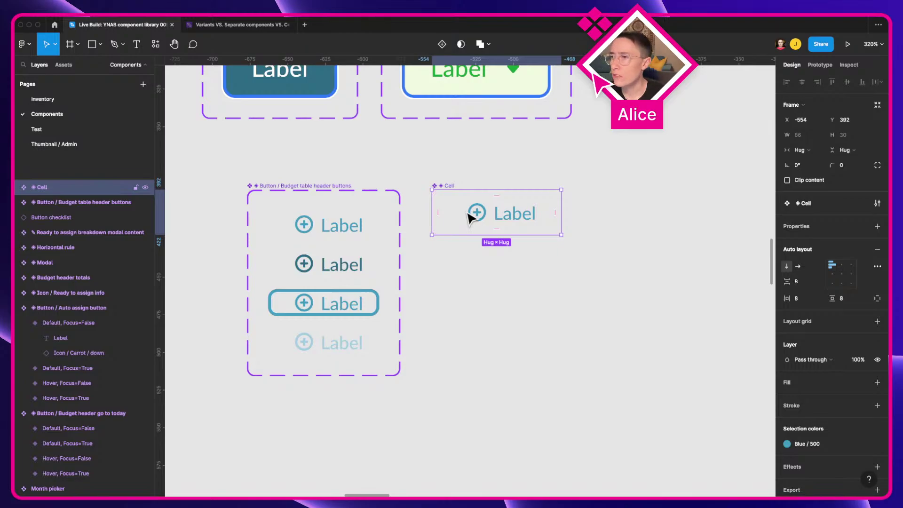
key("ctrl+Left")
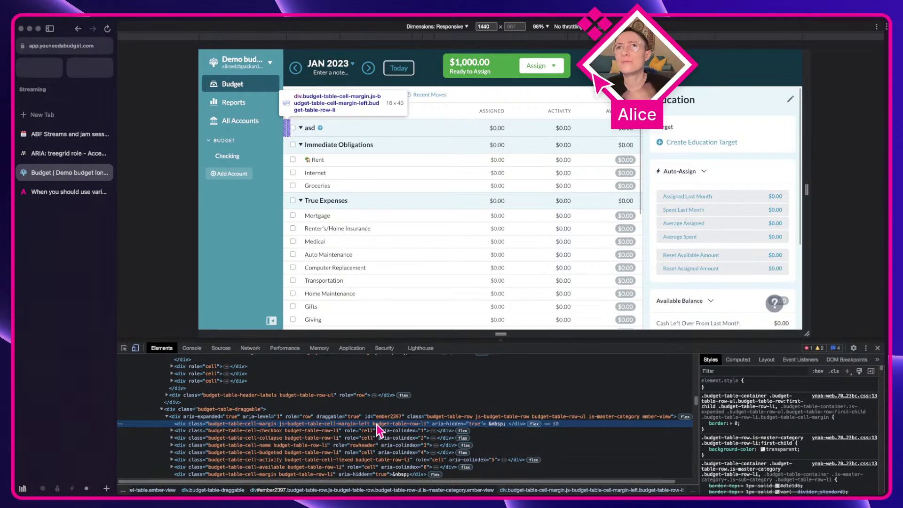
key("super+Tab")
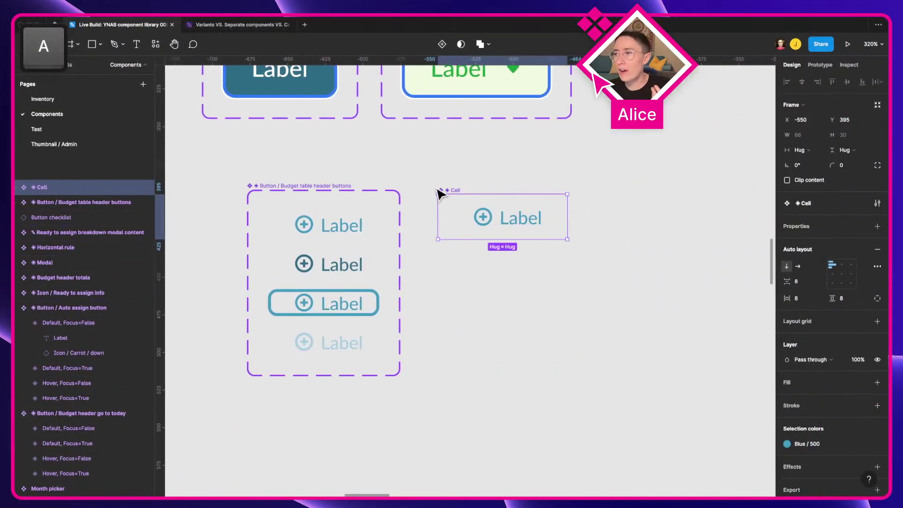
left_click_drag(500, 211, 497, 210)
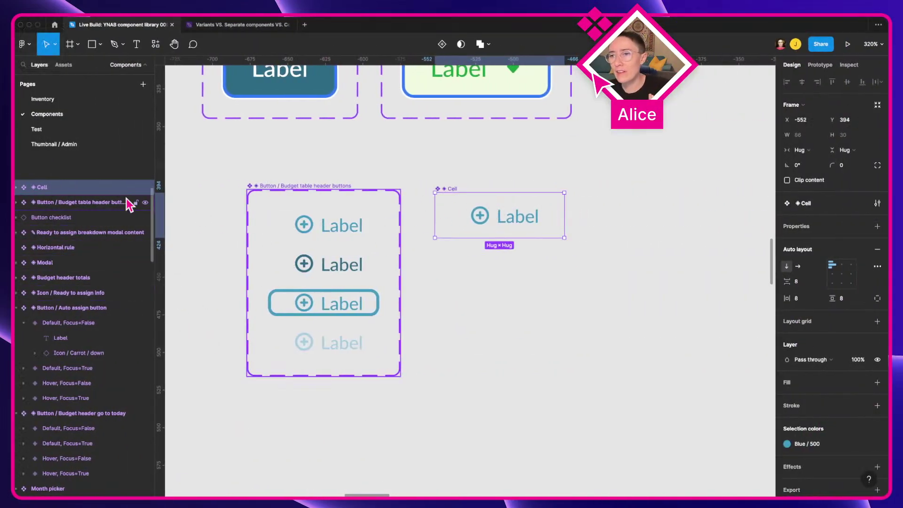
left_click(16, 187)
left_click(24, 202)
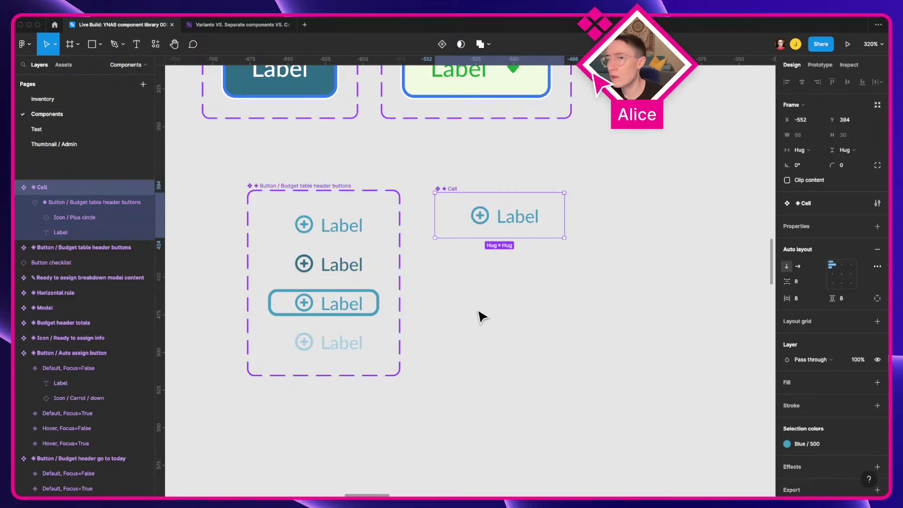
Return to the YNAB budget in the browser, inspect the Rent category's name cell, and expand its markup.
key("super+Tab")
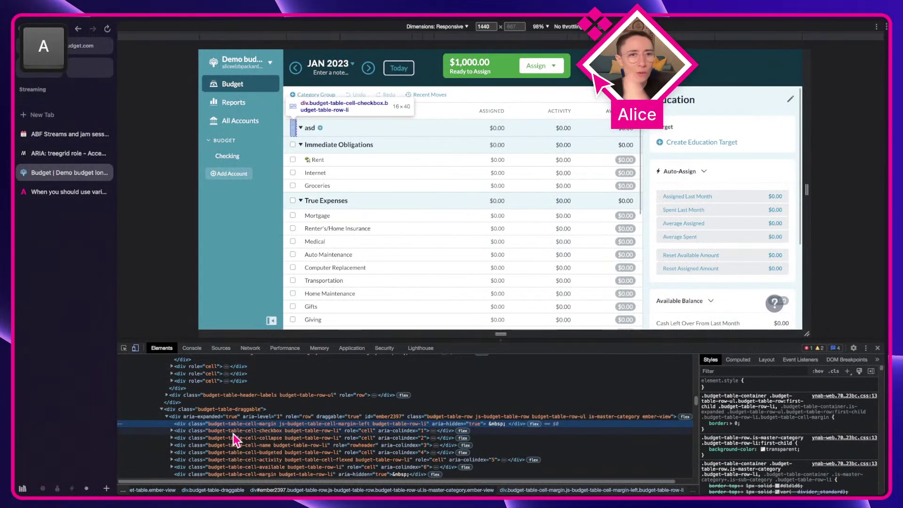
key("super+Tab")
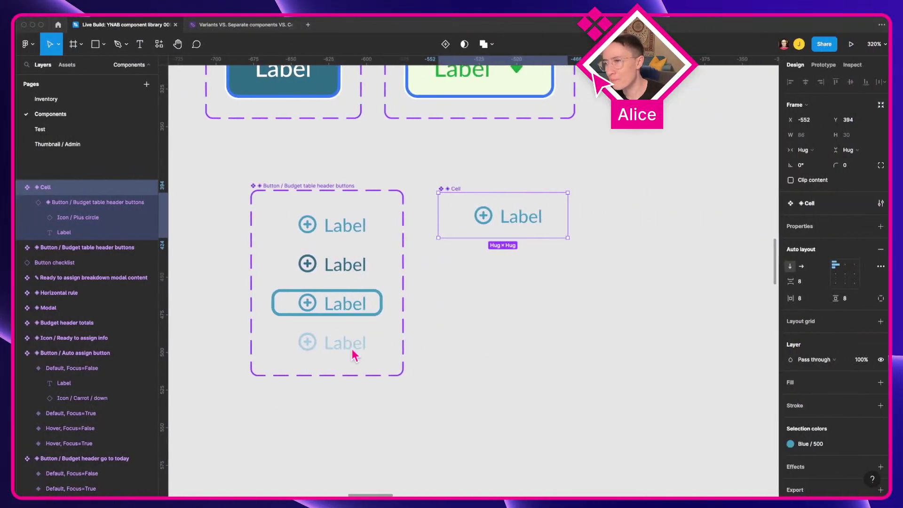
key("super+Tab")
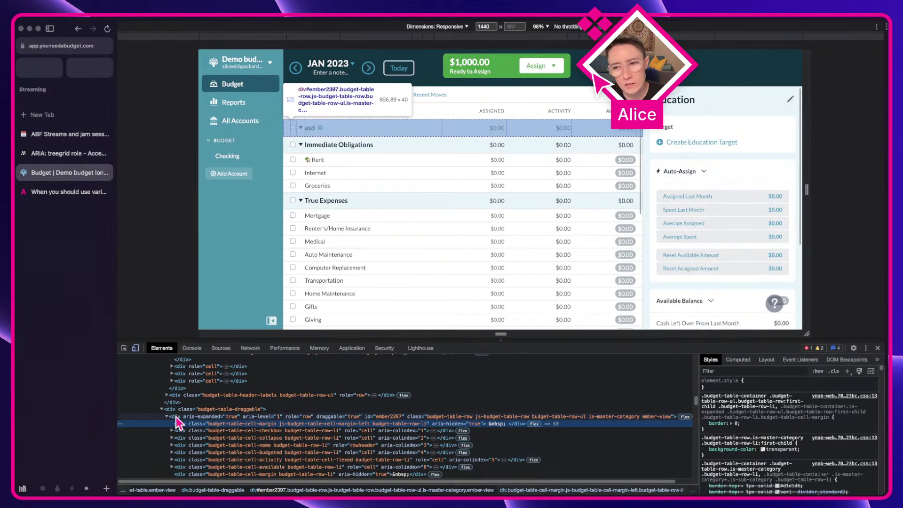
left_click(124, 348)
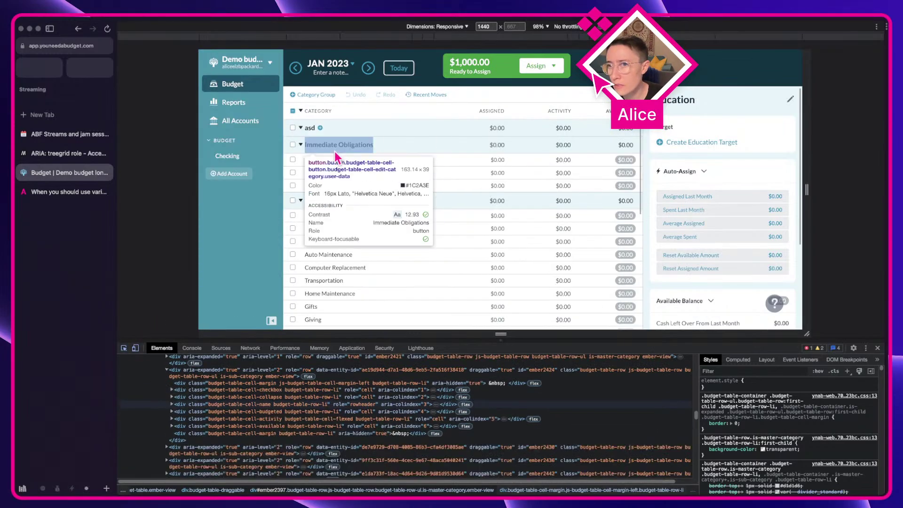
left_click(377, 161)
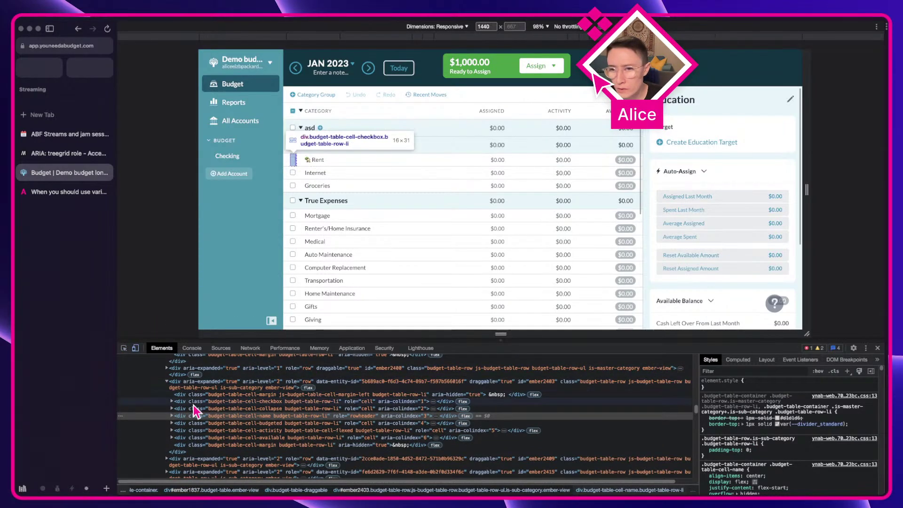
left_click(171, 416)
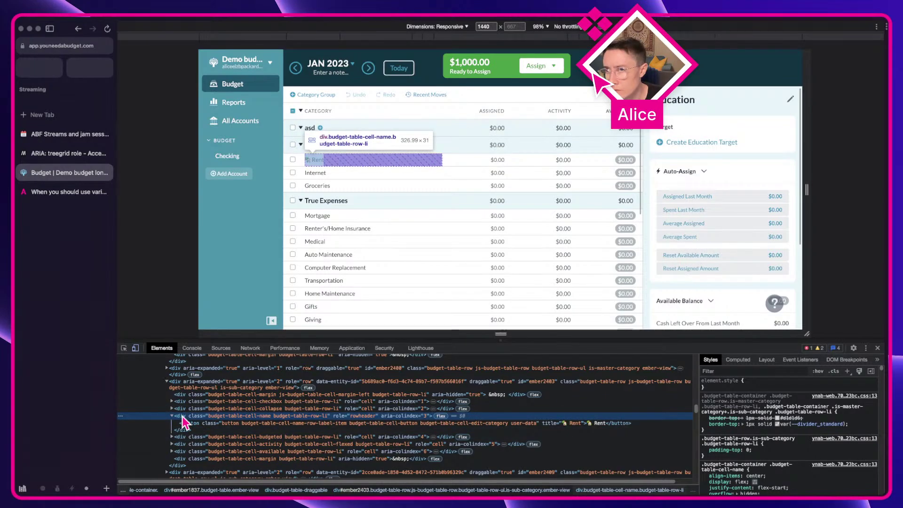
Show the computed styles of the Rent name cell and examine its box model, flex properties and height.
left_click(737, 360)
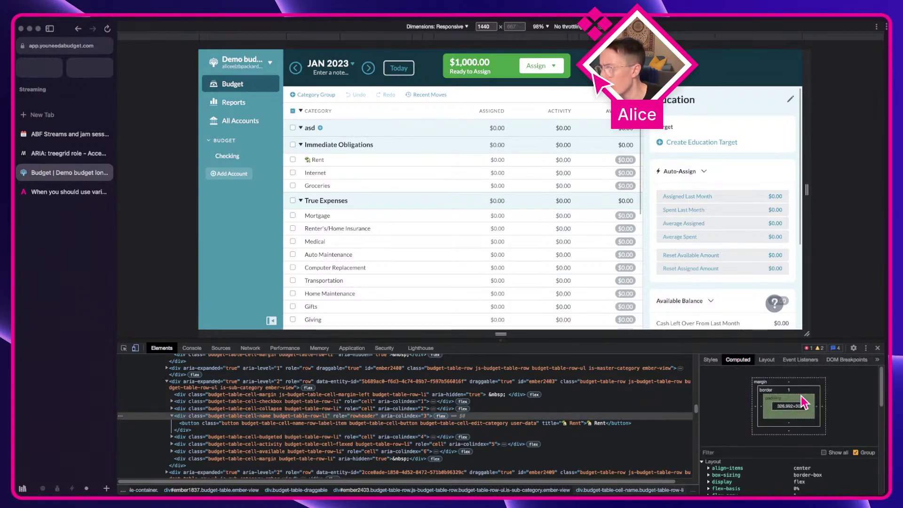
scroll(804, 403, "down", 1)
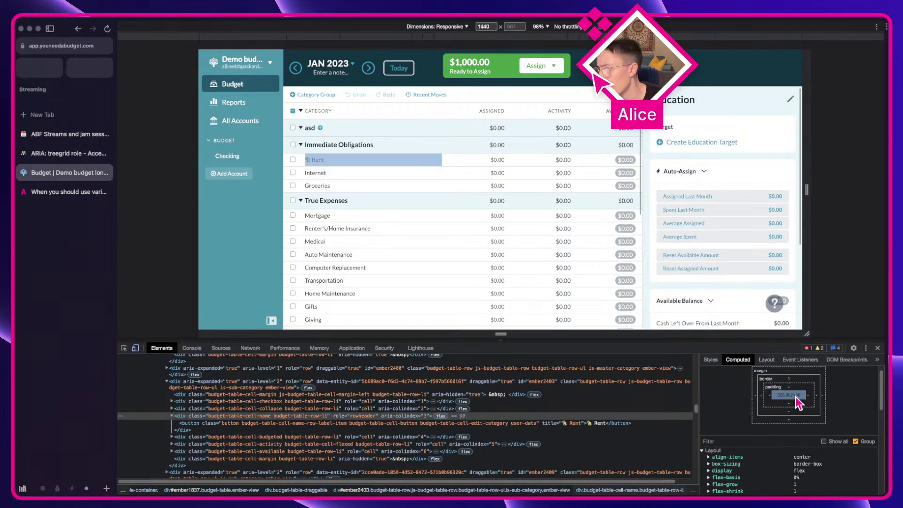
scroll(794, 397, "down", 1)
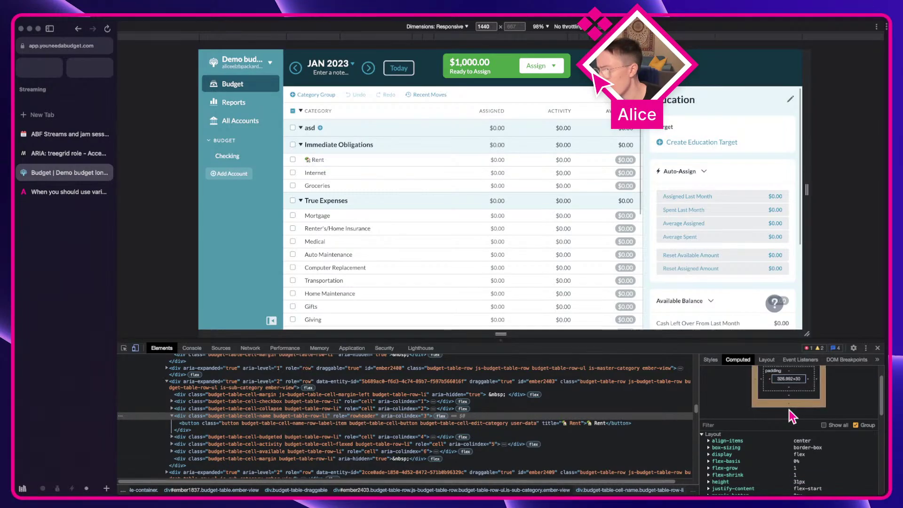
scroll(814, 452, "down", 1)
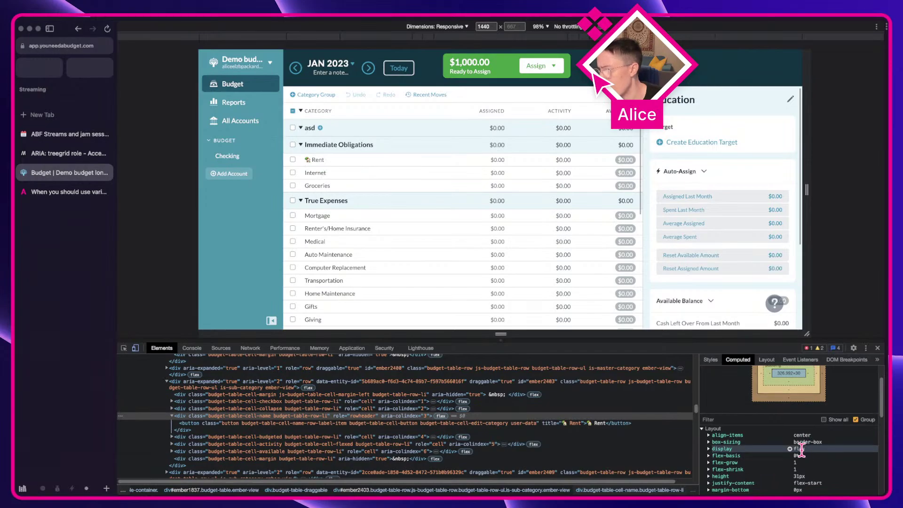
scroll(801, 450, "down", 1)
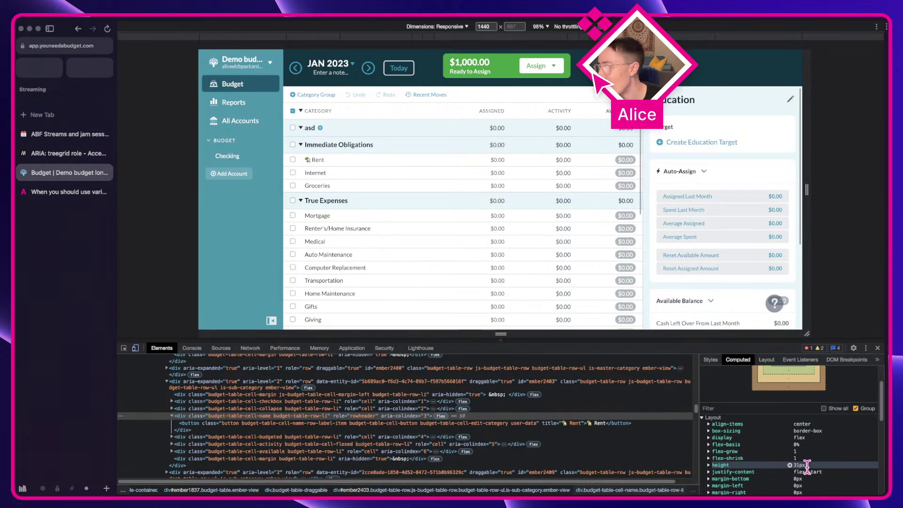
scroll(804, 465, "up", 1)
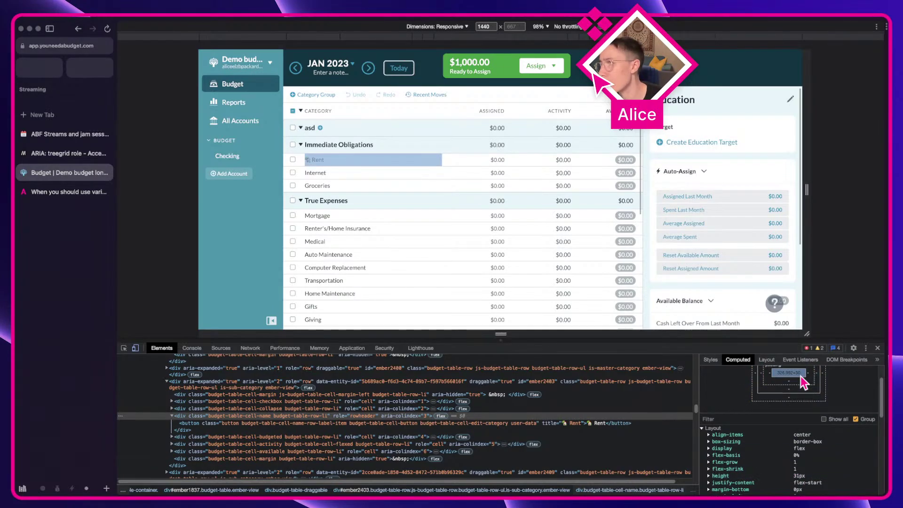
scroll(801, 463, "up", 3)
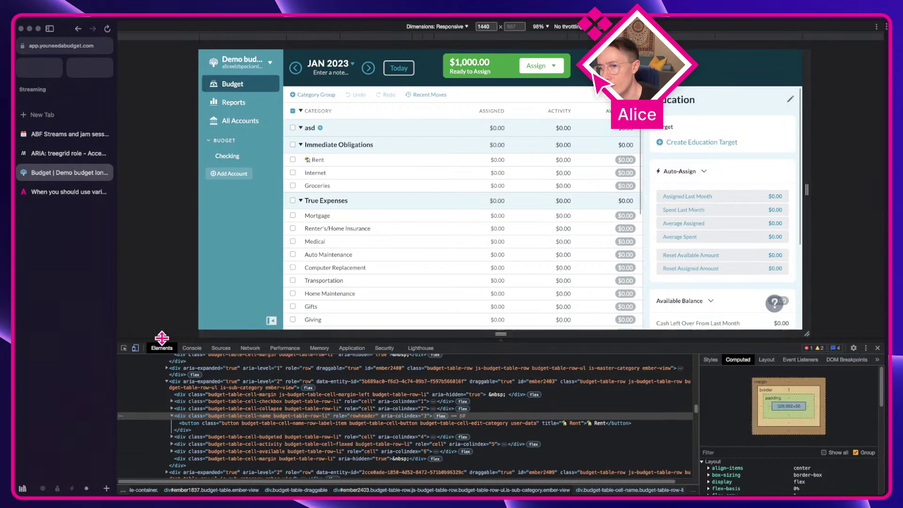
Inspect the Immediate Obligations name cell and examine its computed flex properties, height and box model.
left_click(124, 347)
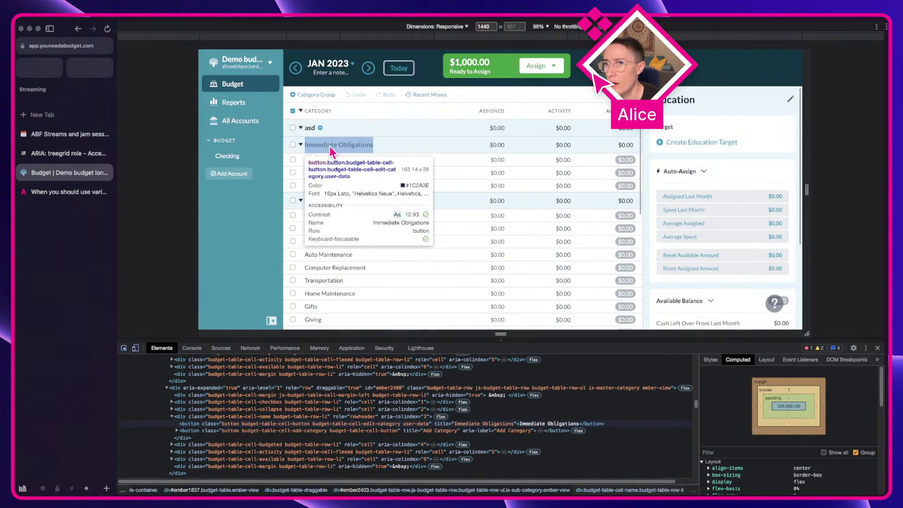
left_click(329, 146)
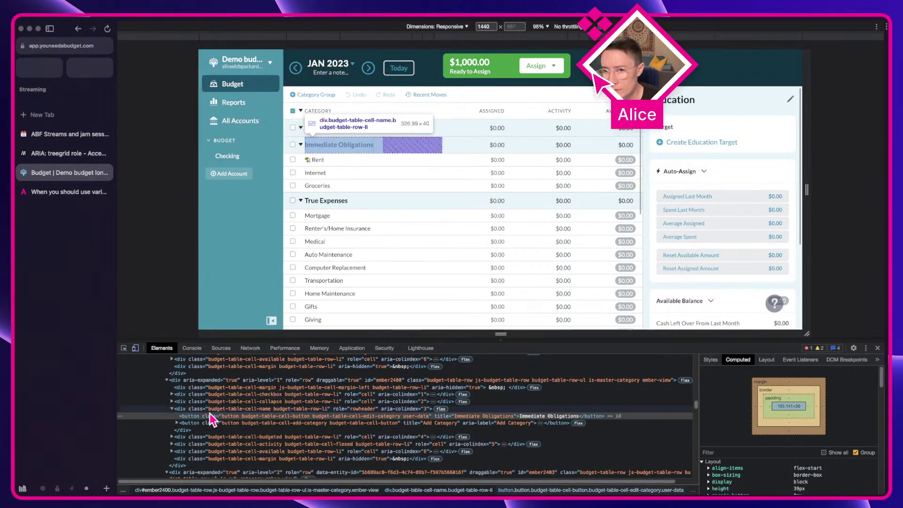
left_click(256, 409)
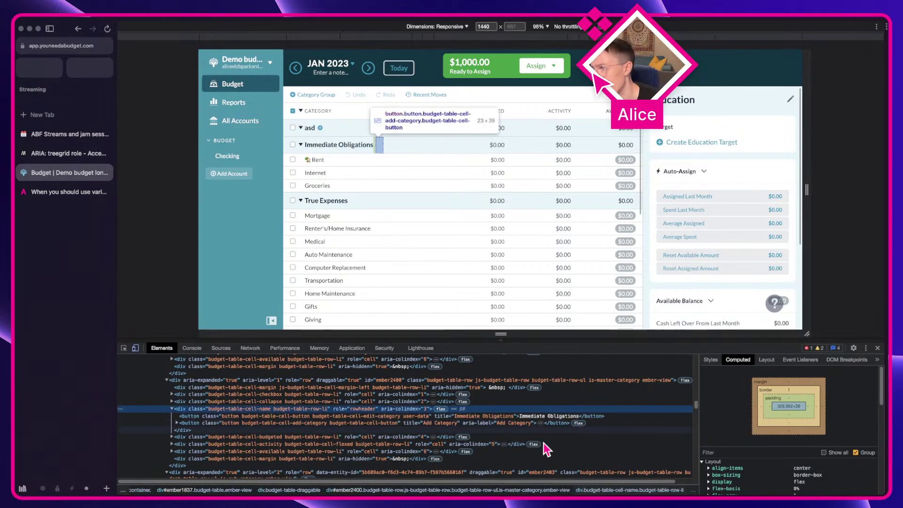
scroll(848, 428, "down", 2)
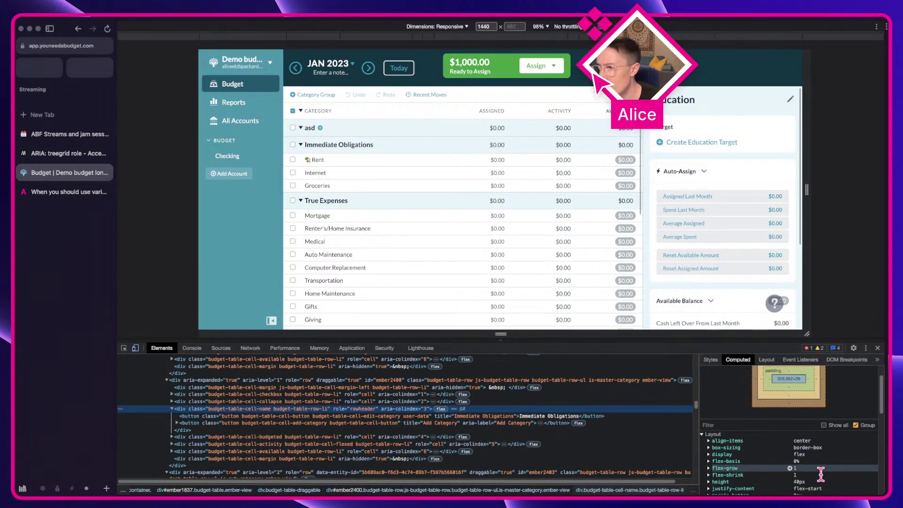
scroll(820, 474, "down", 1)
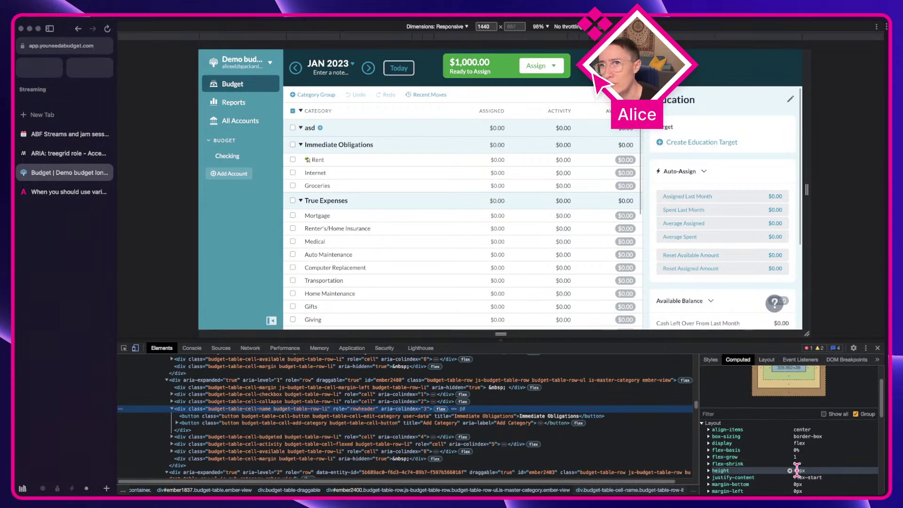
scroll(796, 469, "up", 3)
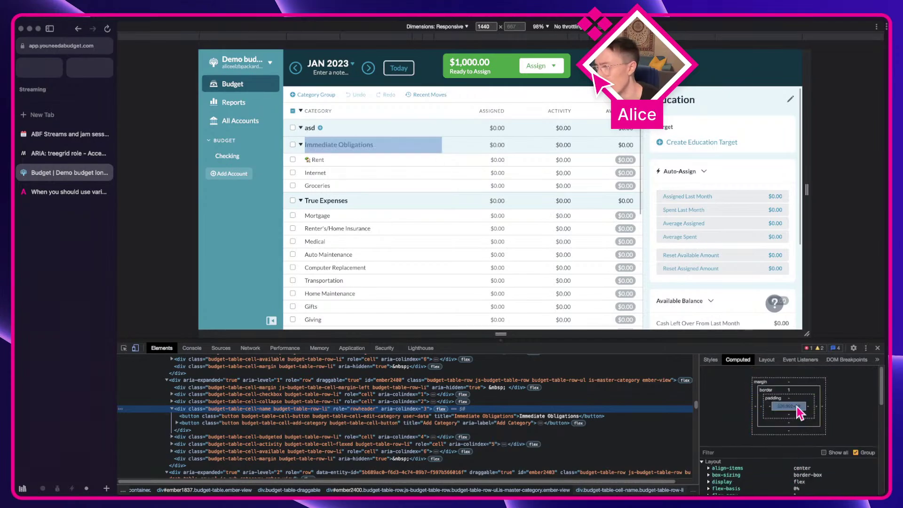
Inspect the Category Group button in the budget table's toolbar.
left_click(125, 349)
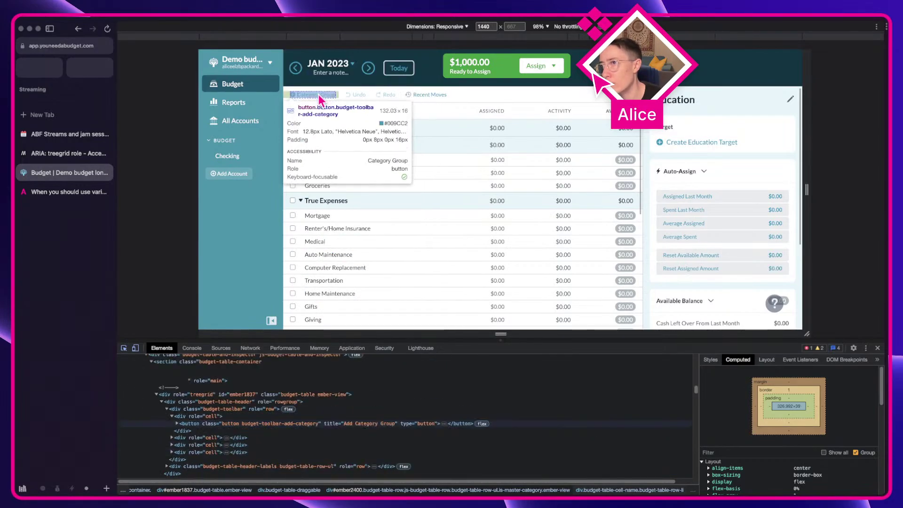
left_click(318, 94)
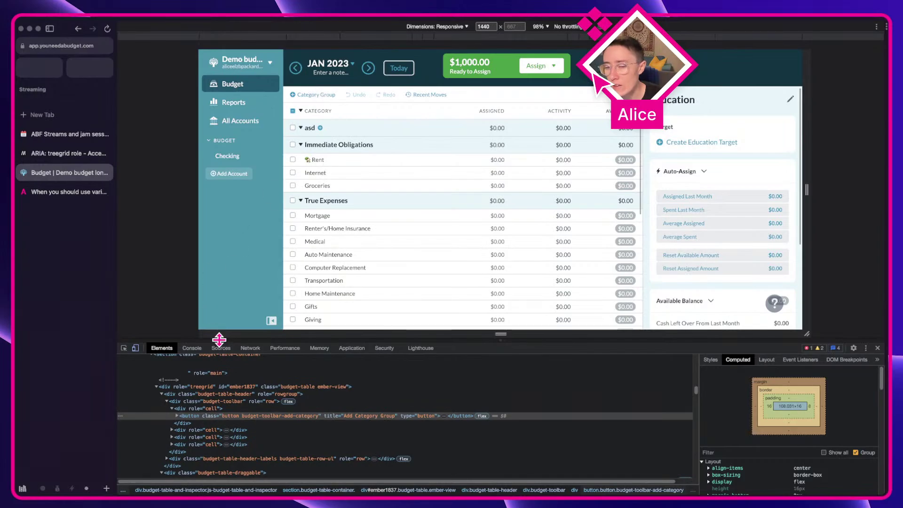
Inspect the cell that wraps the Category Group button and examine its computed box model, layout and text properties.
left_click(124, 347)
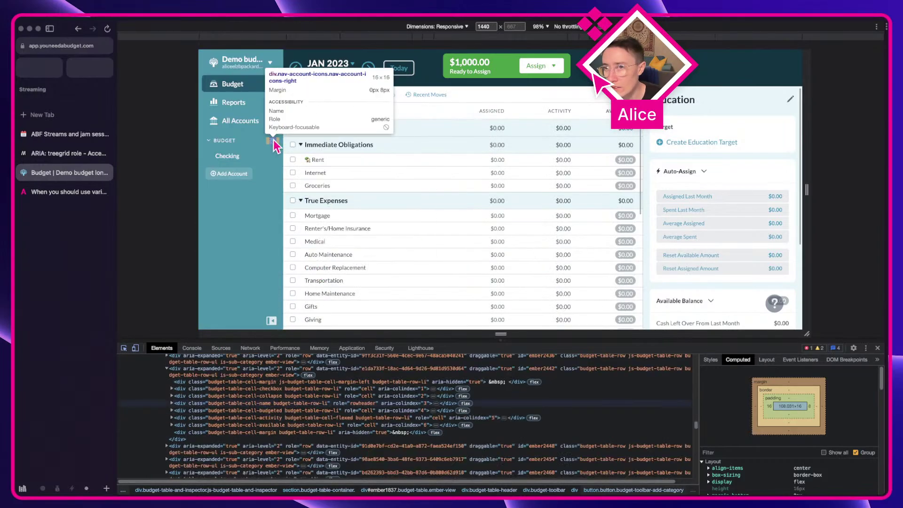
left_click(308, 94)
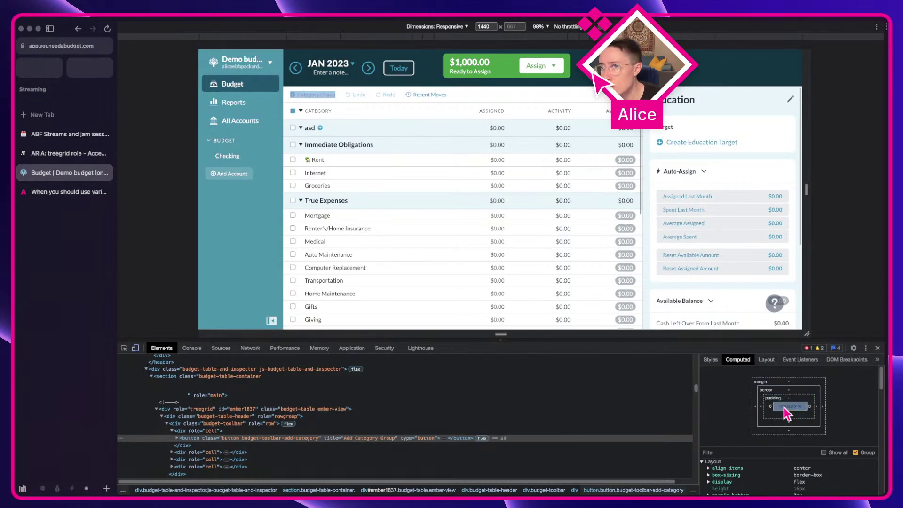
left_click(205, 432)
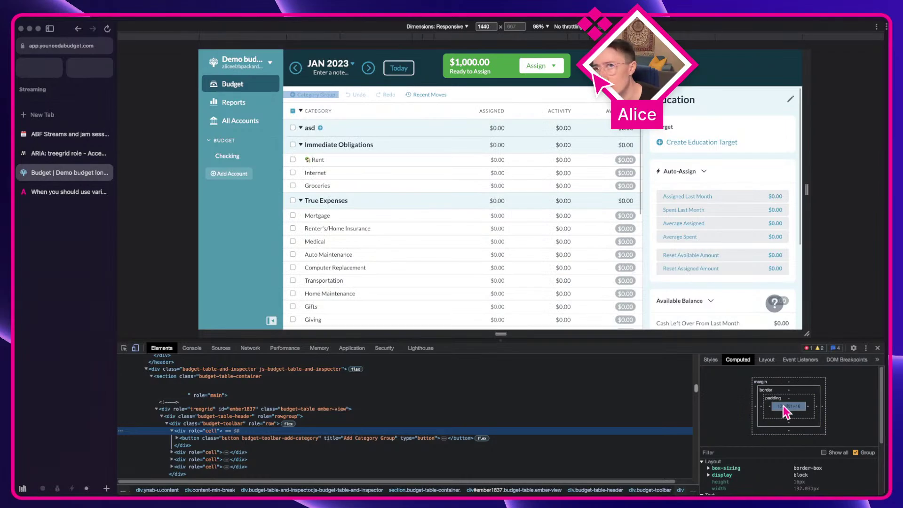
scroll(784, 412, "down", 1)
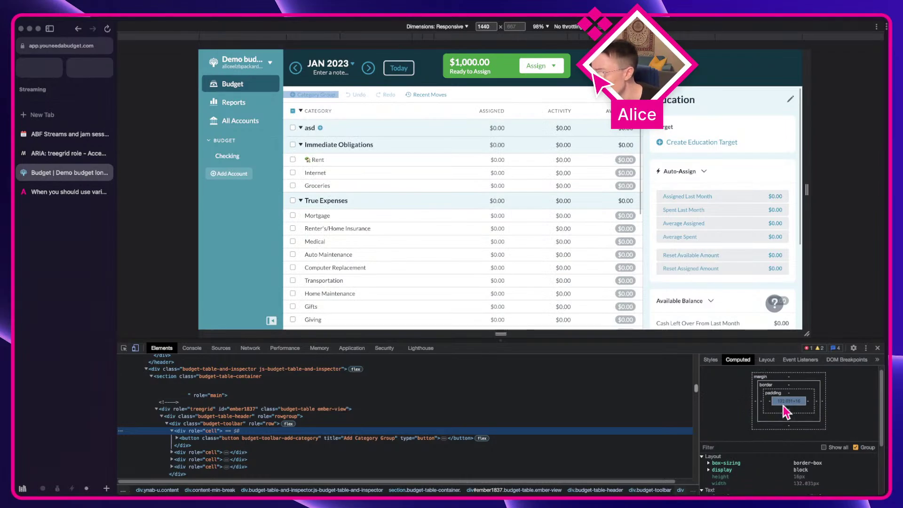
scroll(818, 481, "down", 2)
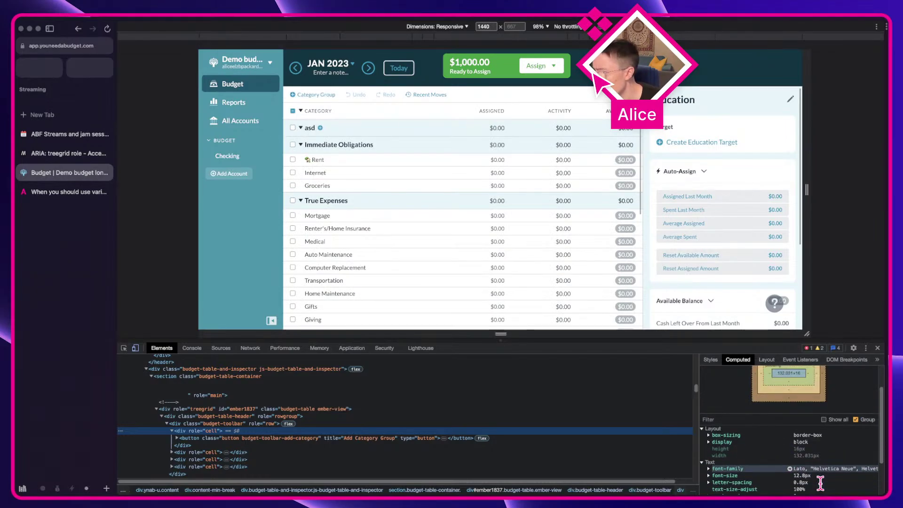
scroll(820, 483, "down", 1)
scroll(805, 468, "up", 2)
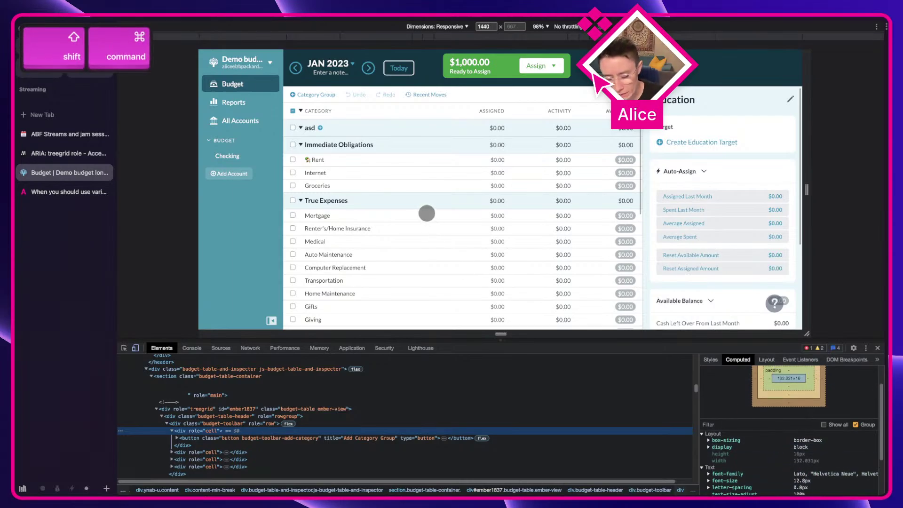
Capture a screenshot of the budget table's toolbar and first category rows and place it on the Figma Components page below the components.
key("super+shift+4")
left_click_drag(279, 83, 429, 217)
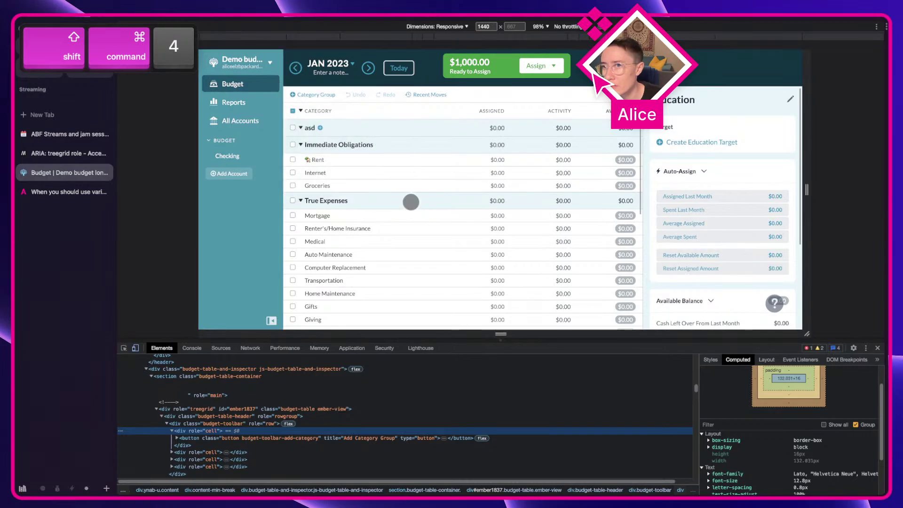
key("ctrl+Right")
left_click_drag(49, 195, 417, 373)
scroll(427, 461, "down", 5)
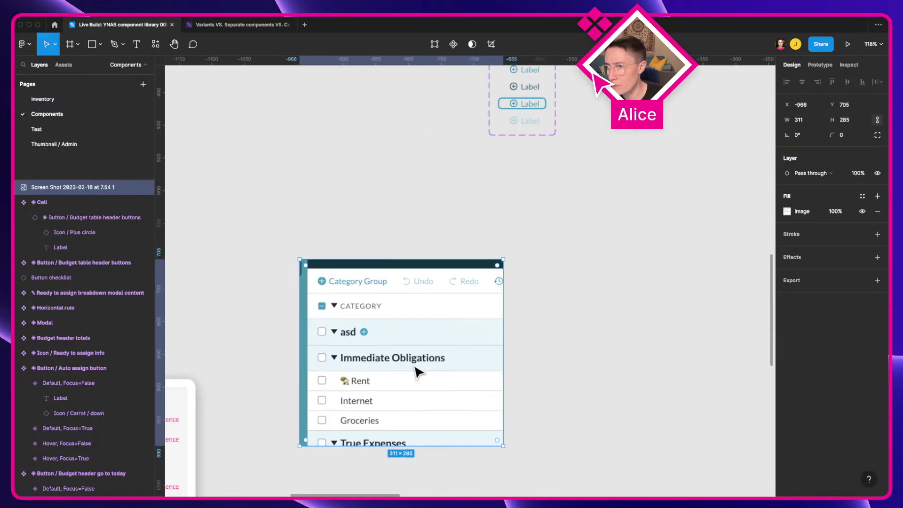
Duplicate the budget table screenshot beside the original.
scroll(415, 369, "up", 3)
key("space")
left_click_drag(327, 345, 623, 295)
left_click(398, 273)
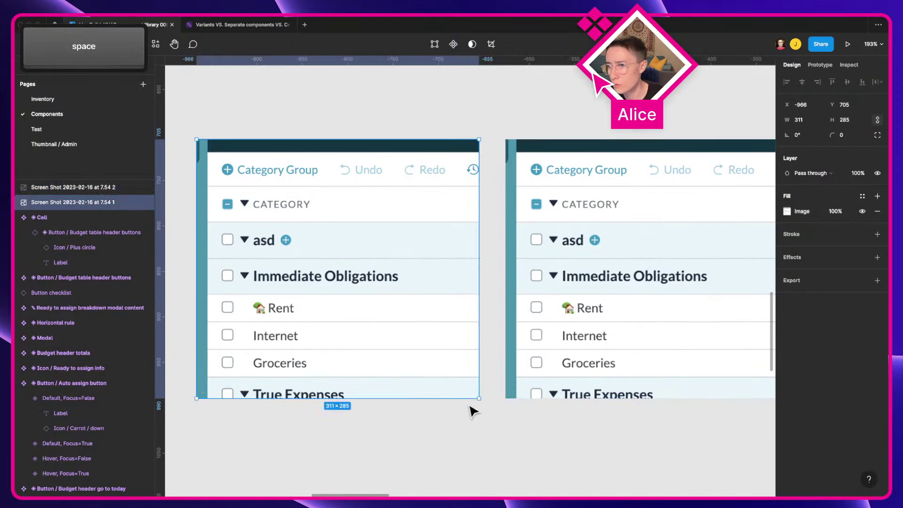
Duplicate the second budget table screenshot directly below itself.
scroll(459, 373, "down", 3)
key("space")
left_click_drag(460, 373, 312, 262)
left_click(437, 182)
left_click_drag(437, 181, 463, 375)
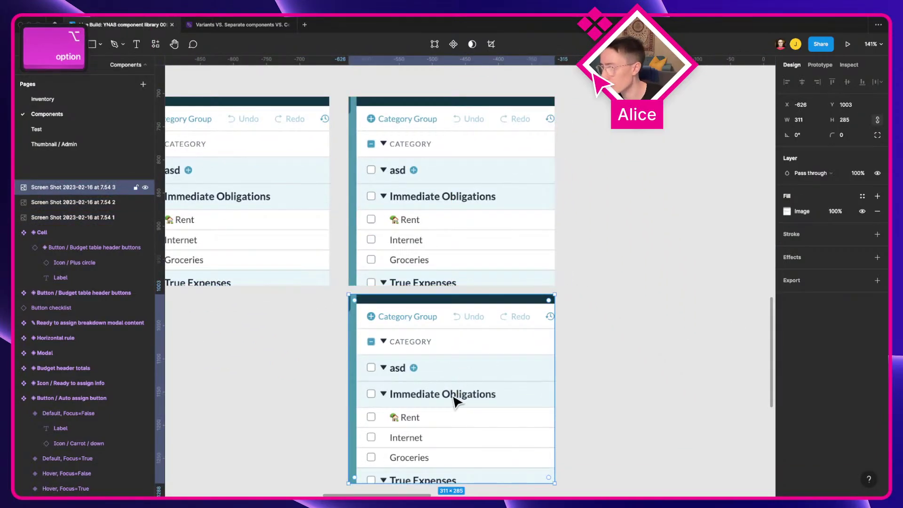
Crop the lower screenshot copy to only the Category Group toolbar row, 38 px high.
scroll(414, 296, "up", 5)
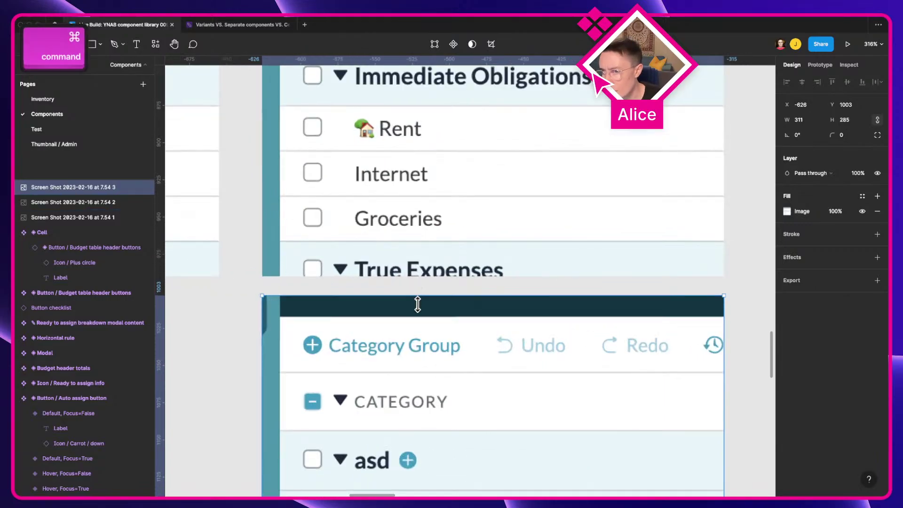
left_click_drag(418, 302, 404, 317)
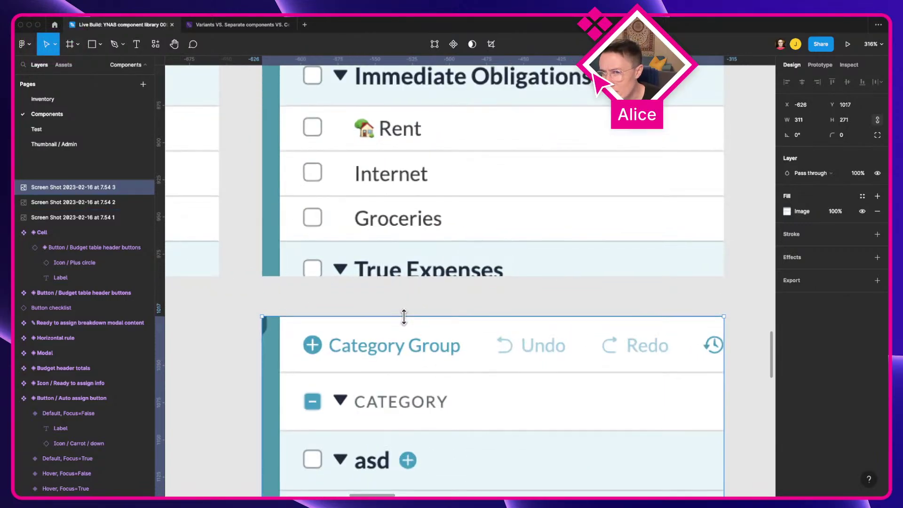
scroll(425, 404, "down", 3)
scroll(447, 431, "down", 3)
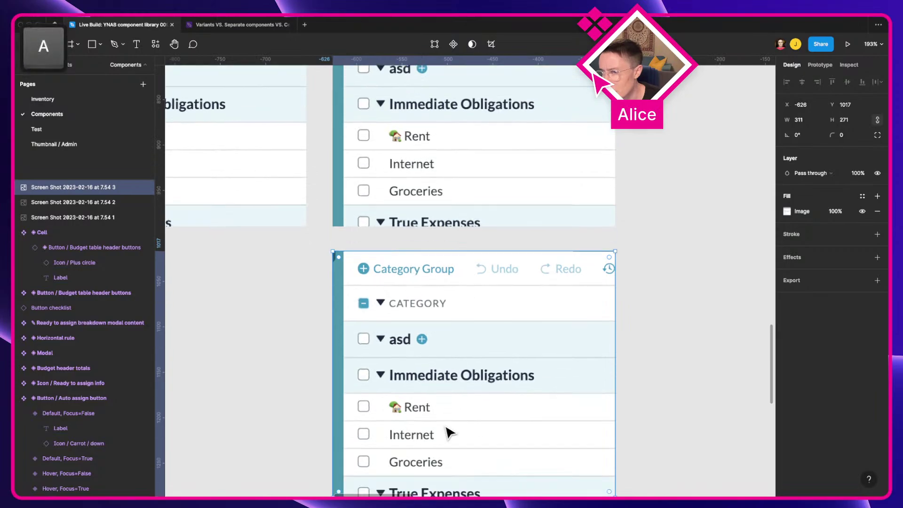
scroll(447, 432, "down", 1)
left_click_drag(437, 445, 470, 228)
Crop the toolbar row image to only the Category Group button, 142 px wide.
scroll(470, 235, "up", 3)
scroll(470, 234, "up", 5)
scroll(469, 228, "down", 1)
scroll(470, 228, "down", 3)
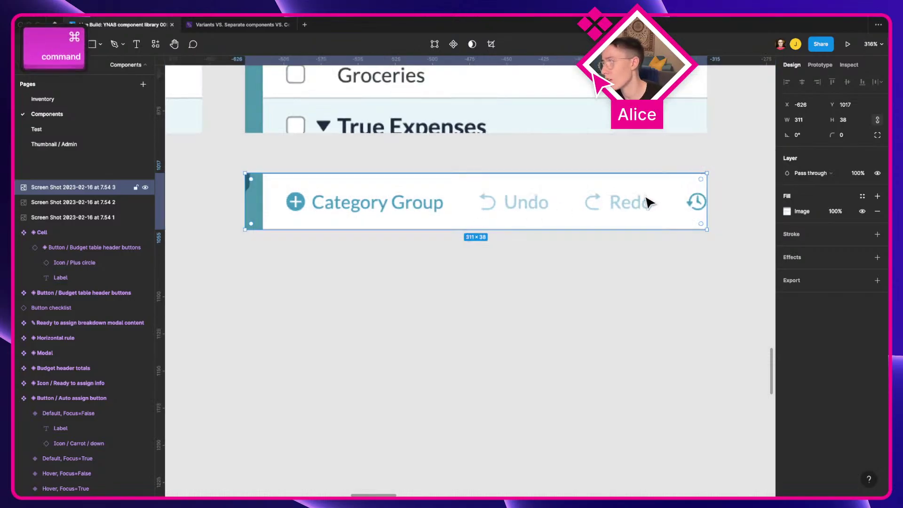
left_click_drag(702, 202, 457, 202)
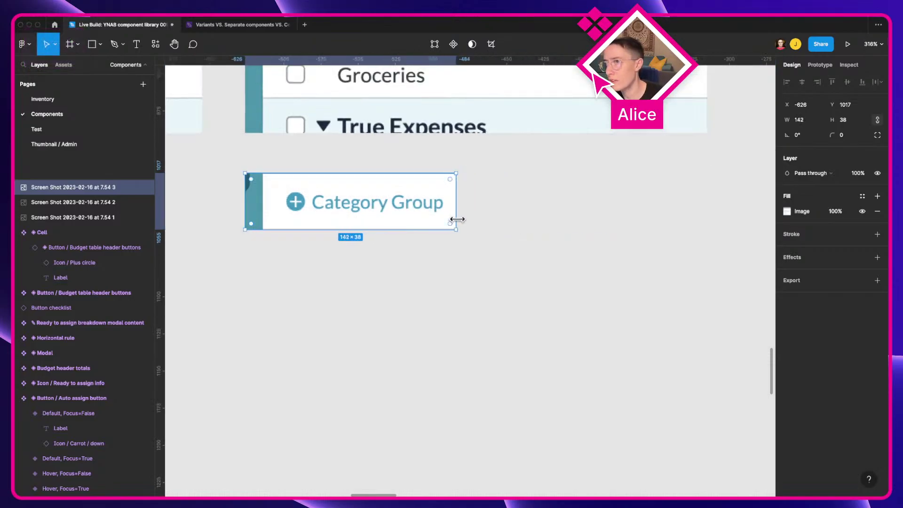
Place the cropped Category Group image over the second screenshot's Groceries row and add a horizontal ruler guide at about 936 to compare heights.
scroll(459, 221, "down", 3)
left_click_drag(432, 258, 416, 177)
scroll(548, 198, "up", 4)
scroll(416, 177, "up", 2)
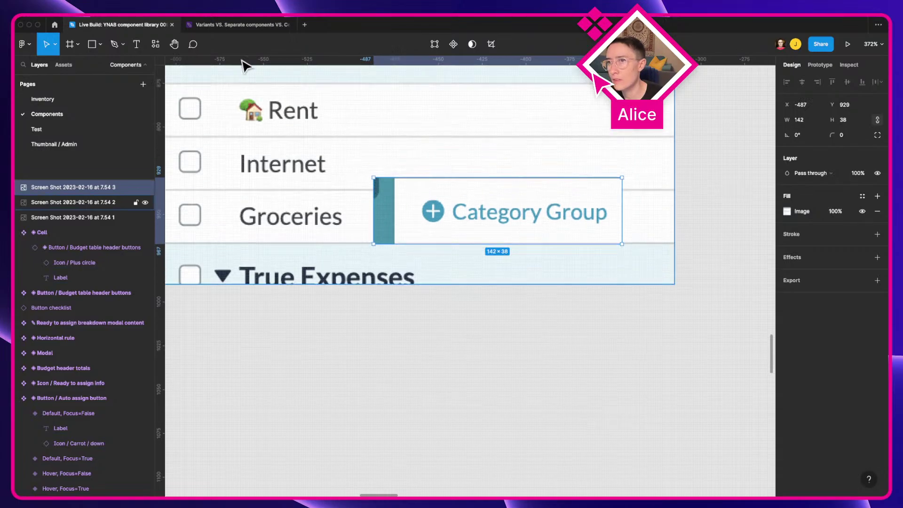
left_click_drag(284, 186, 285, 189)
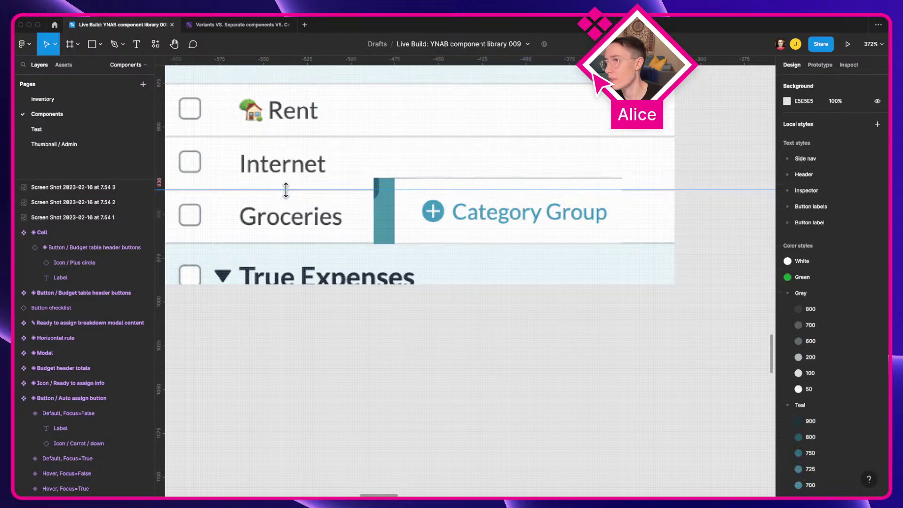
Delete the horizontal ruler guide and the cropped Category Group image.
scroll(520, 230, "up", 1)
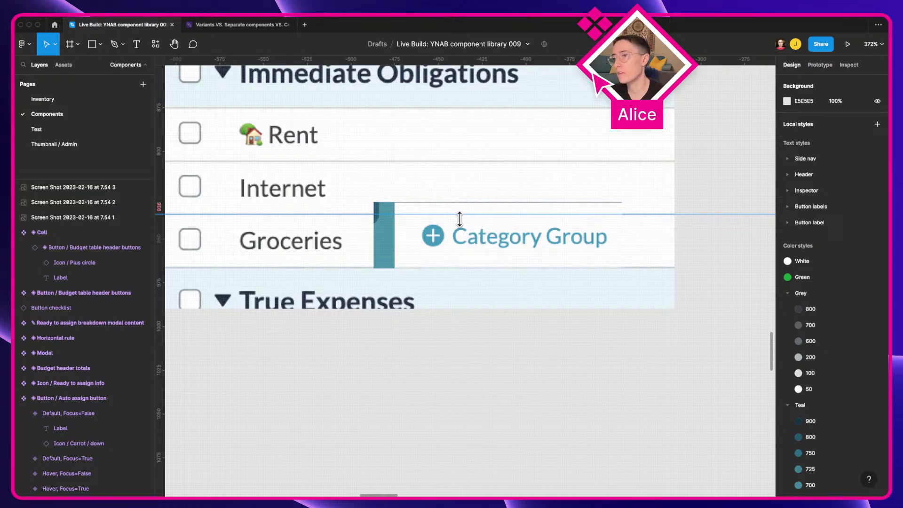
key("BackSpace")
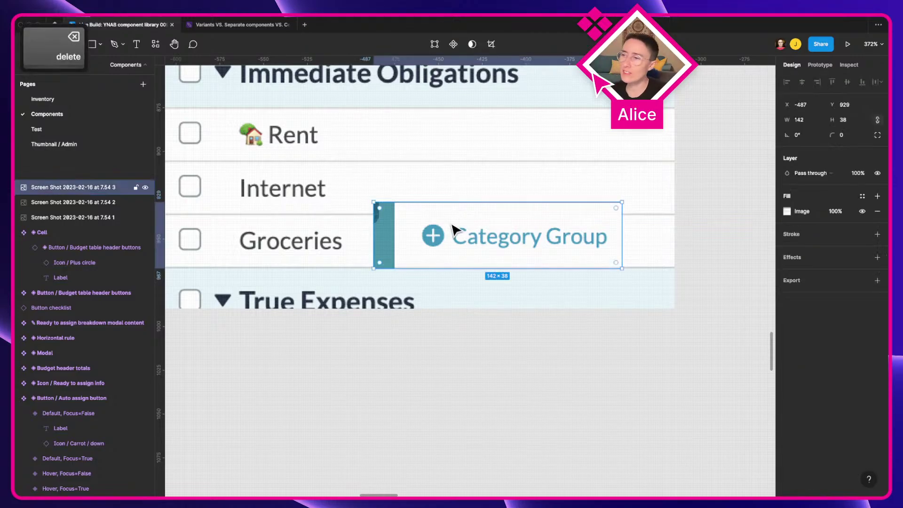
key("BackSpace")
Duplicate the Cell component 60 px below the original and make the copy a separate main component.
scroll(451, 228, "down", 5)
left_click_drag(452, 229, 488, 267)
scroll(488, 267, "down", 3)
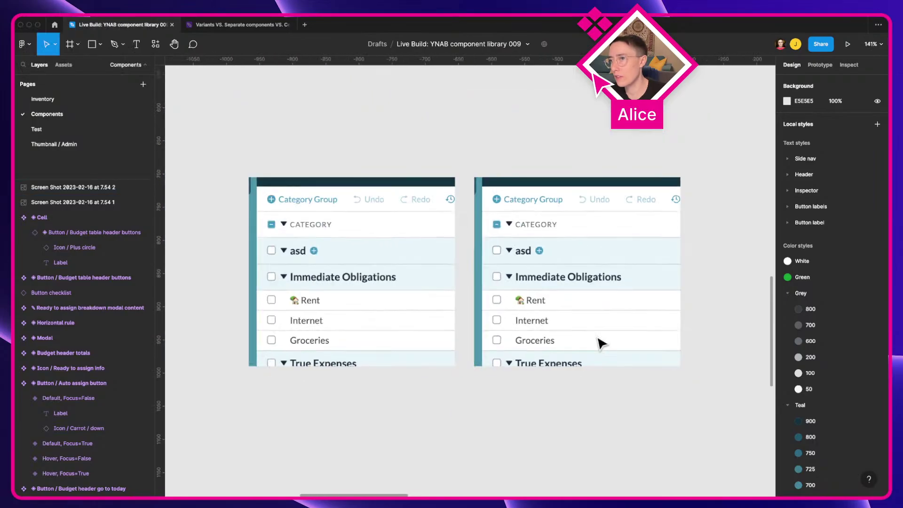
left_click_drag(598, 342, 497, 467)
scroll(497, 466, "right", 10)
scroll(497, 467, "up", 3)
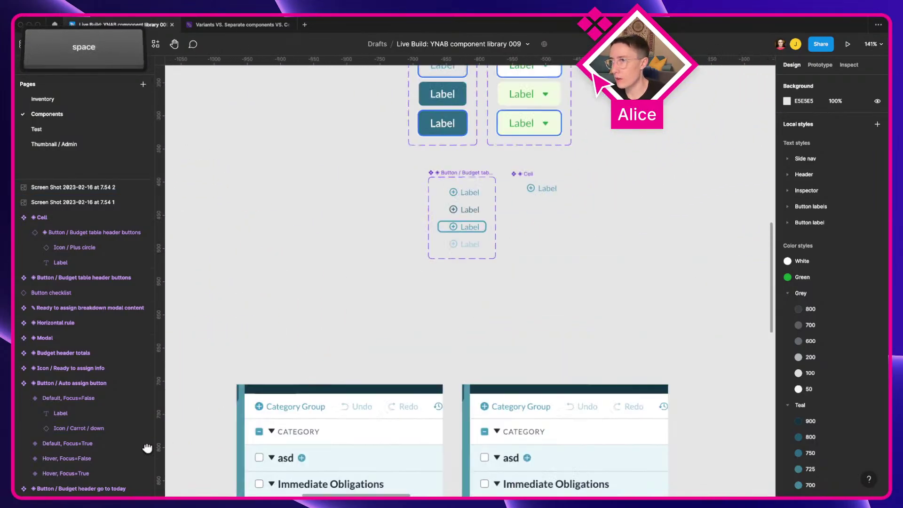
scroll(379, 207, "up", 5)
scroll(475, 187, "left", 2)
left_click(456, 222)
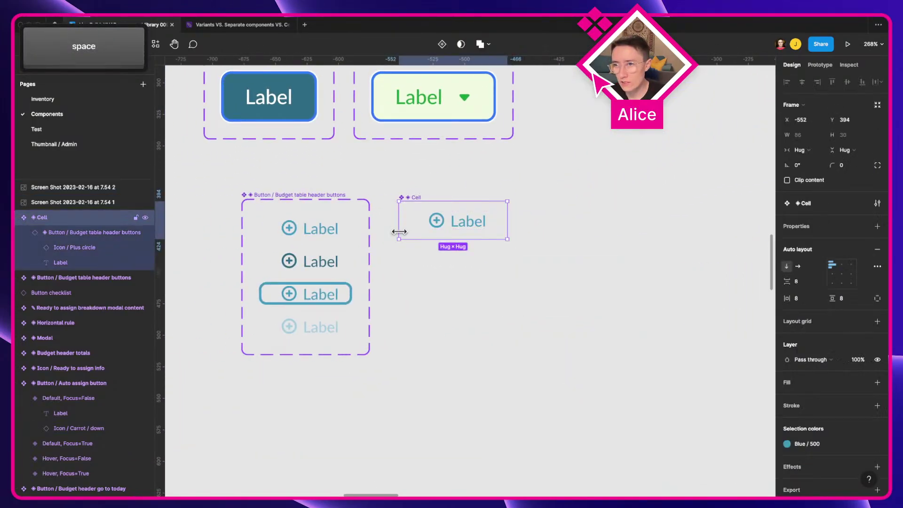
left_click_drag(457, 227, 459, 300)
key("alt+super+b")
key("alt+super+k")
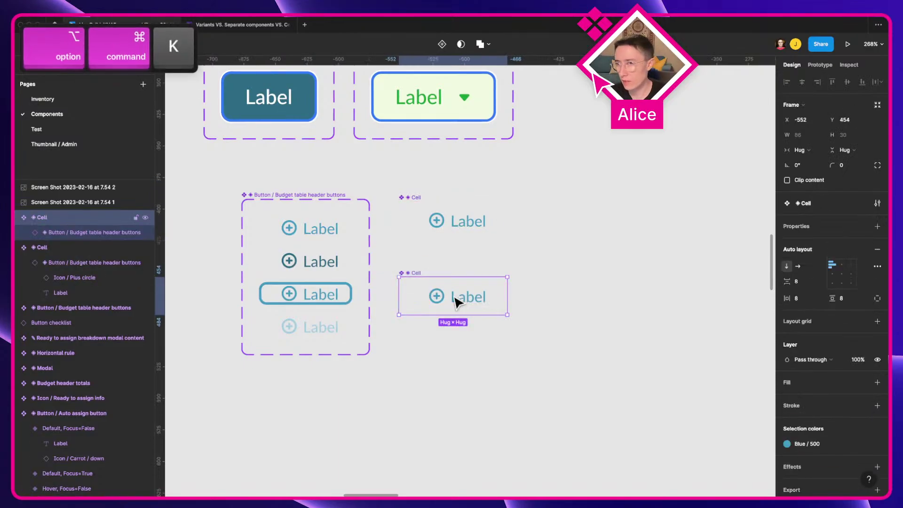
Combine the two Cell components as variants, add auto layout to the set, and move it to X -525, Y 408.
left_click(436, 220, "shift")
left_click(835, 238)
key("shift+a")
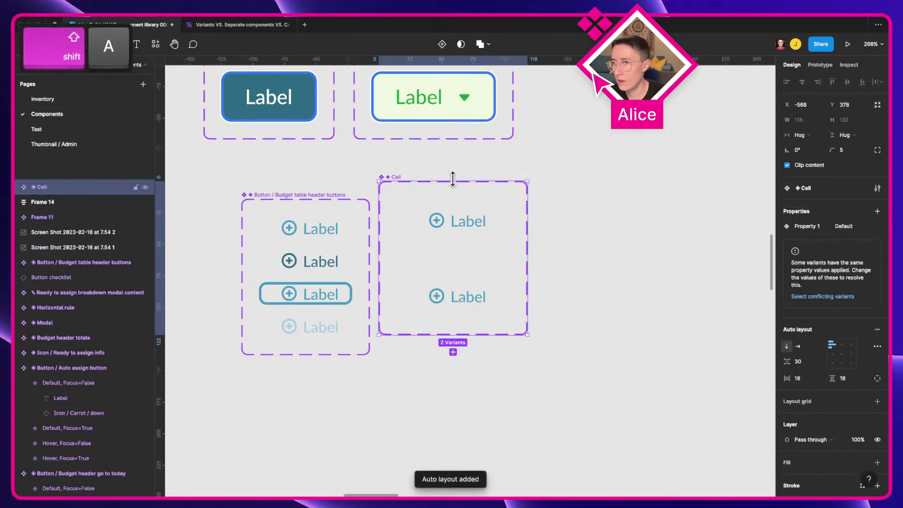
left_click_drag(402, 184, 456, 221)
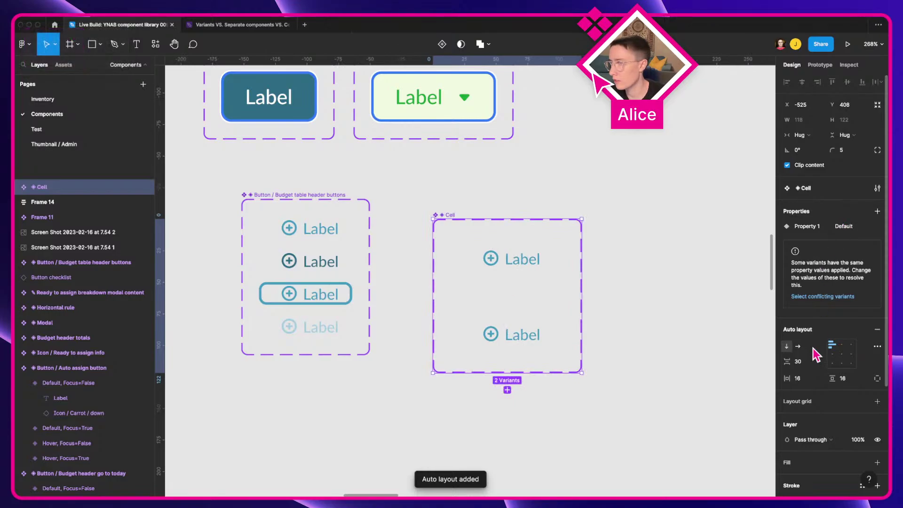
Set the spacing between the variants in the Cell component set to 16.
key("1")
key("6")
key("Return")
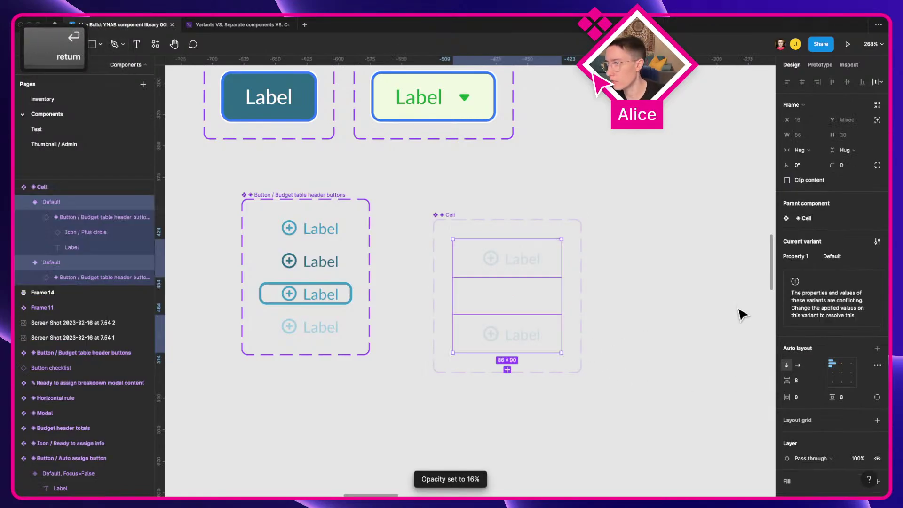
key("super+z")
key("Return")
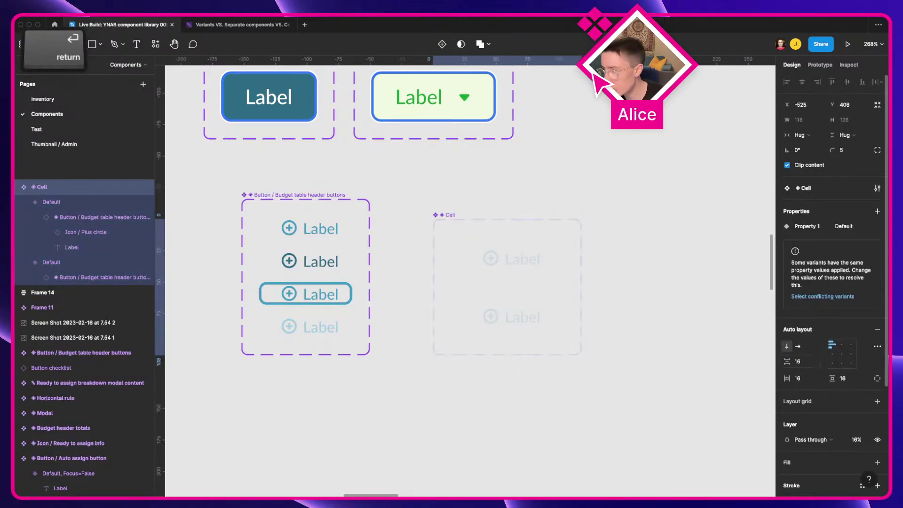
Check the Cell variants' layer properties and set the Cell component set's opacity to 100%.
left_click(553, 260)
key("super+a")
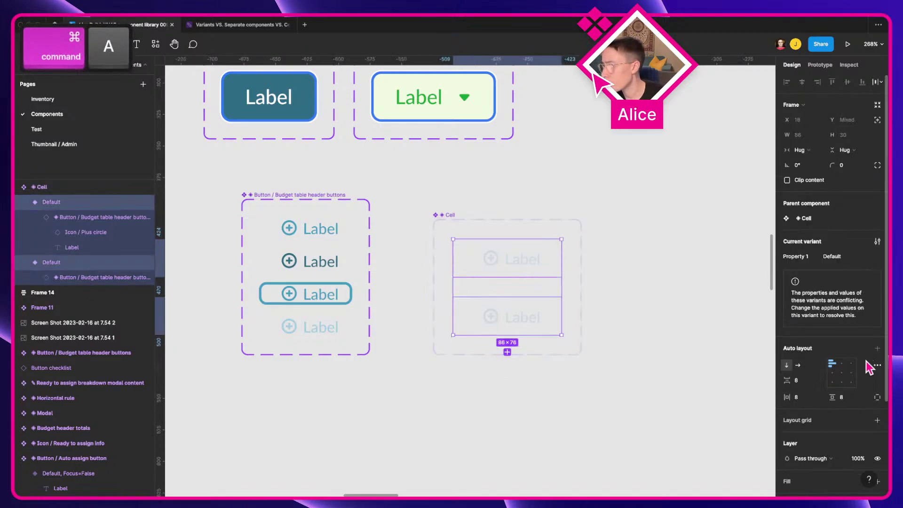
scroll(853, 317, "down", 3)
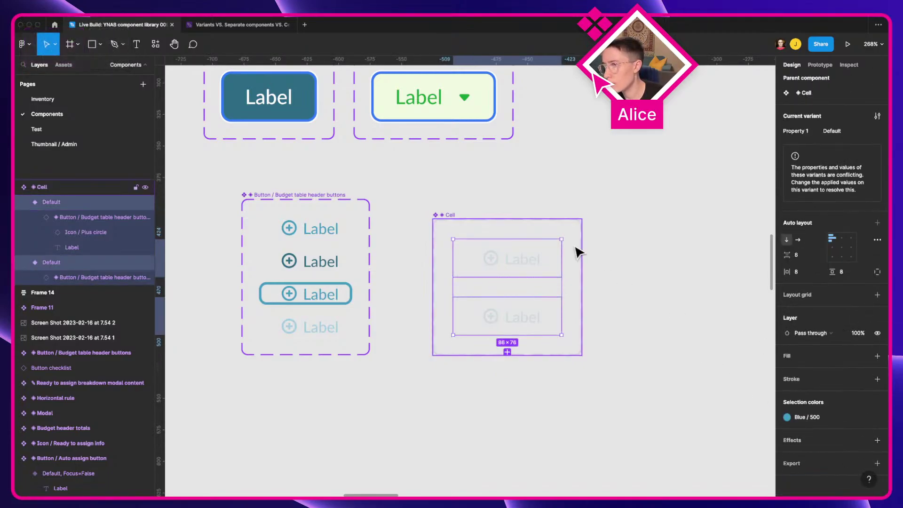
scroll(784, 252, "up", 3)
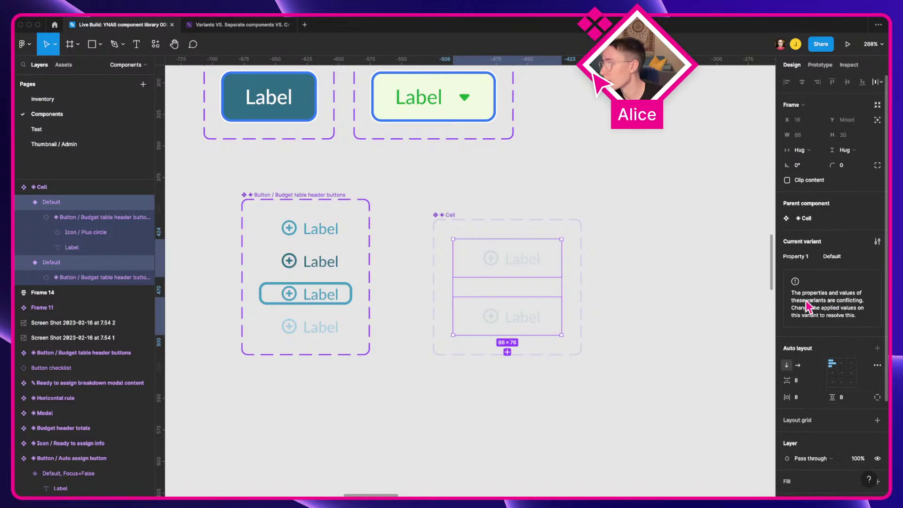
left_click(445, 214)
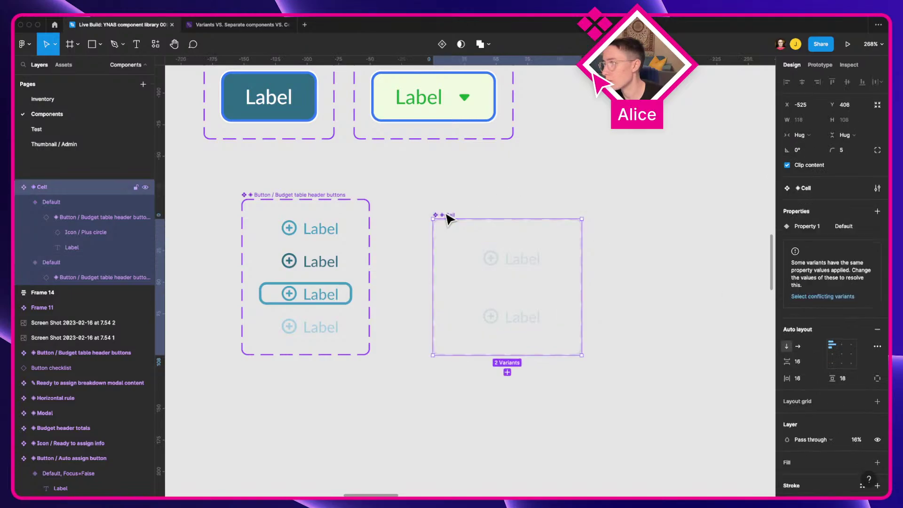
type("100")
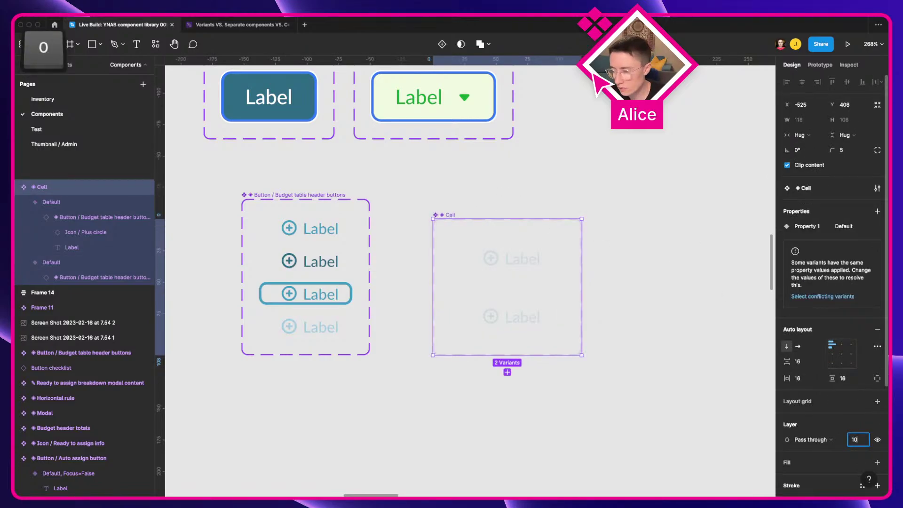
key("Return")
left_click(600, 427)
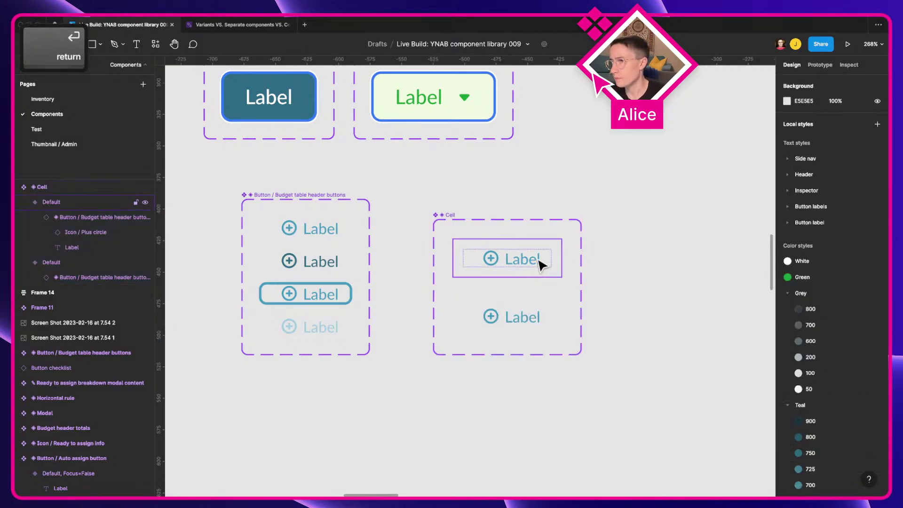
Set the Property 1 value of the first Cell variant to "Body cell".
left_click(541, 271)
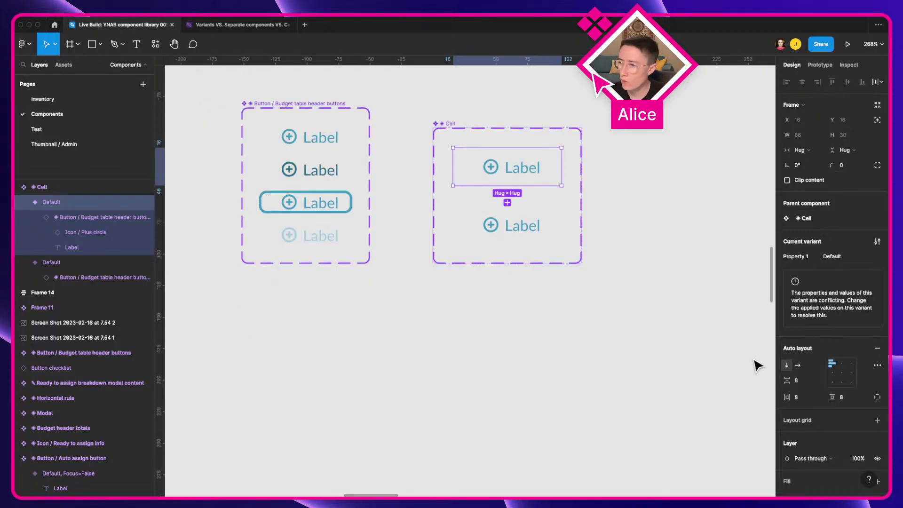
scroll(794, 376, "down", 3)
scroll(794, 348, "up", 3)
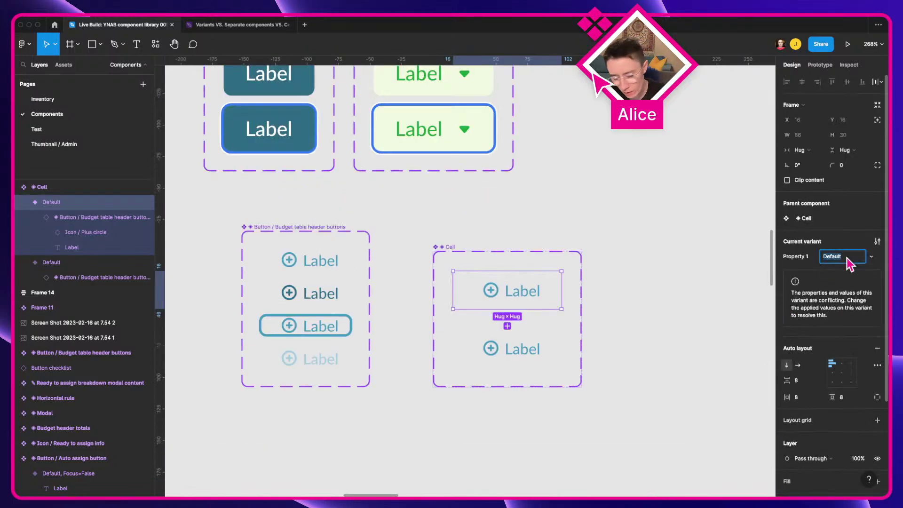
type("Bodyn")
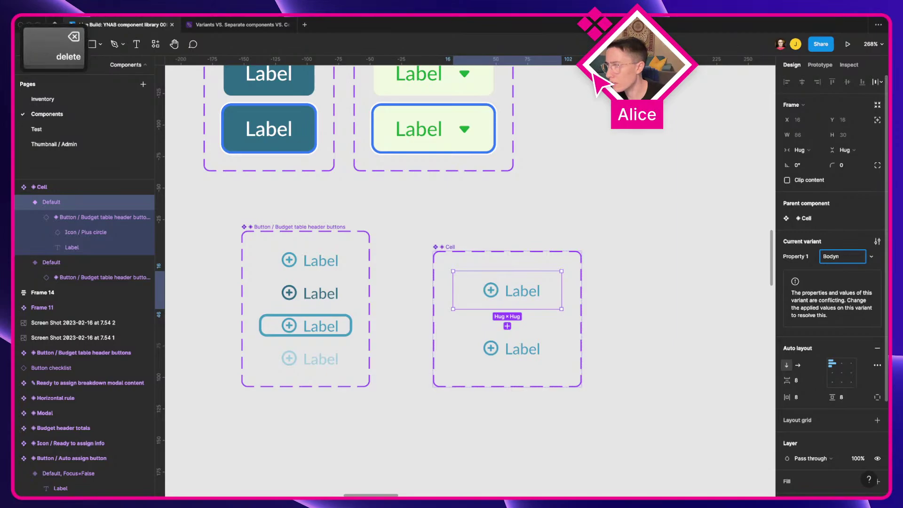
key("BackSpace")
type("cell")
key("Return")
Switch to the browser and inspect the name cell of the Computer Replacement row in the budget table's markup.
key("ctrl+a")
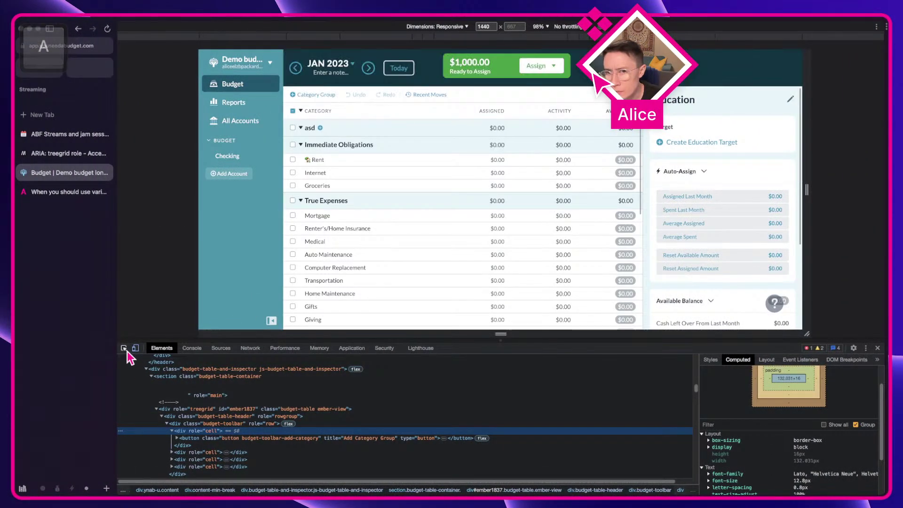
left_click(123, 348)
left_click(334, 267)
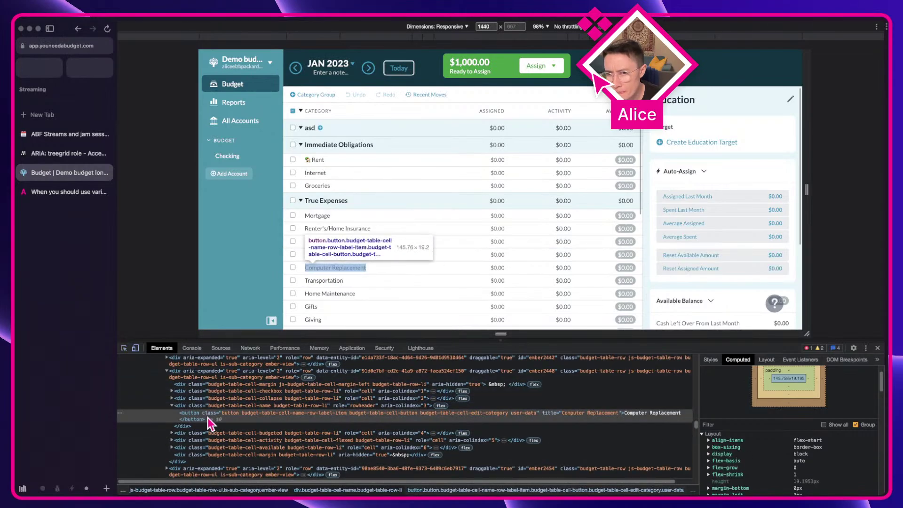
left_click(224, 406)
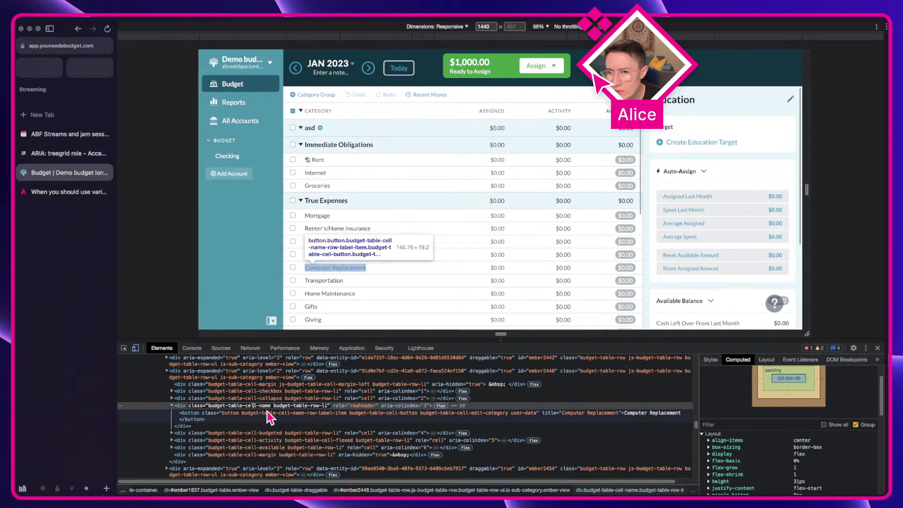
Switch back to Figma and set the first Cell variant's Property 1 value to "Budget table cell".
key("ctrl+Right")
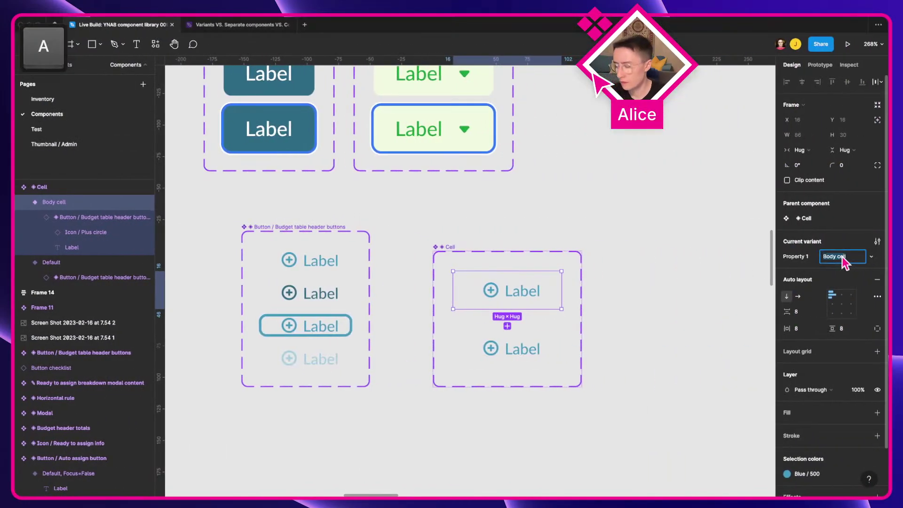
type("Budget tab")
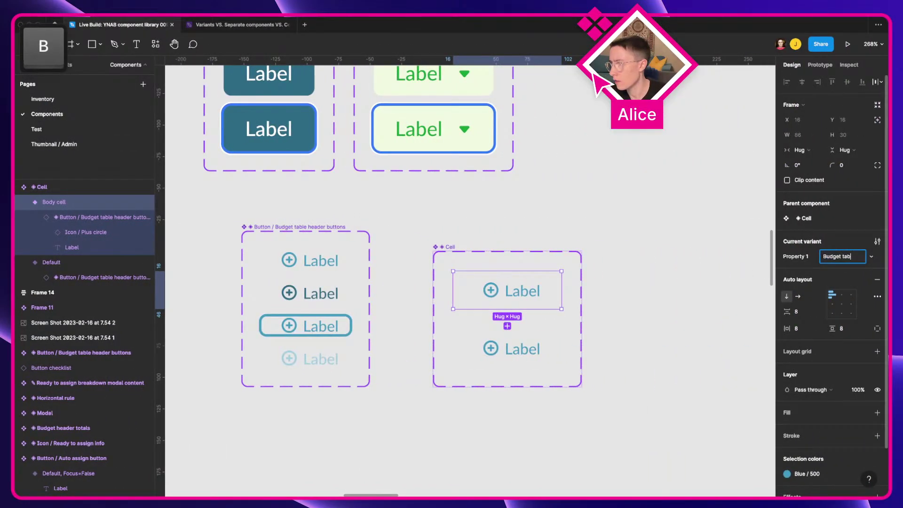
type("le cell")
key("Return")
Select the second Cell variant, then switch to the browser and inspect the Immediate Obligations row's name cell.
left_click(545, 339)
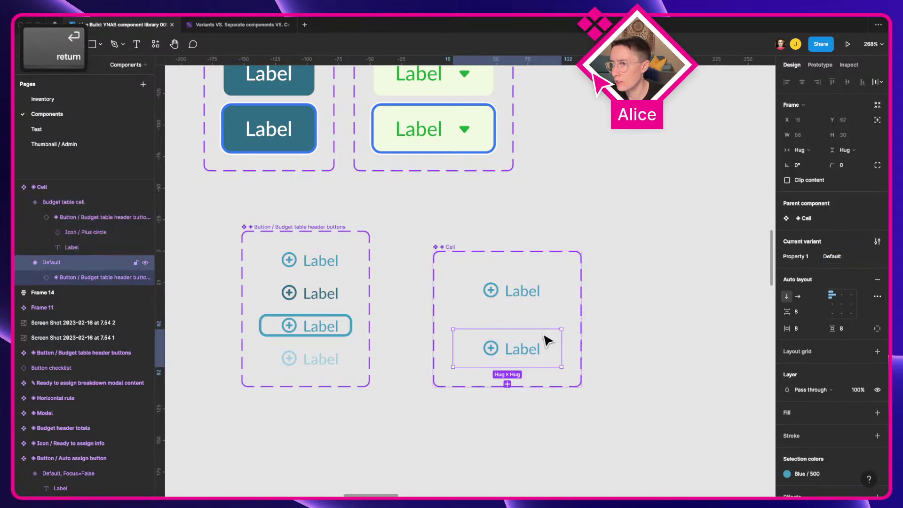
key("ctrl+Left")
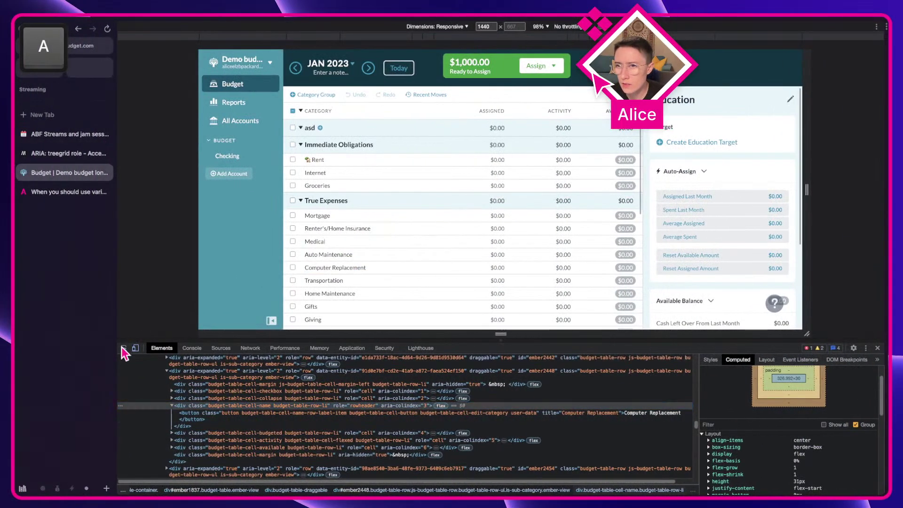
left_click(351, 147)
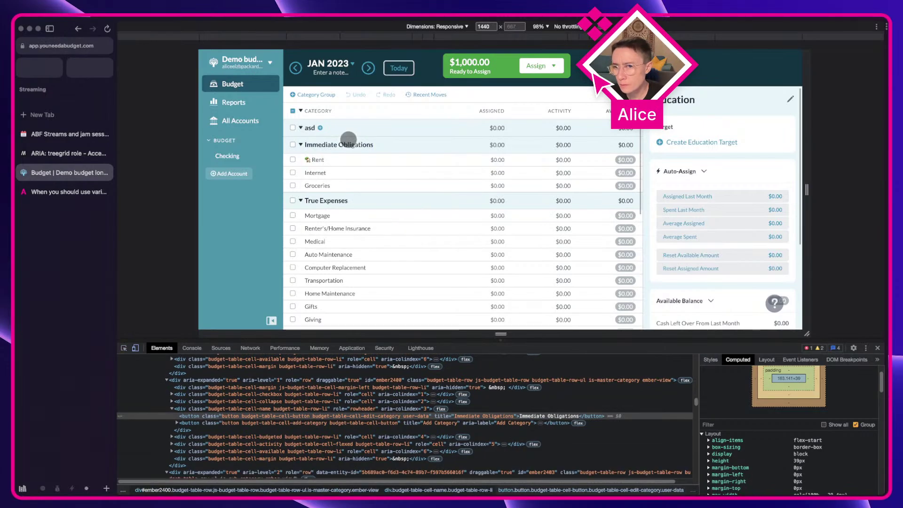
left_click(263, 409)
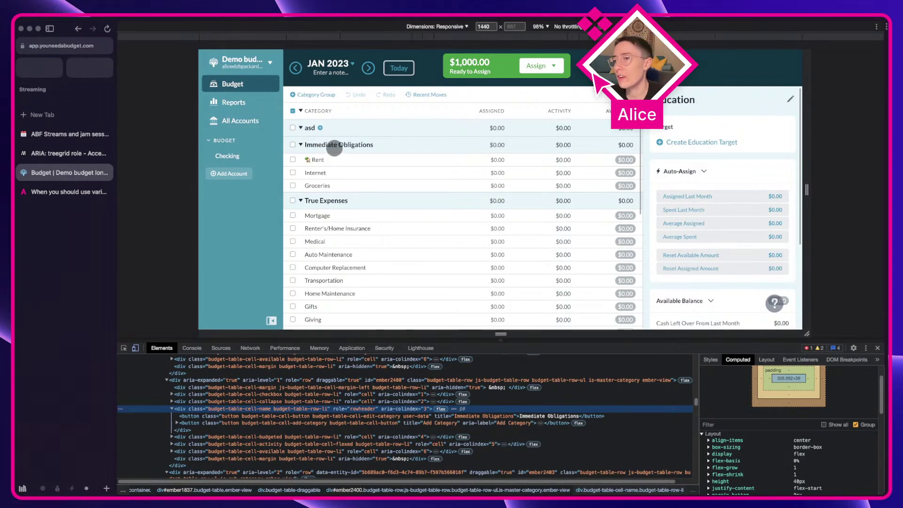
Switch back to Figma and set the second Cell variant's Property 1 value to "Category group".
key("super+Tab")
left_click(836, 256)
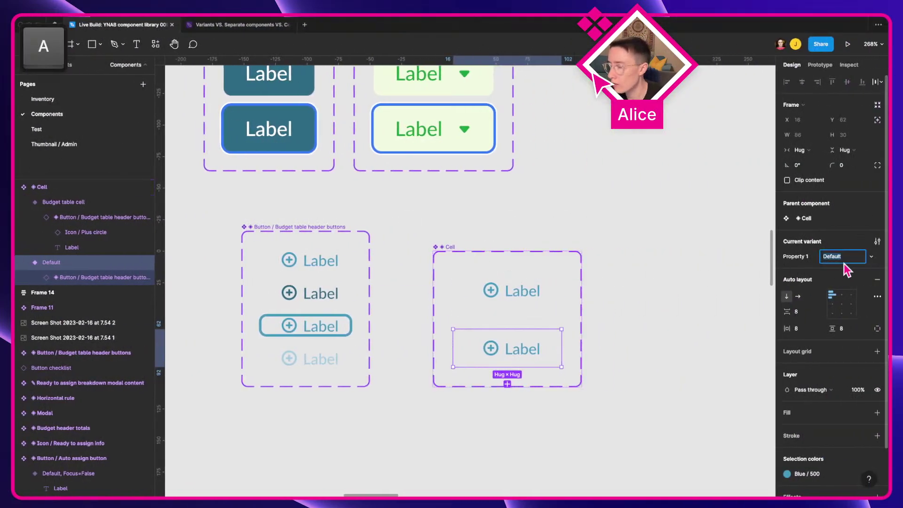
type("Category group ")
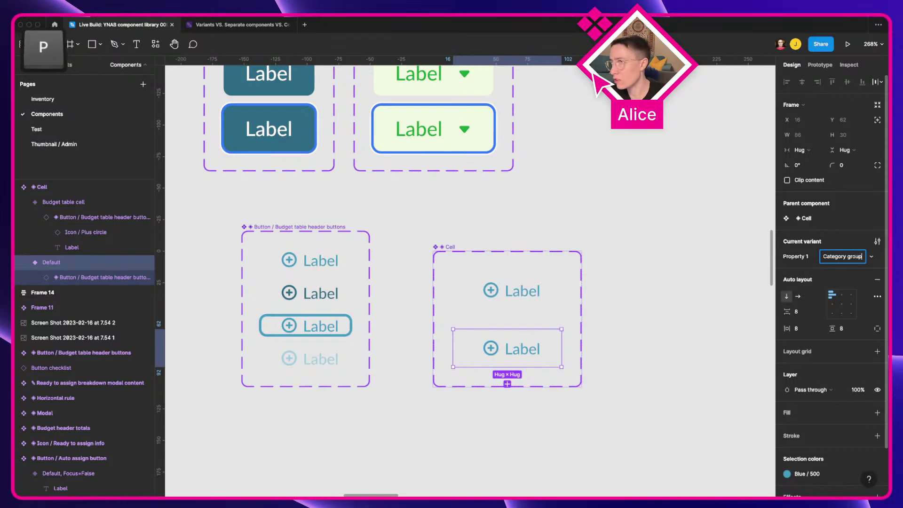
type("cell")
key("Return")
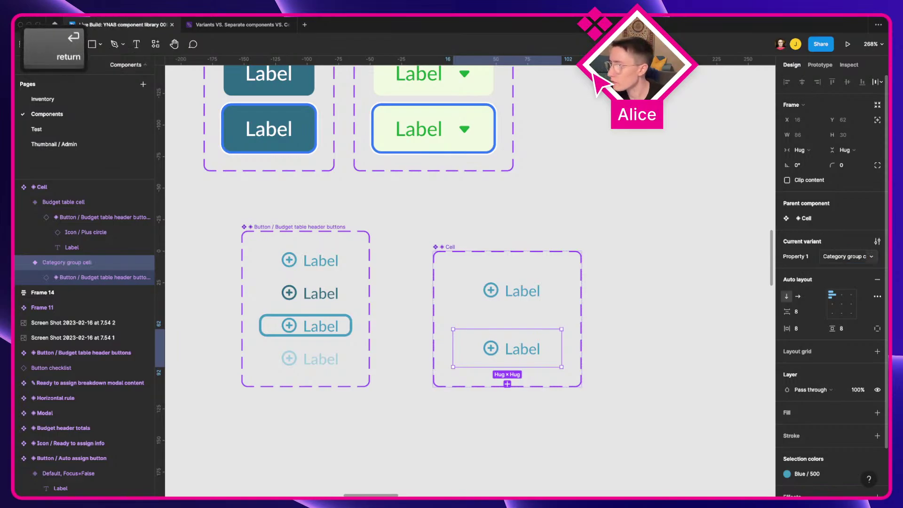
key("Right")
key("BackSpace")
key("BackSpace")
key("BackSpace")
key("BackSpace")
key("BackSpace")
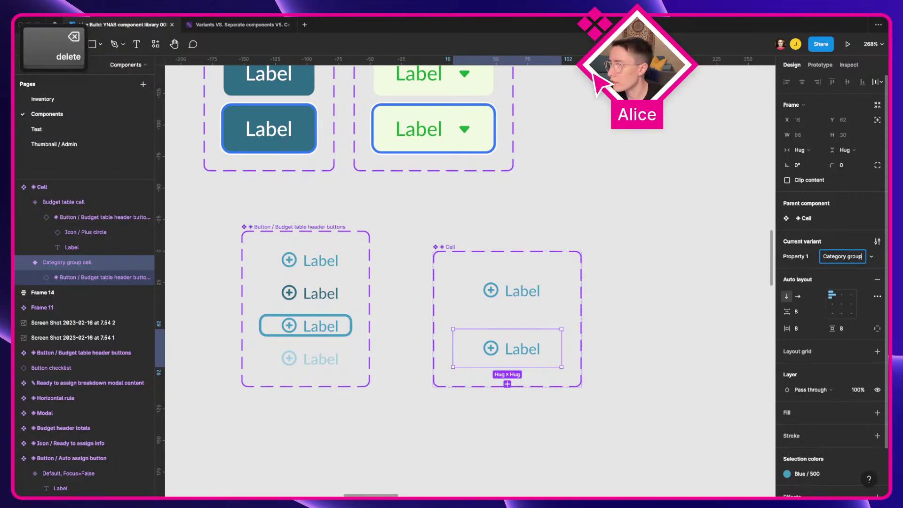
key("Return")
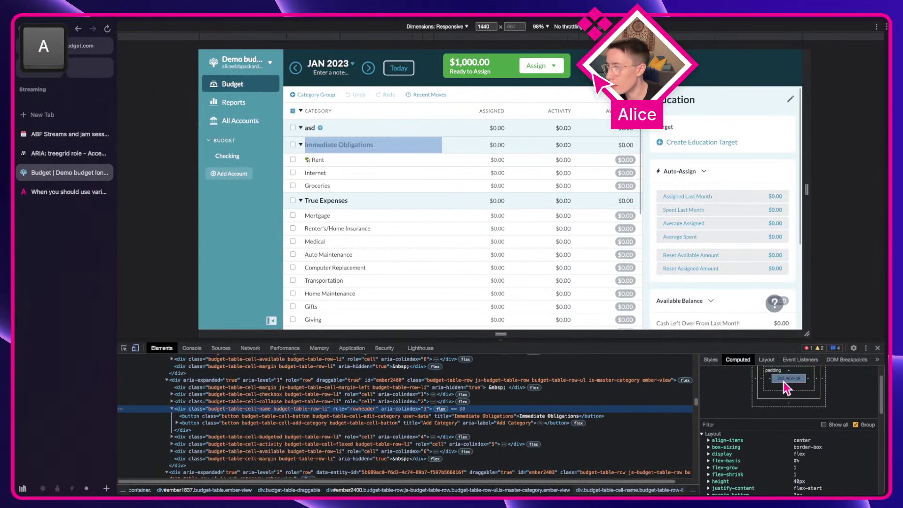
Set the Category group variant's vertical padding to 13.
key("ctrl+Right")
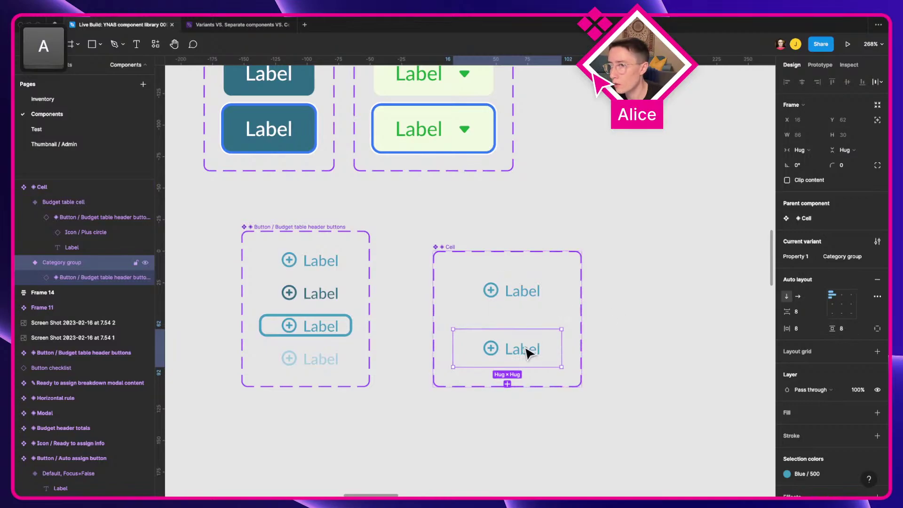
left_click(846, 329)
key("Up")
key("Up")
key("Up")
key("Up")
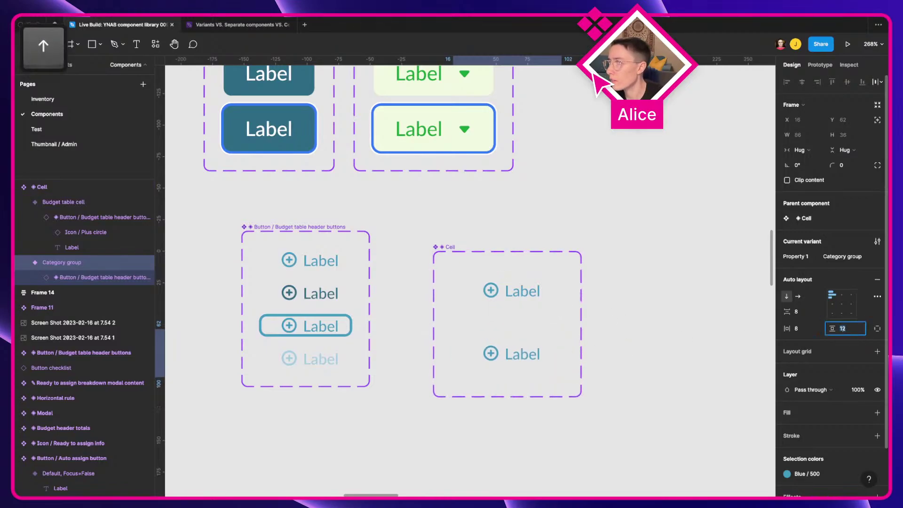
key("Up")
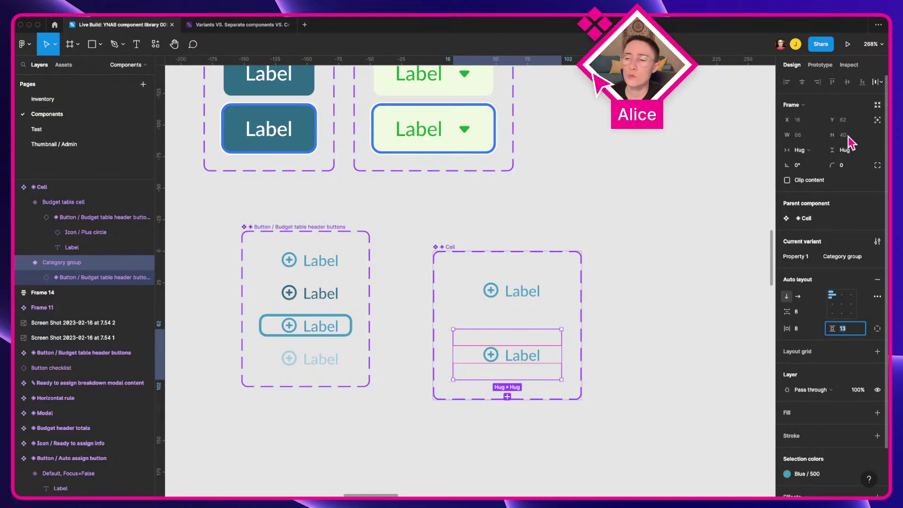
Switch to the browser and inspect the toolbar cell around the Category Group button to check its box dimensions.
key("ctrl+Left")
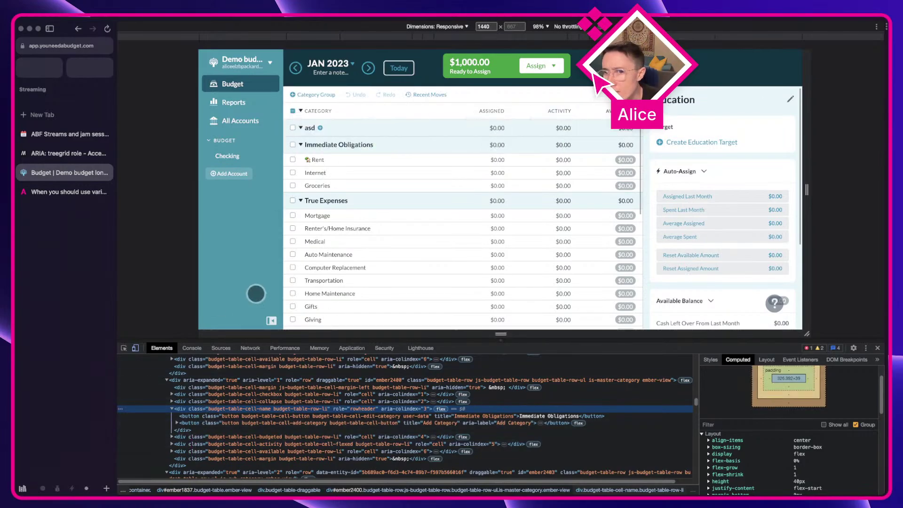
left_click(123, 348)
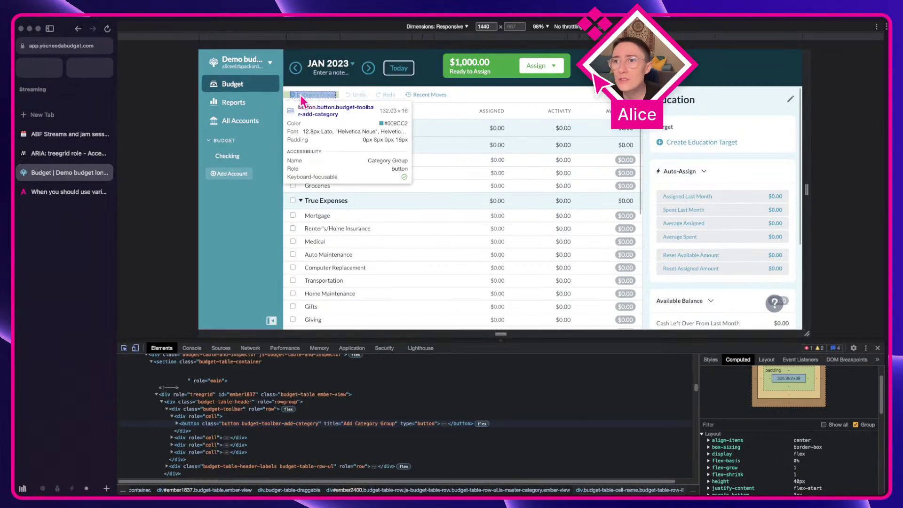
left_click(302, 97)
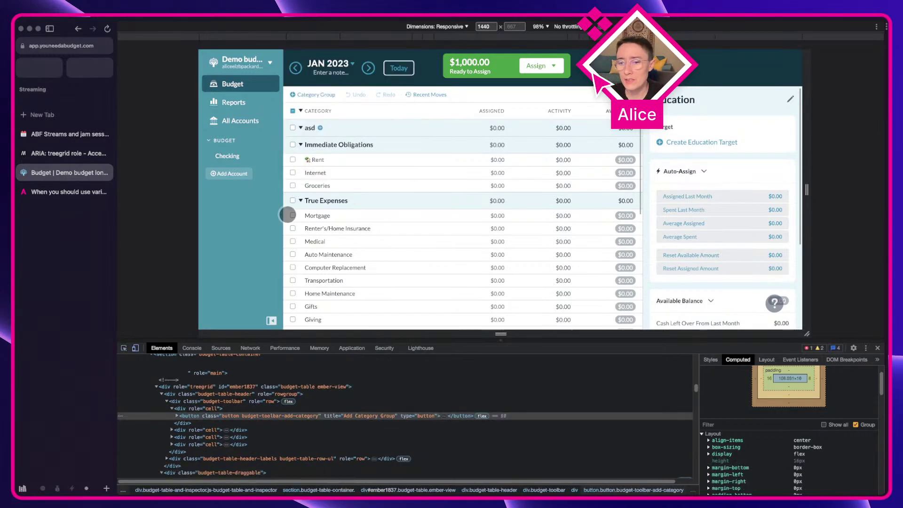
left_click(237, 408)
scroll(806, 423, "up", 2)
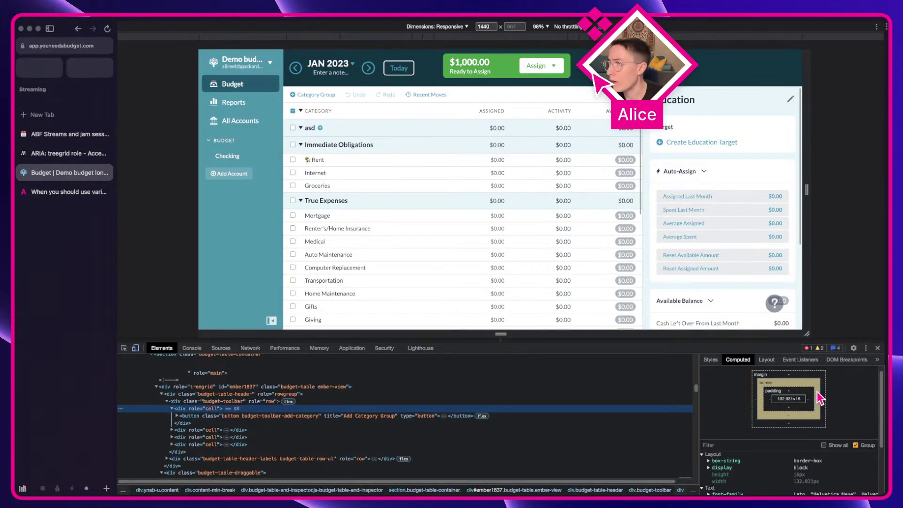
Switch to Figma and crop the dark strip off the top of the second table screenshot, leaving it 271 high at Y 719.
key("super+Tab")
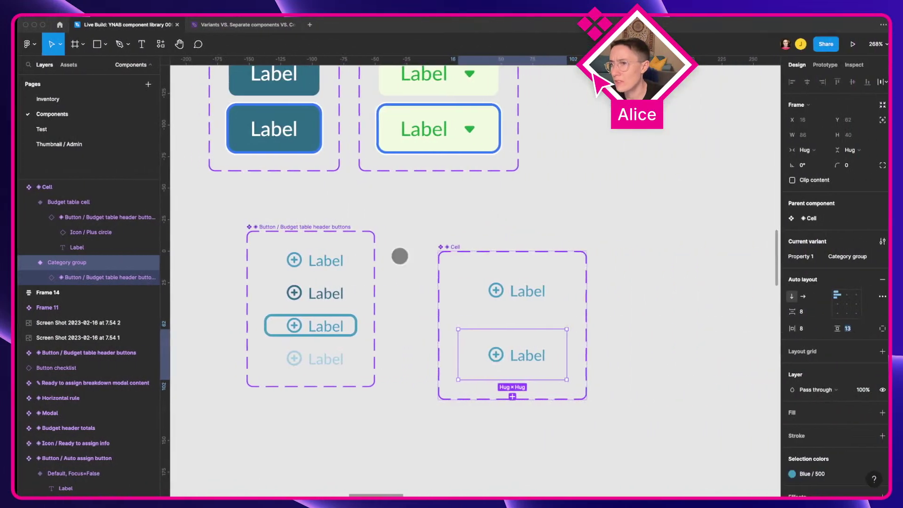
left_click(476, 421)
left_click_drag(477, 421, 490, 199)
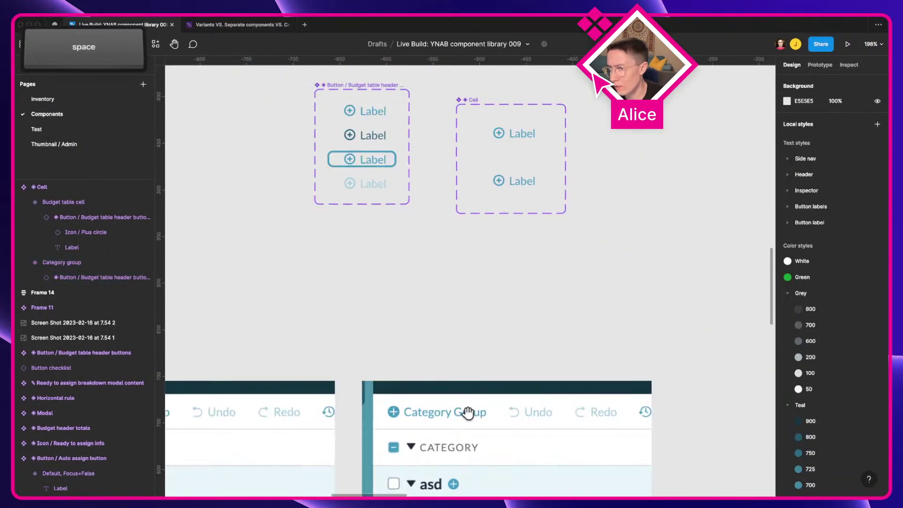
left_click_drag(468, 409, 445, 219)
scroll(445, 225, "down", 5)
left_click(446, 234)
left_click(458, 332)
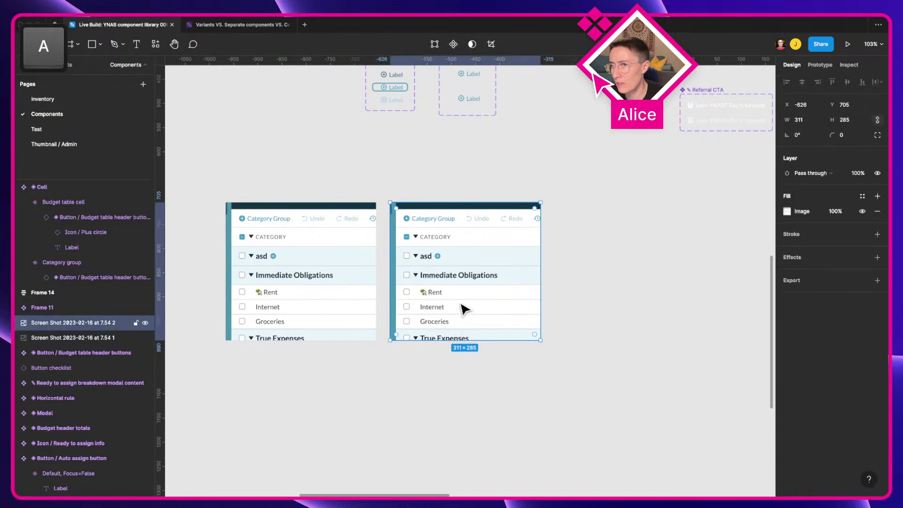
scroll(447, 195, "up", 5)
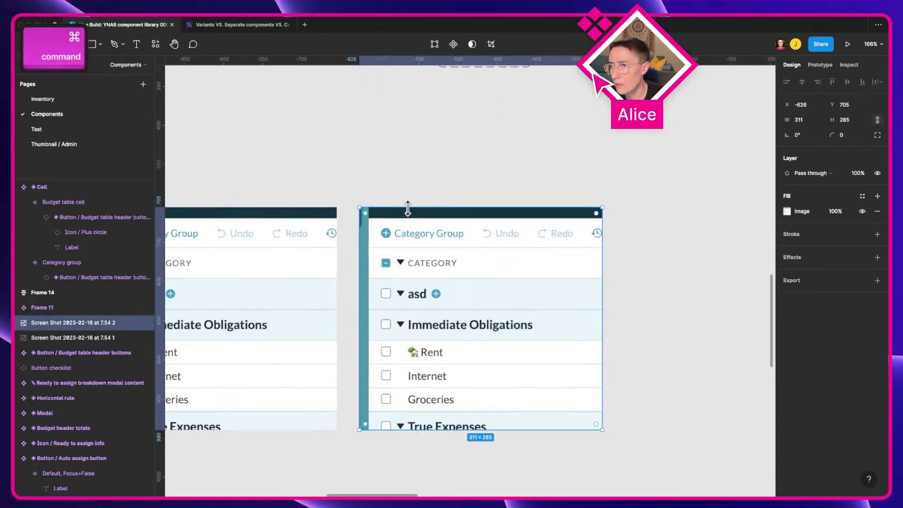
left_click_drag(408, 205, 413, 217)
scroll(413, 217, "up", 15)
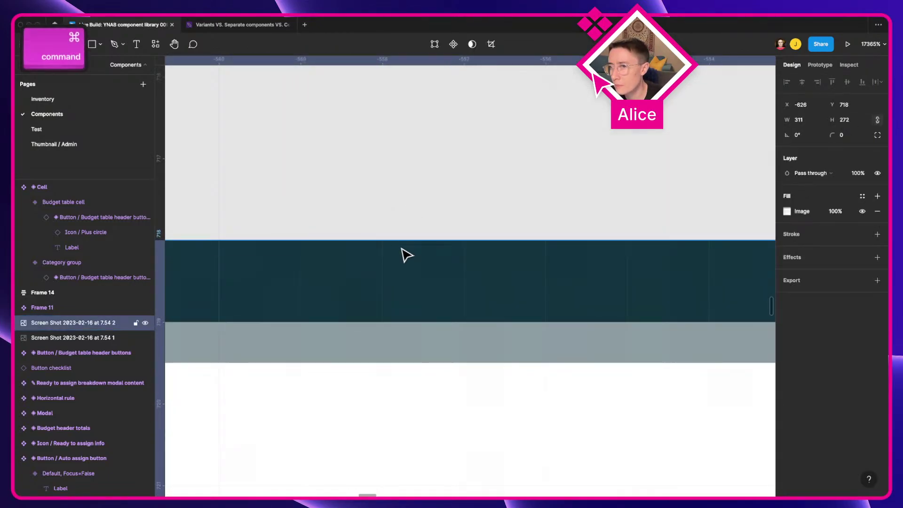
left_click_drag(405, 263, 407, 306)
scroll(407, 307, "down", 8)
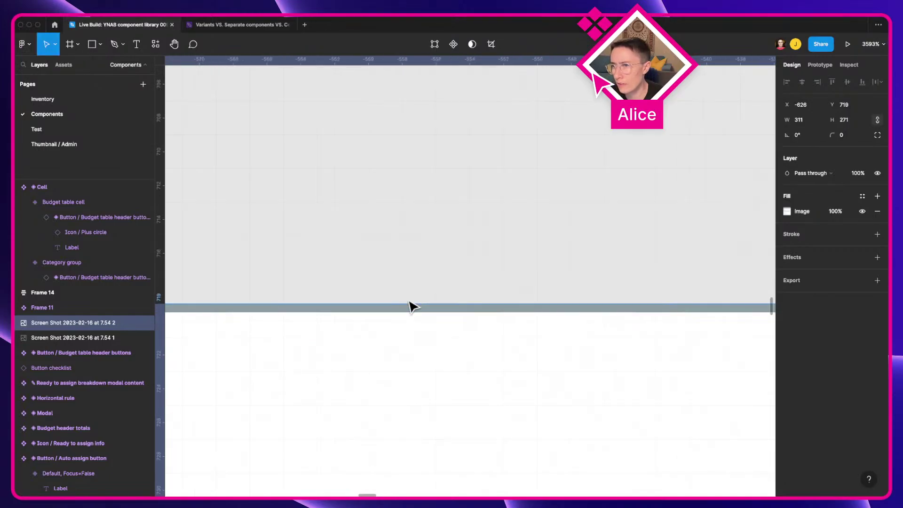
scroll(408, 299, "down", 10)
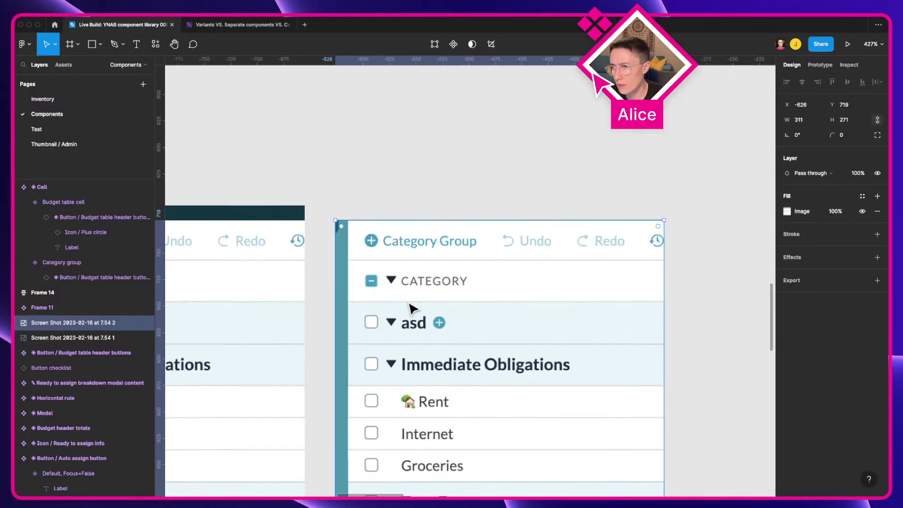
Crop the second table screenshot from below so only the toolbar row with Category Group, Undo and Redo remains.
left_click_drag(409, 437, 418, 232)
scroll(422, 229, "up", 3)
scroll(422, 229, "up", 4)
left_click(422, 254)
scroll(421, 255, "down", 8)
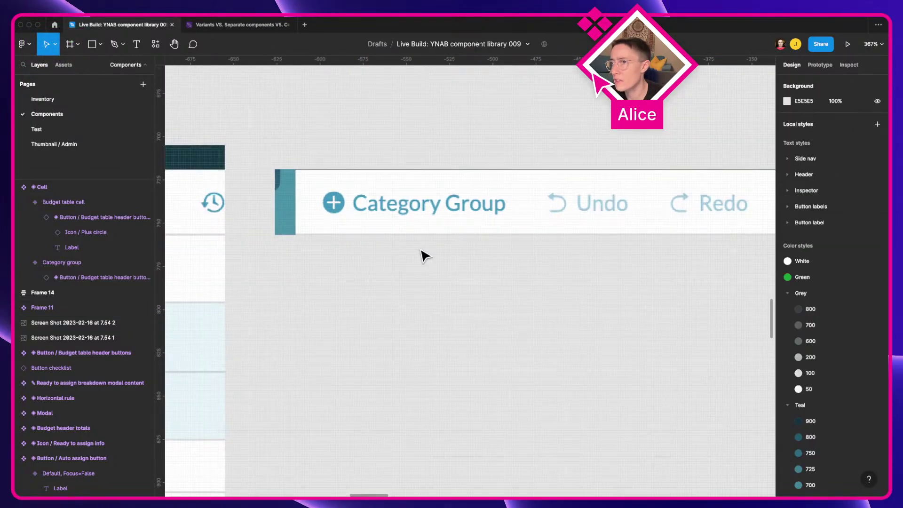
Duplicate the Category group variant inside the Cell component set to add a third variant.
scroll(389, 229, "down", 5)
key("space")
left_click_drag(389, 229, 361, 397)
scroll(407, 325, "up", 3)
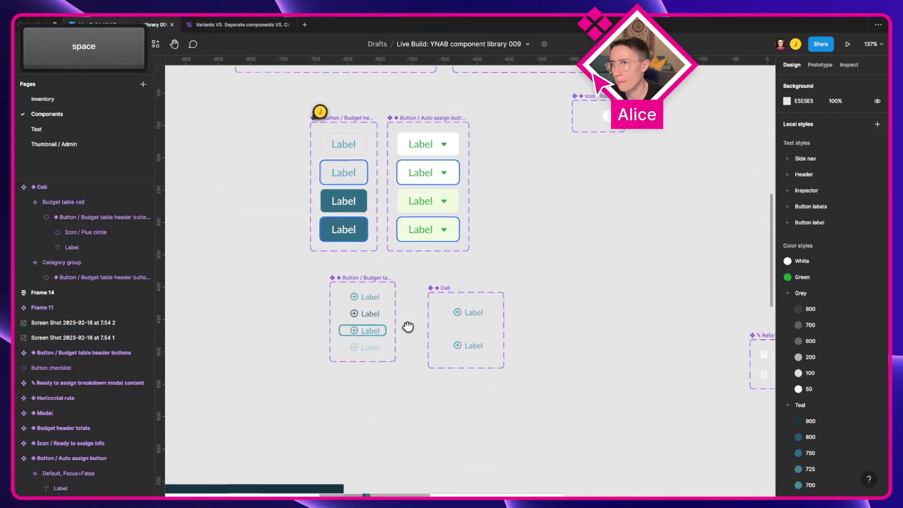
left_click(459, 358)
key("super+d")
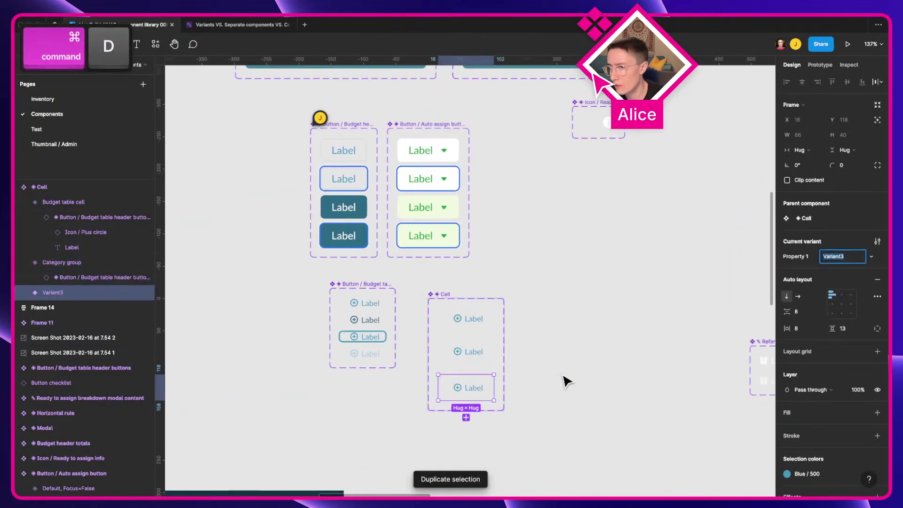
Rename the third Cell variant "Header cell", checking the table header markup in the browser for the name.
left_click(853, 258)
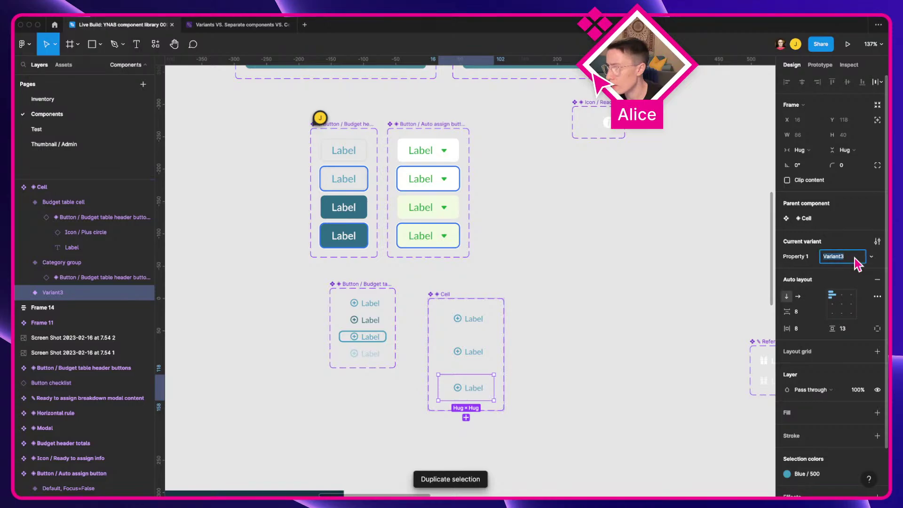
key("super+Tab")
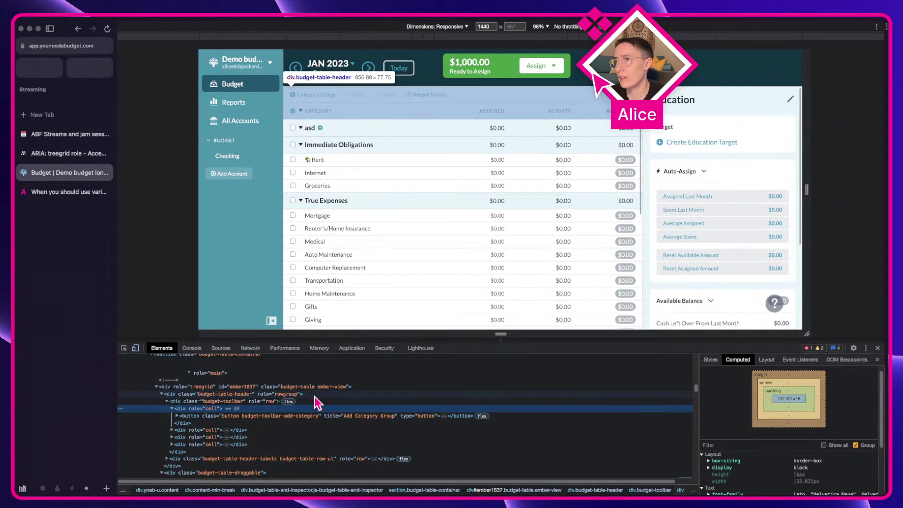
key("super+Tab")
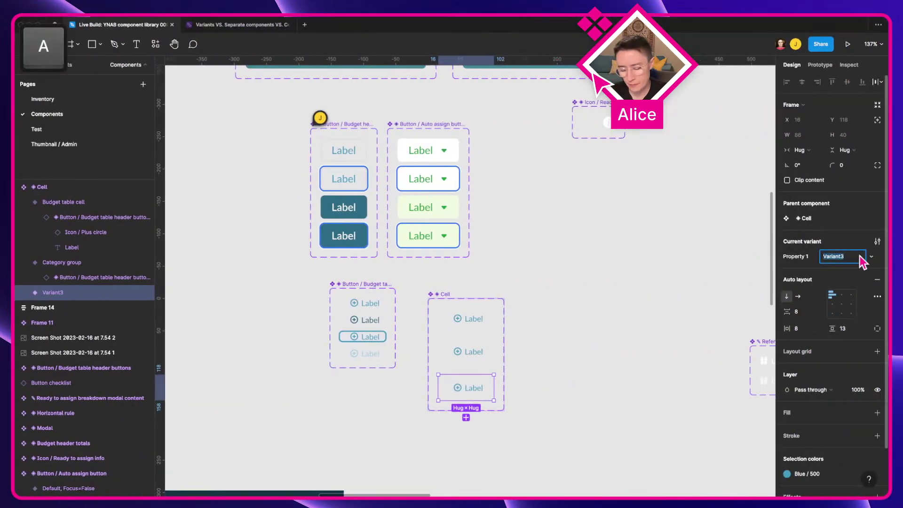
Switch to the browser and inspect the toolbar row, the header labels row and the CATEGORY column header's box dimensions.
key("super+Tab")
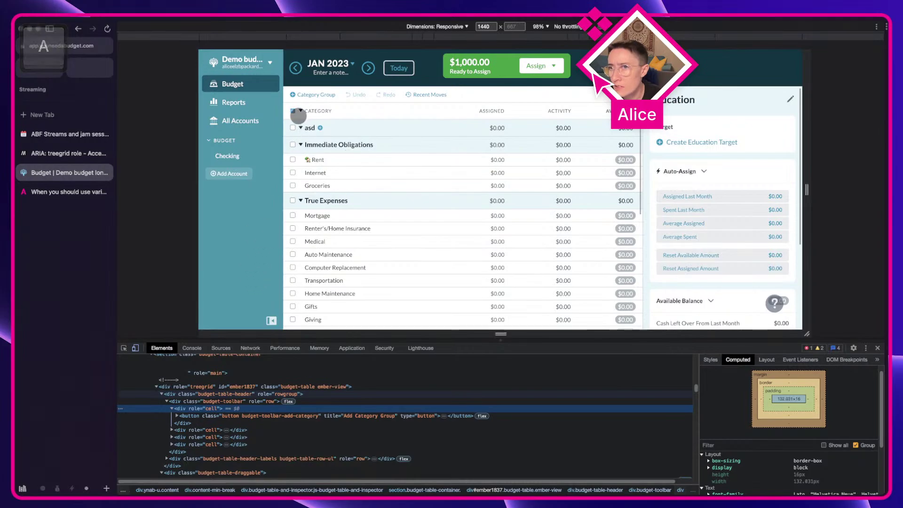
left_click(166, 401)
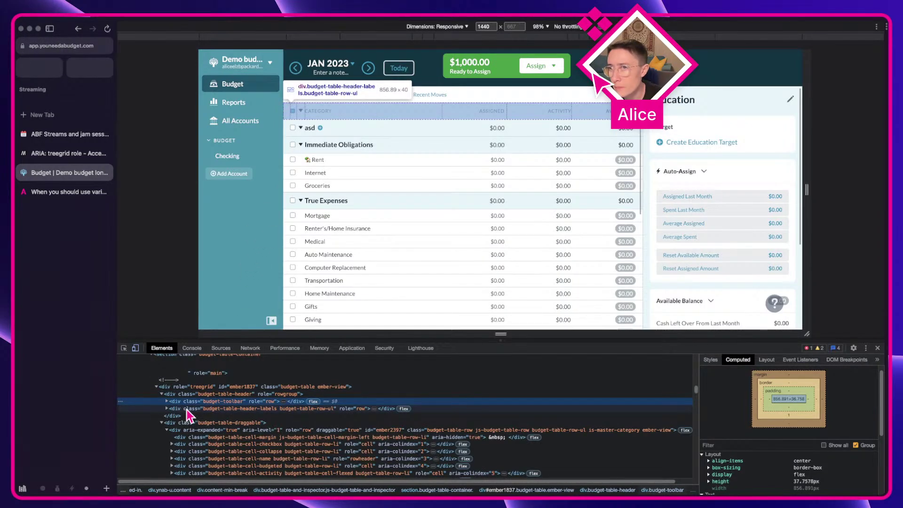
left_click(183, 408)
left_click(124, 348)
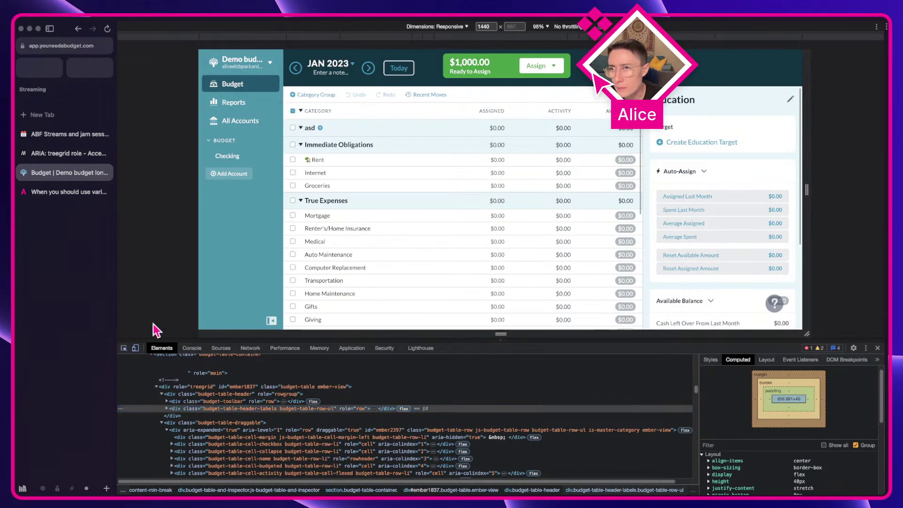
left_click(323, 112)
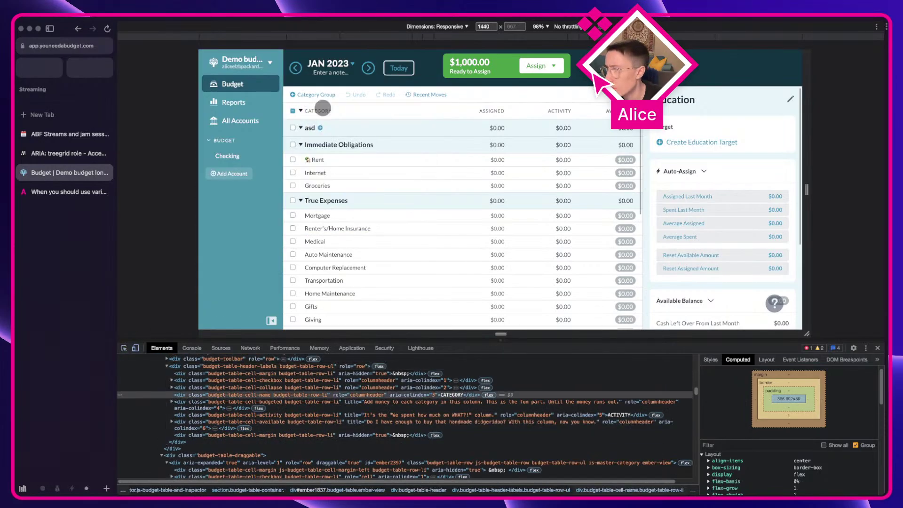
Switch to Figma and move the cropped toolbar screenshot beside the Header cell variant, at X -381, Y 529.
key("ctrl+Right")
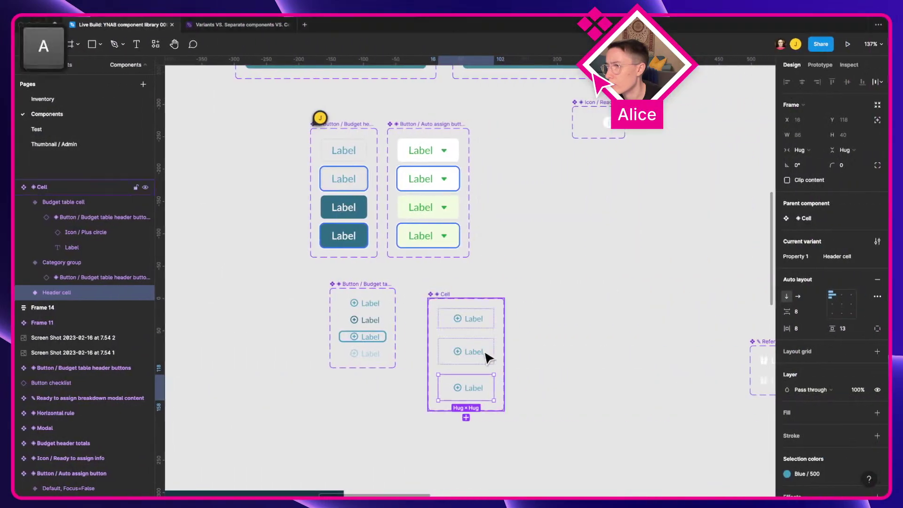
scroll(600, 382, "down", 5)
left_click(475, 363)
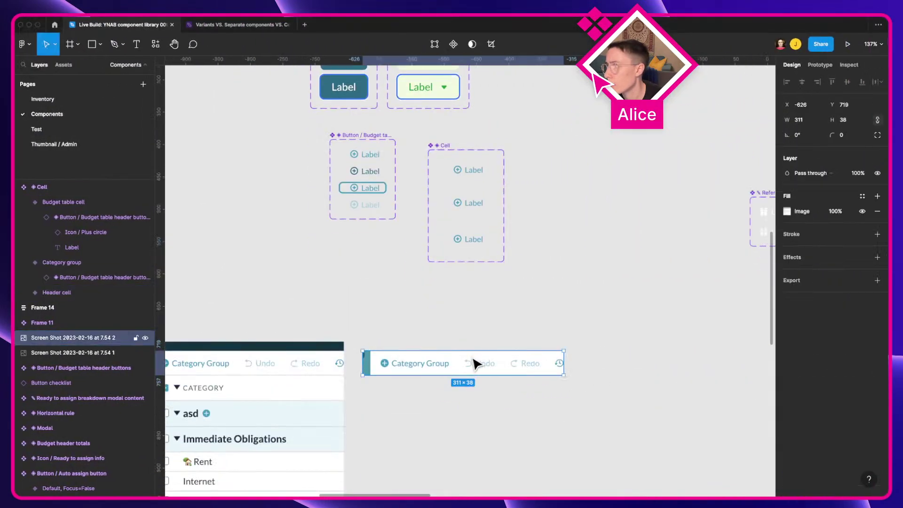
left_click_drag(462, 364, 620, 240)
scroll(620, 240, "up", 5)
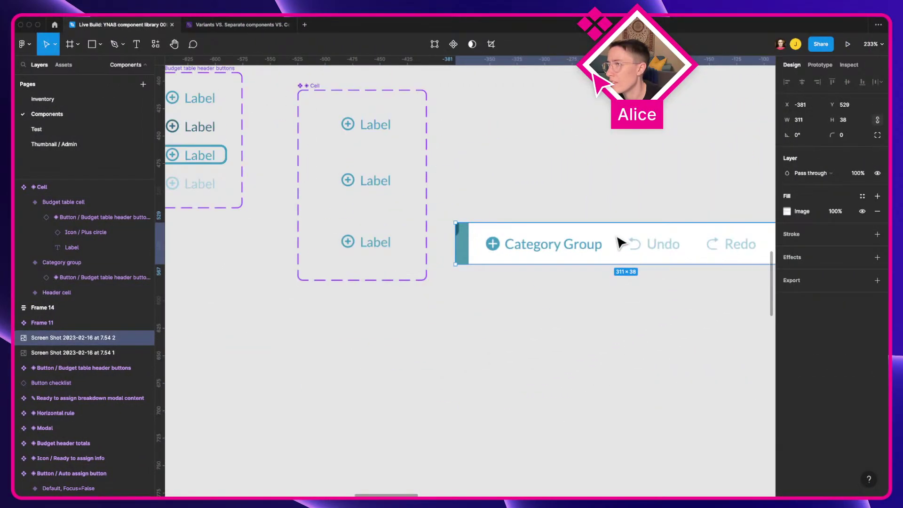
left_click(372, 243)
Switch to the browser, enlarge the budget table header and try to inspect the Category Group button.
key("ctrl+Left")
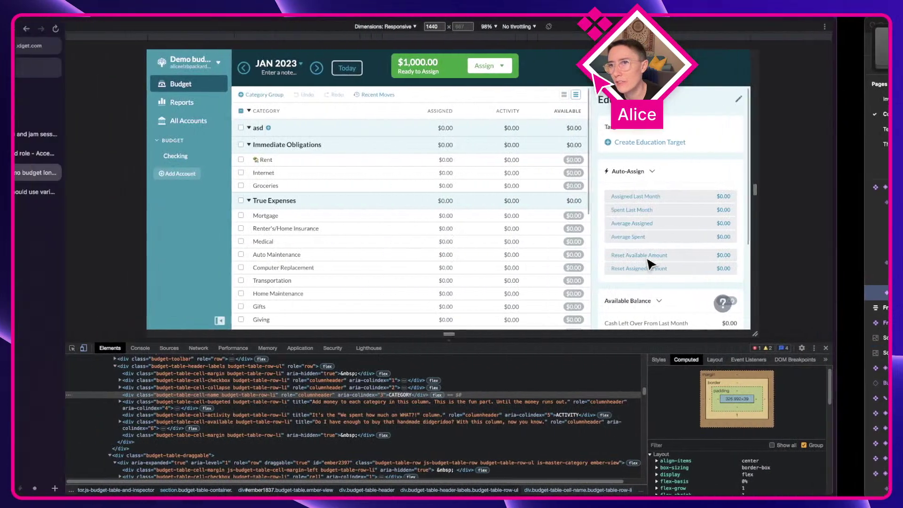
scroll(325, 116, "up", 5)
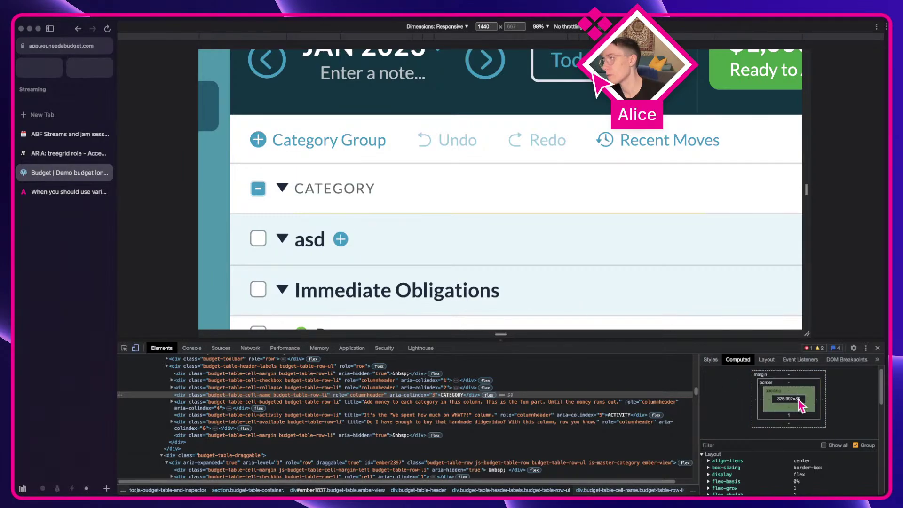
scroll(357, 140, "left", 5)
scroll(358, 140, "up", 1)
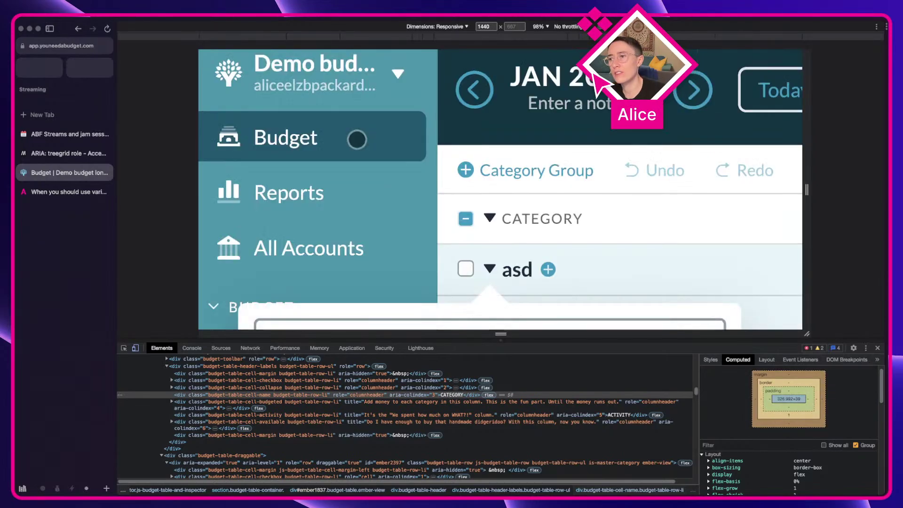
right_click(524, 181)
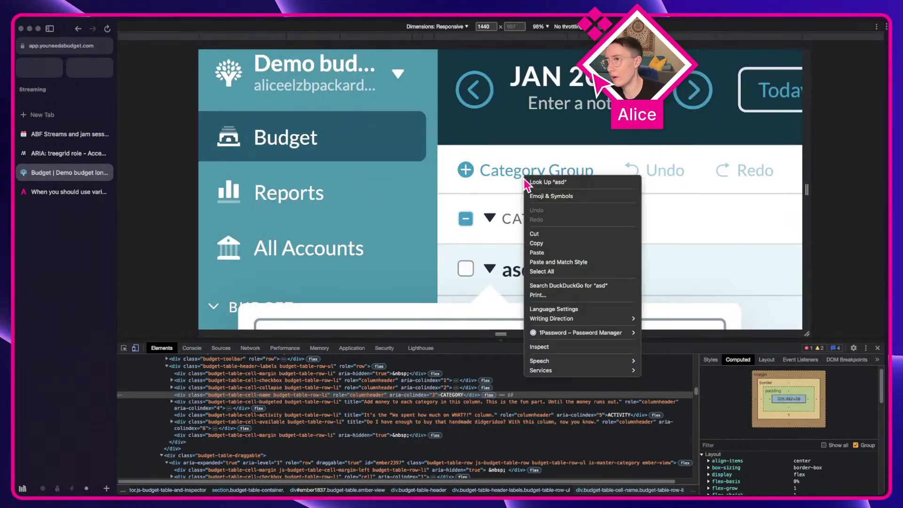
left_click(590, 348)
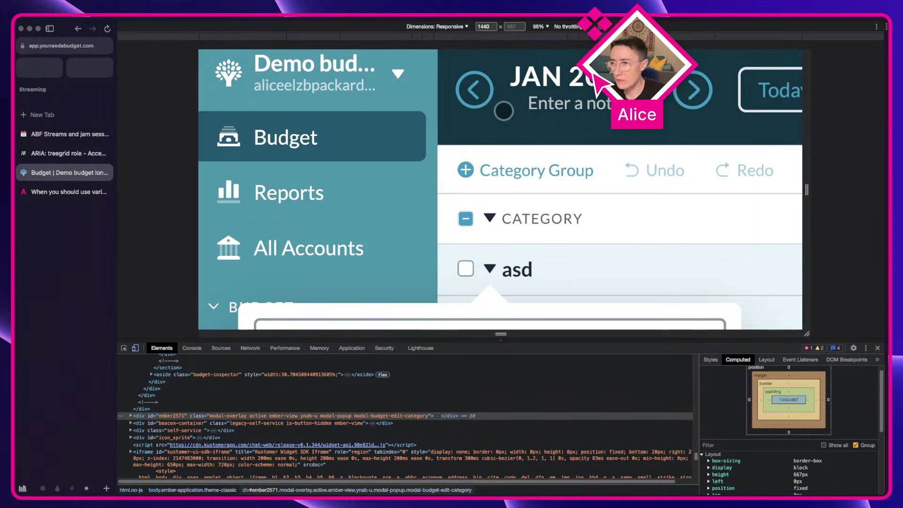
right_click(546, 171)
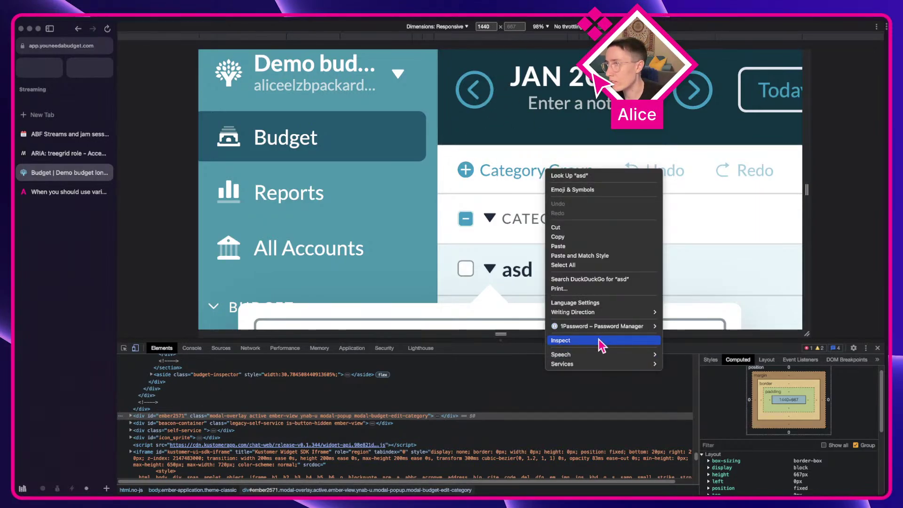
left_click(597, 340)
Switch to Figma and set the Header cell variant's vertical padding to 12.
key("super+Tab")
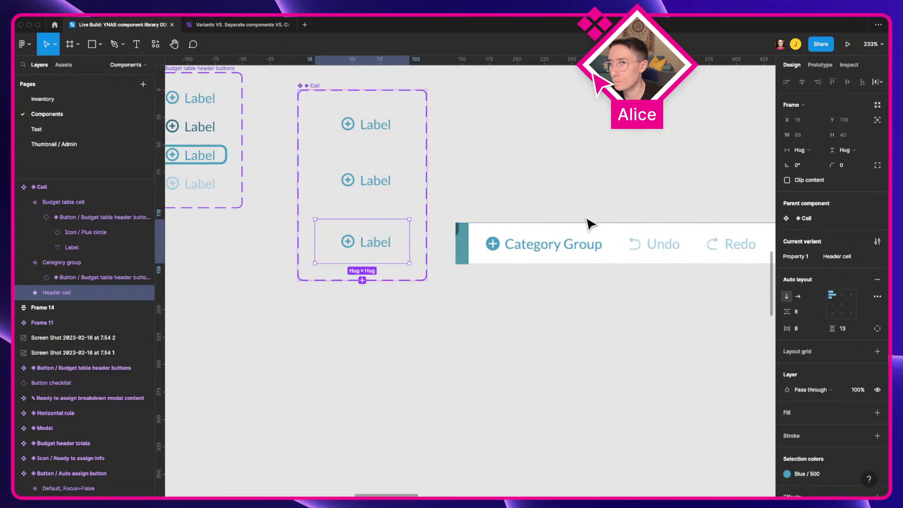
left_click(854, 259)
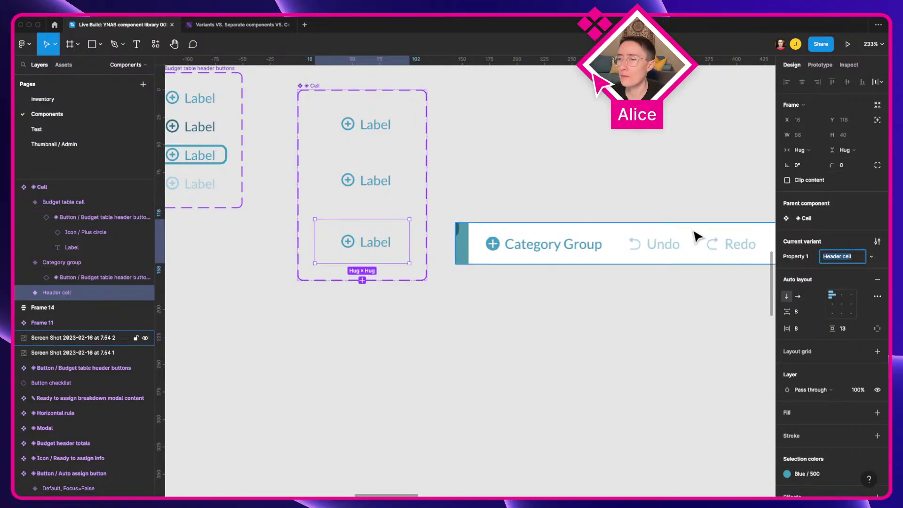
left_click(397, 198)
left_click(377, 240)
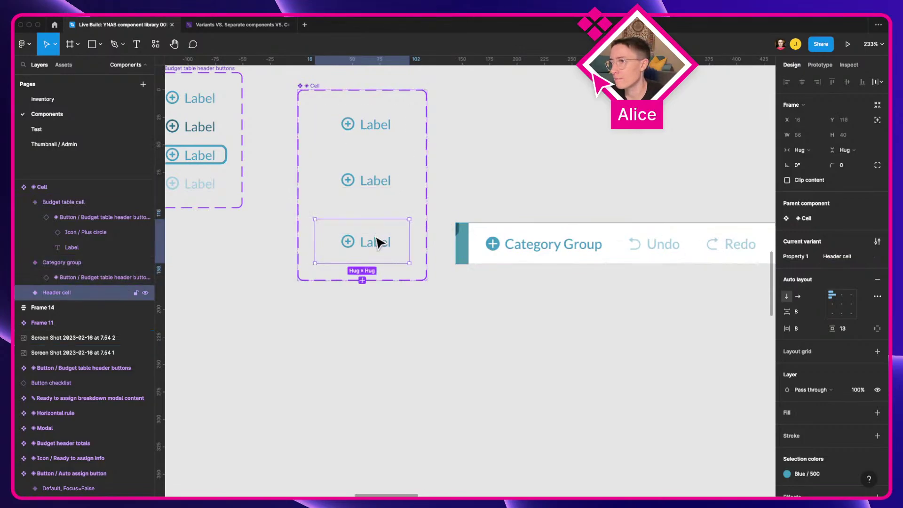
left_click(545, 248)
left_click(347, 185)
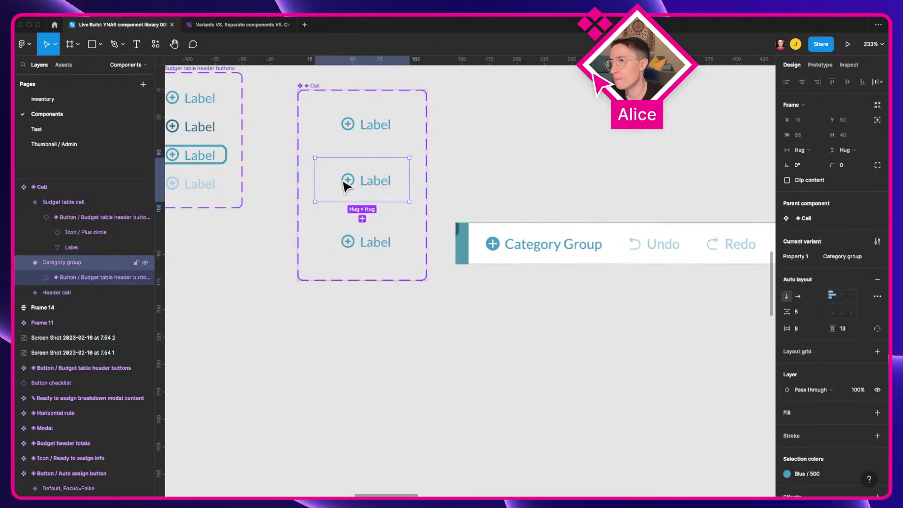
left_click(360, 260)
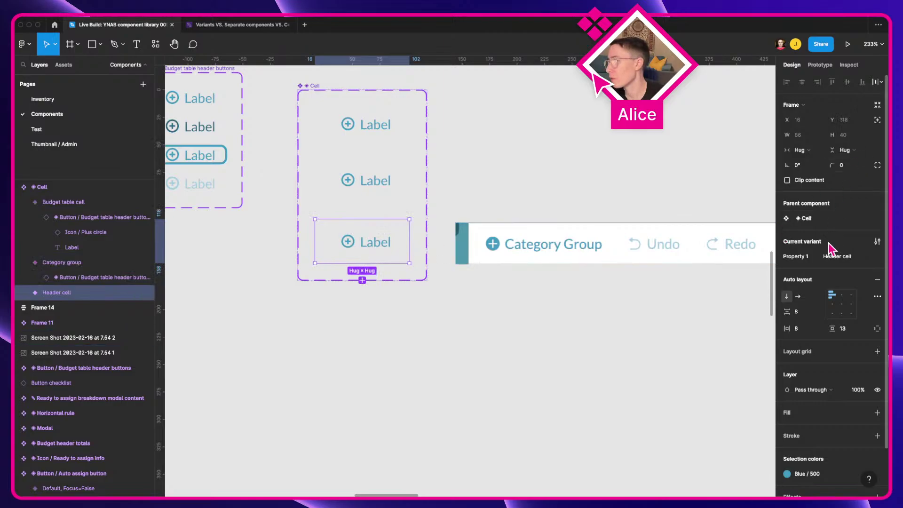
left_click(845, 333)
key("Down")
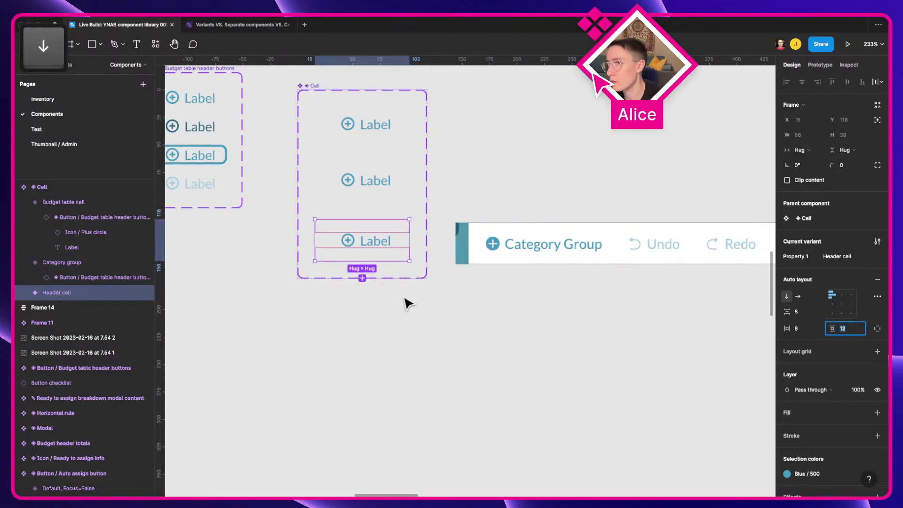
Delete the cropped toolbar screenshot beside the Cell component set.
key("ctrl+Left")
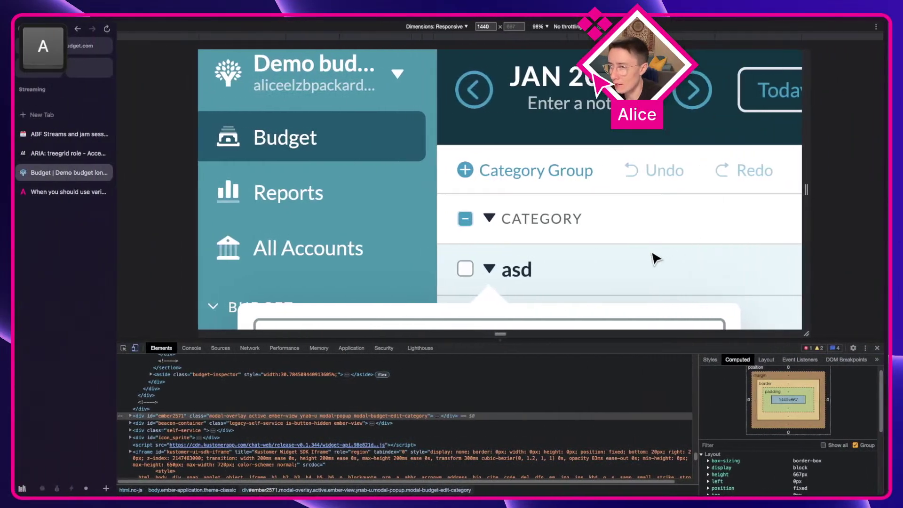
key("ctrl+Right")
left_click_drag(556, 244, 505, 244)
key("Delete")
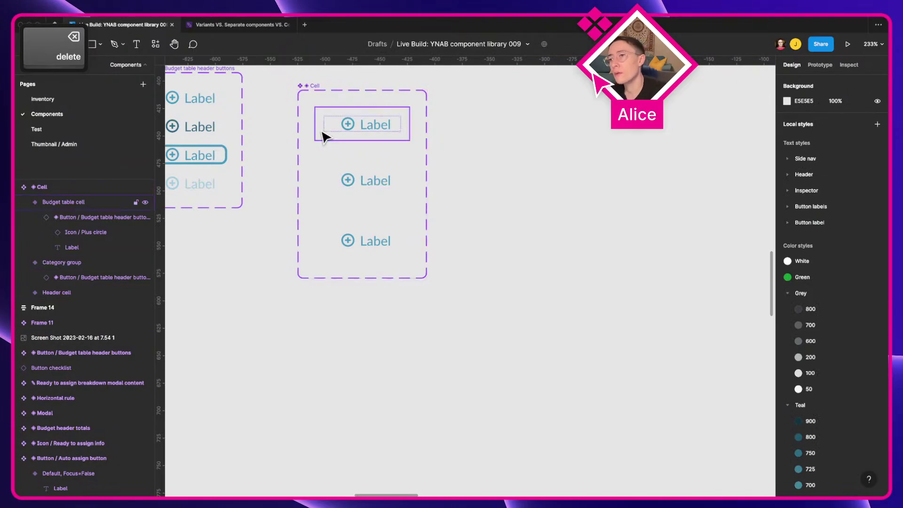
Place an instance of the Budget table cell variant beside the Cell component set, at about X -330, Y 469.
scroll(322, 135, "up", 1)
left_click(337, 165)
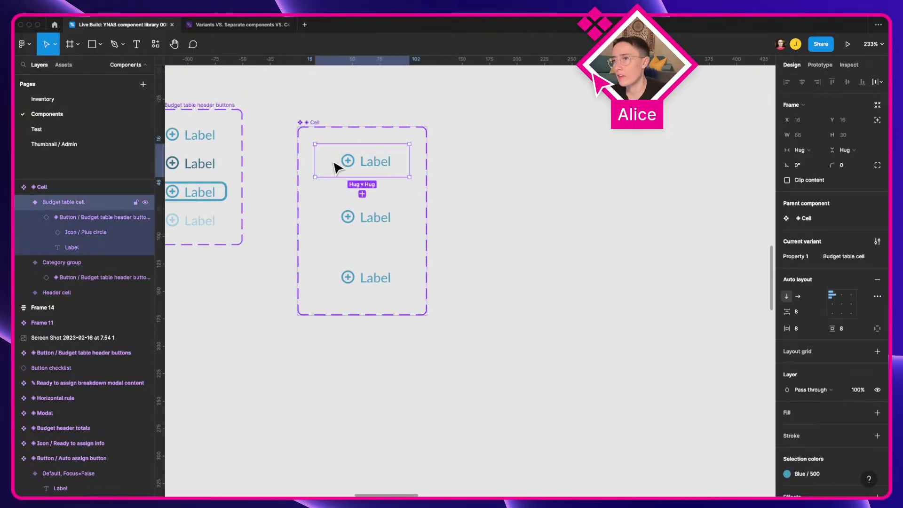
left_click_drag(337, 167, 528, 208)
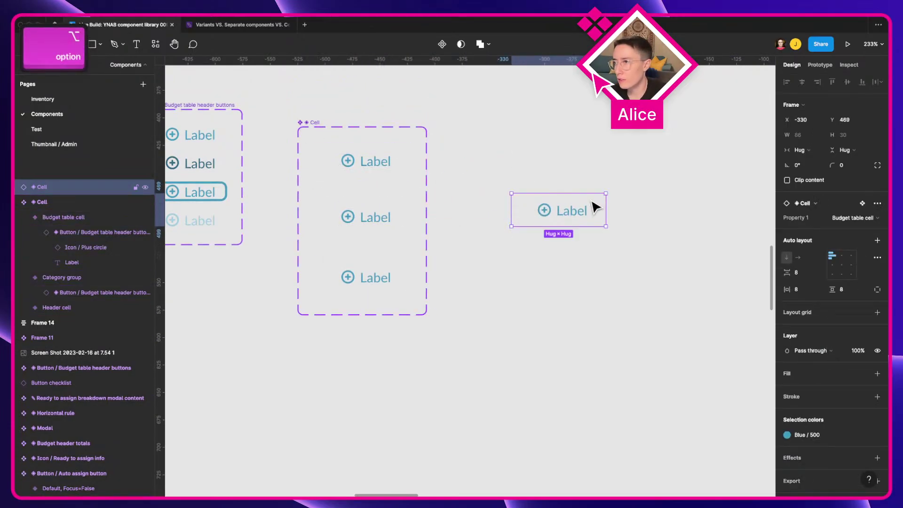
Switch to the browser, cancel the edit popup of the asd category group, and return to Figma.
key("ctrl+Left")
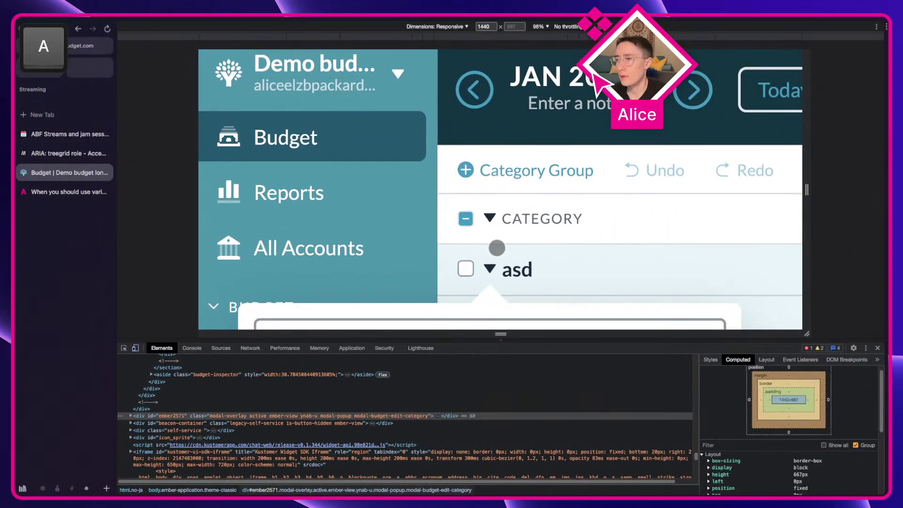
scroll(496, 248, "down", 5)
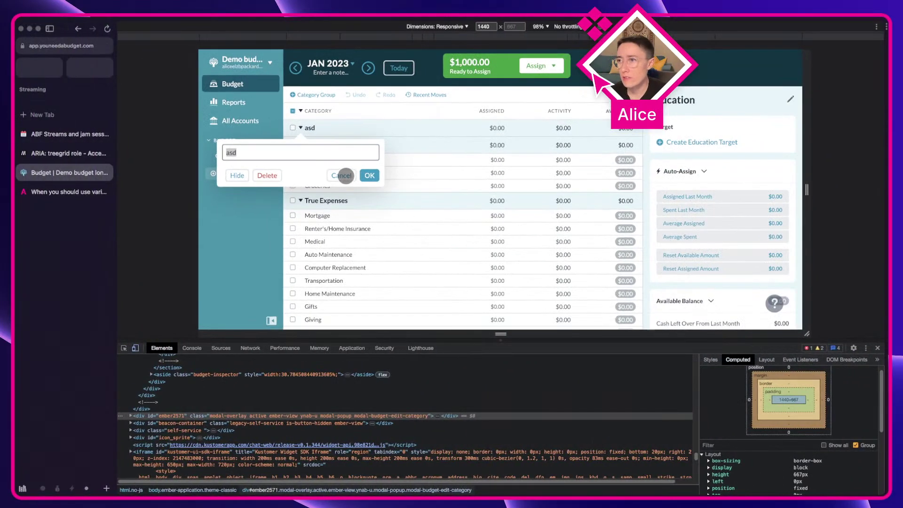
left_click(342, 176)
key("ctrl+Right")
left_click(524, 246)
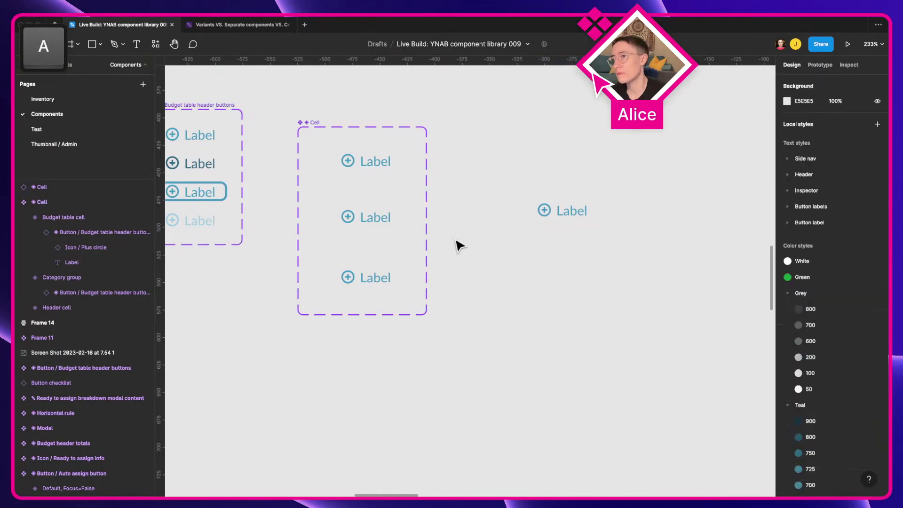
left_click(604, 219)
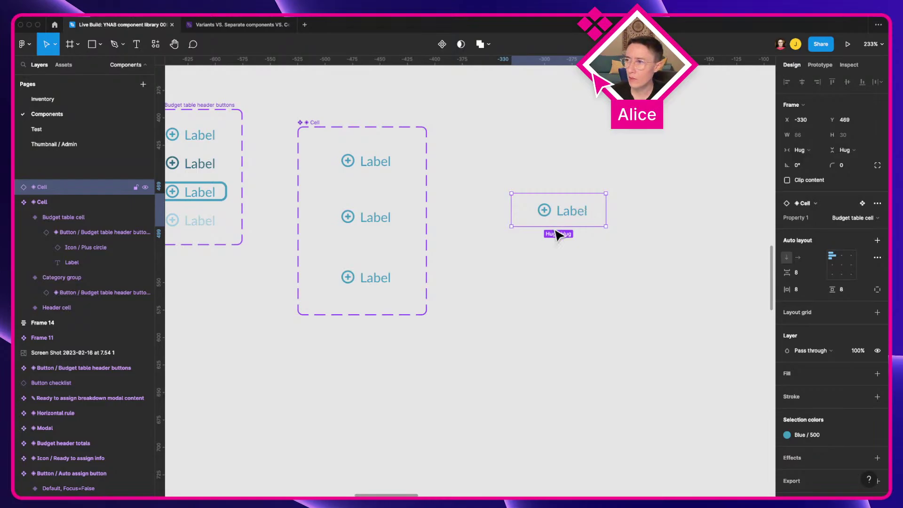
left_click(555, 248)
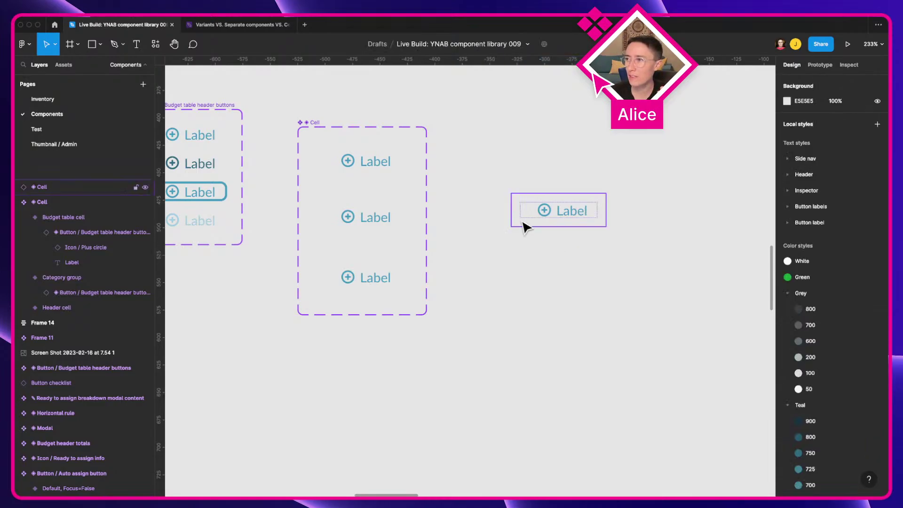